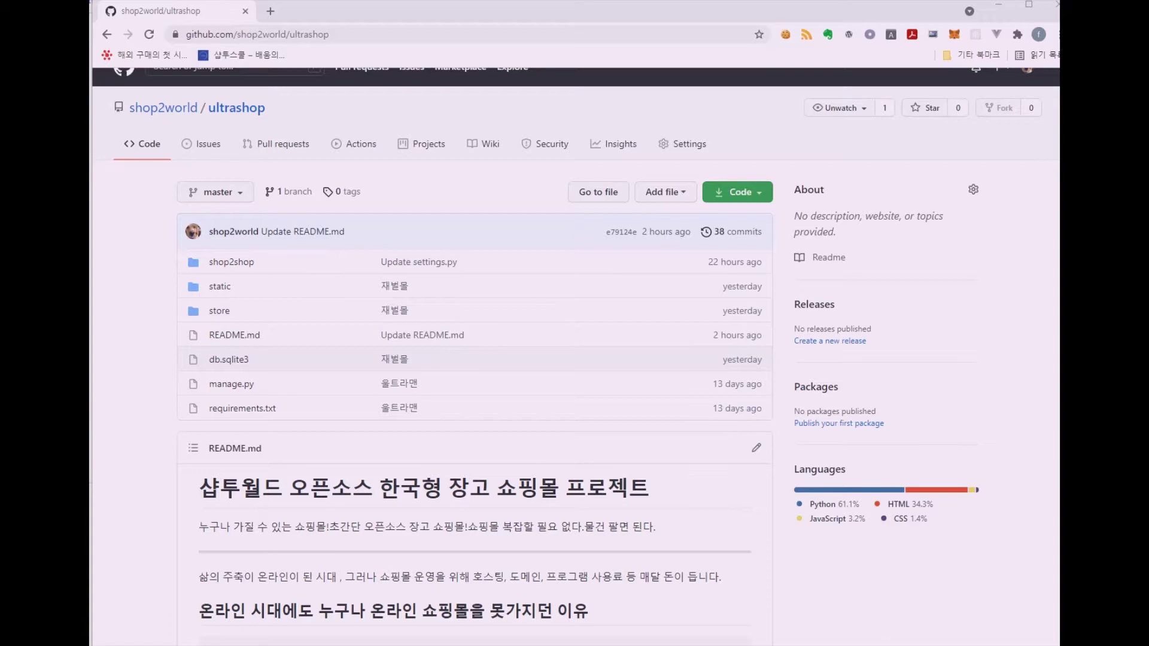
Scroll down through the ultrashop README on GitHub
scroll(1015, 306, "down", 8)
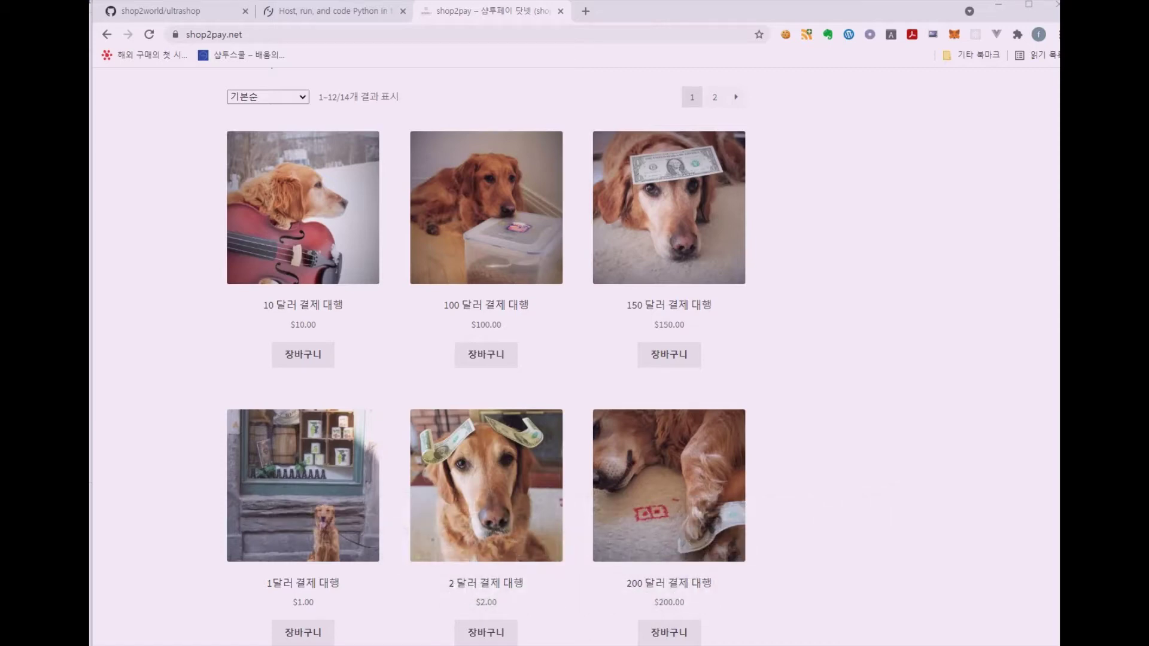
Bring the PayPal Developer apps and credentials window to the front
key("alt+Tab")
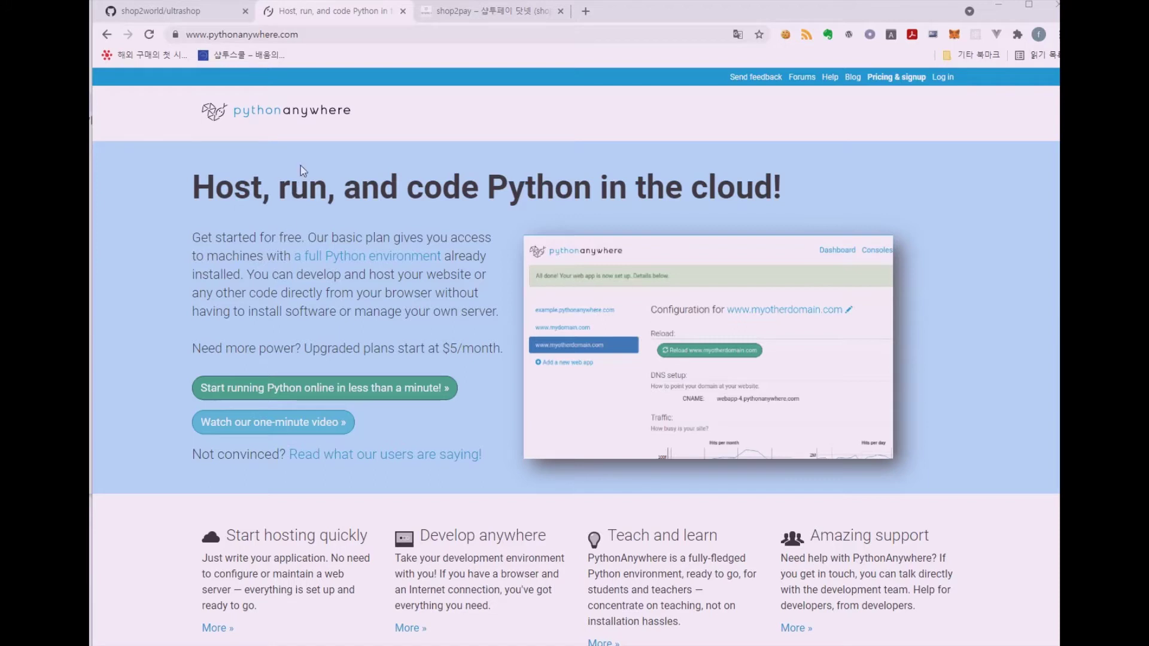
Open PythonAnywhere's plans and pricing, check the logged-in Dashboard, then return to GitHub ultrashop
left_click(886, 78)
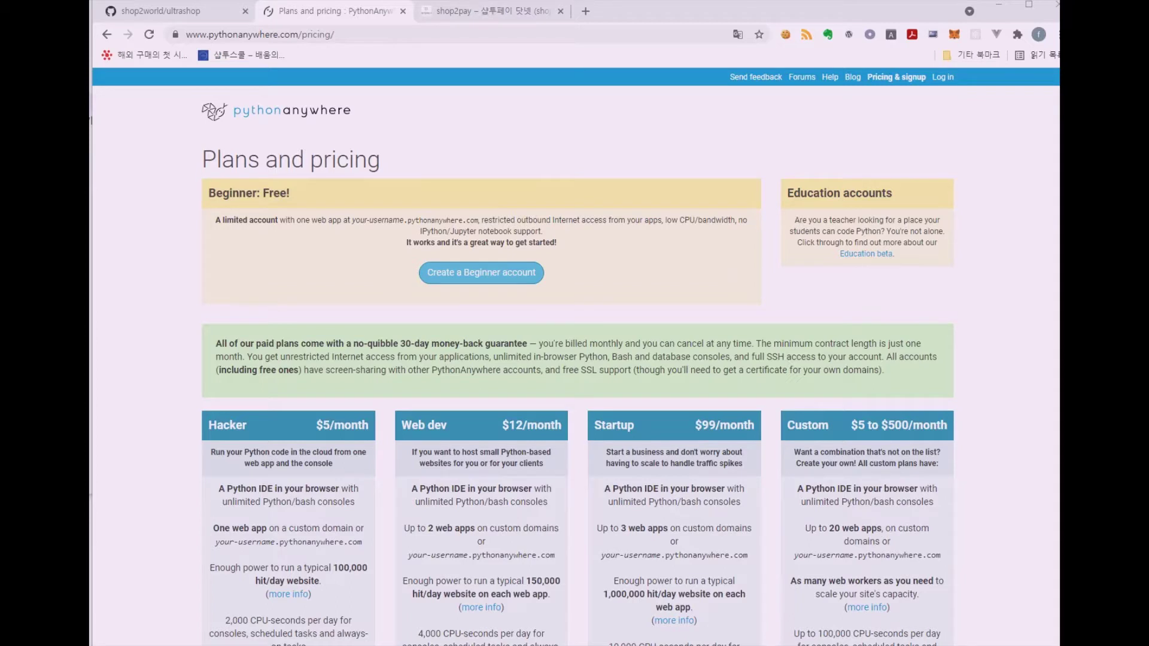
key("alt+Tab")
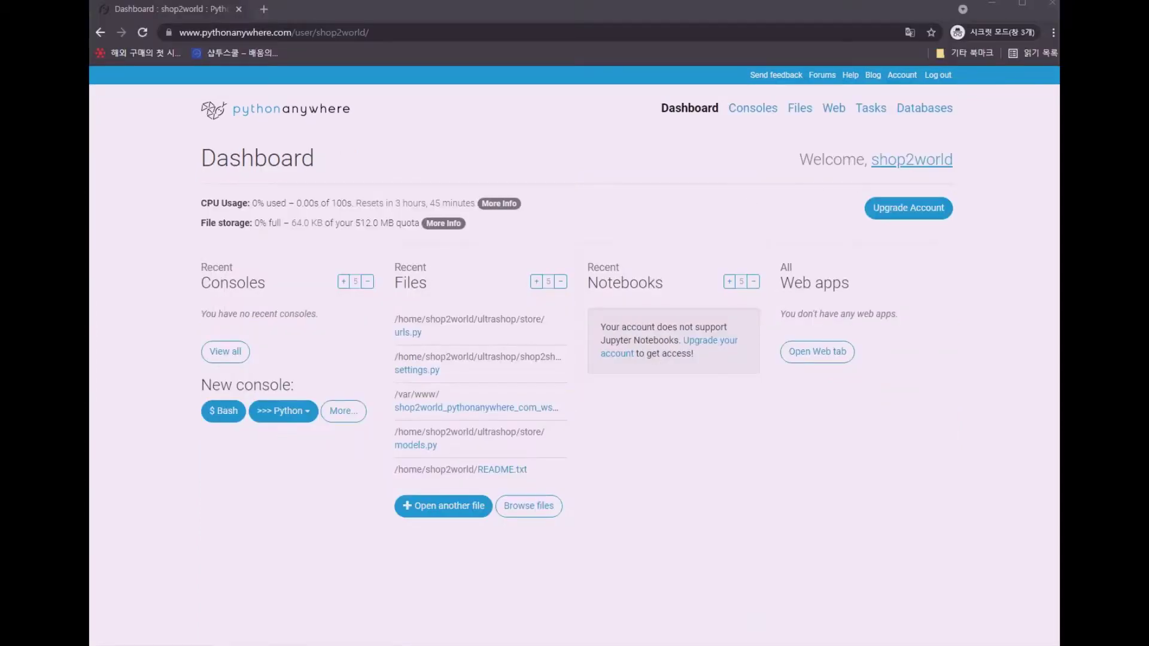
key("alt+Tab")
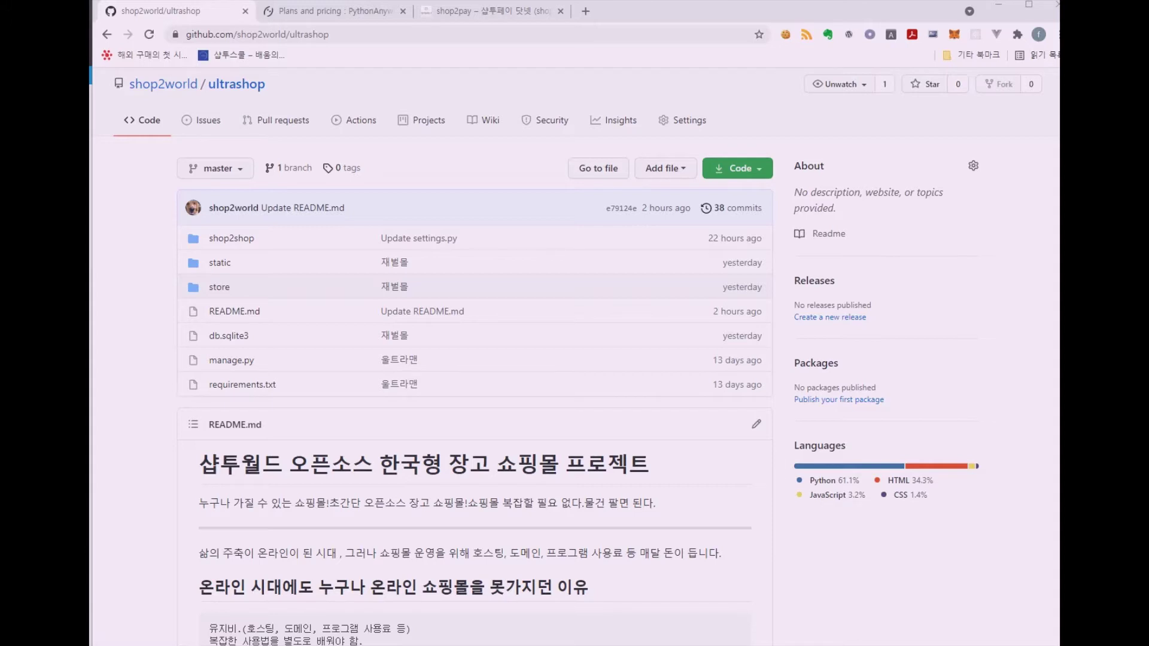
Bring the incognito PythonAnywhere Dashboard window, with no web apps yet, to the front
key("alt+Tab")
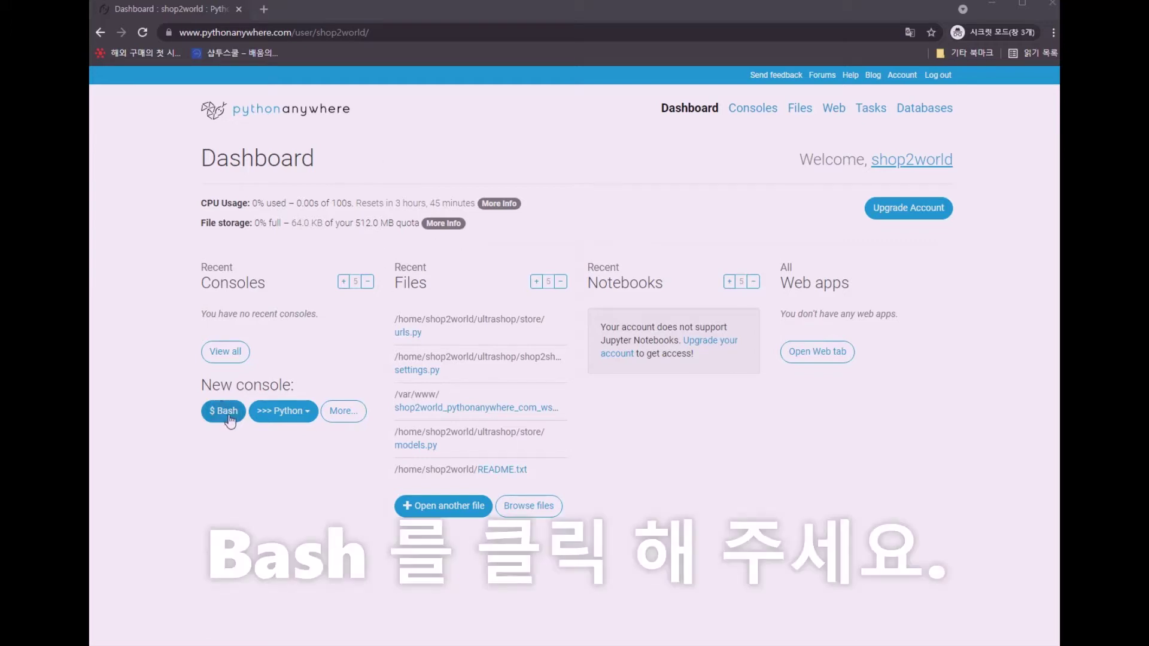
Start a new Bash console from the Consoles page, then go back to GitHub
left_click(741, 114)
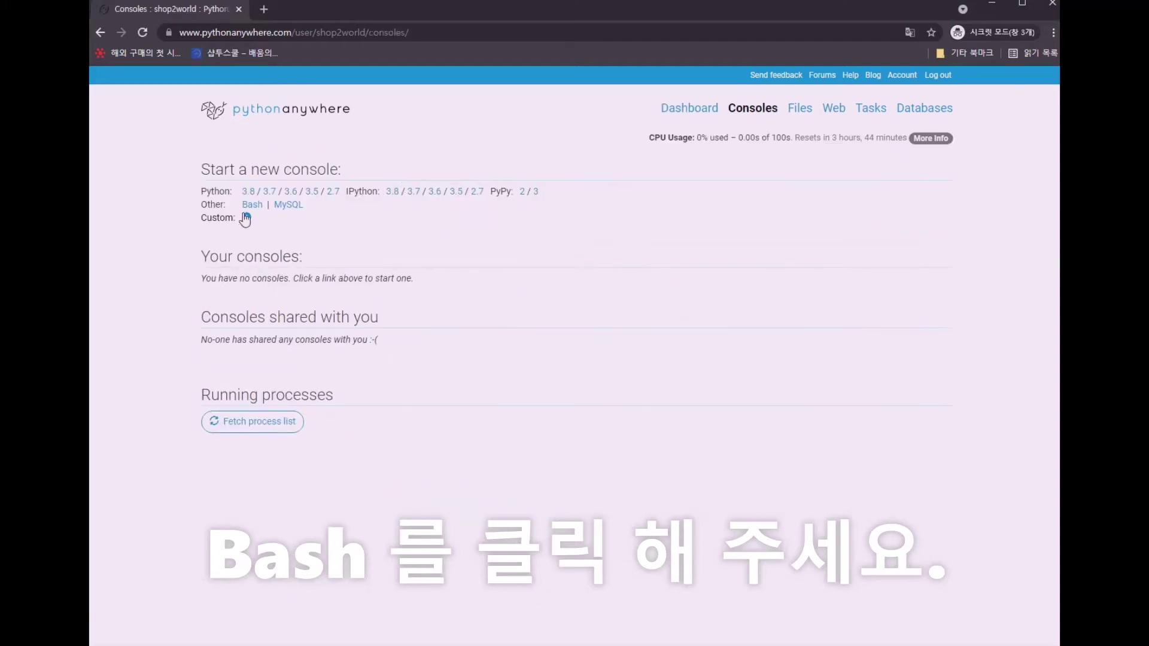
left_click(251, 205)
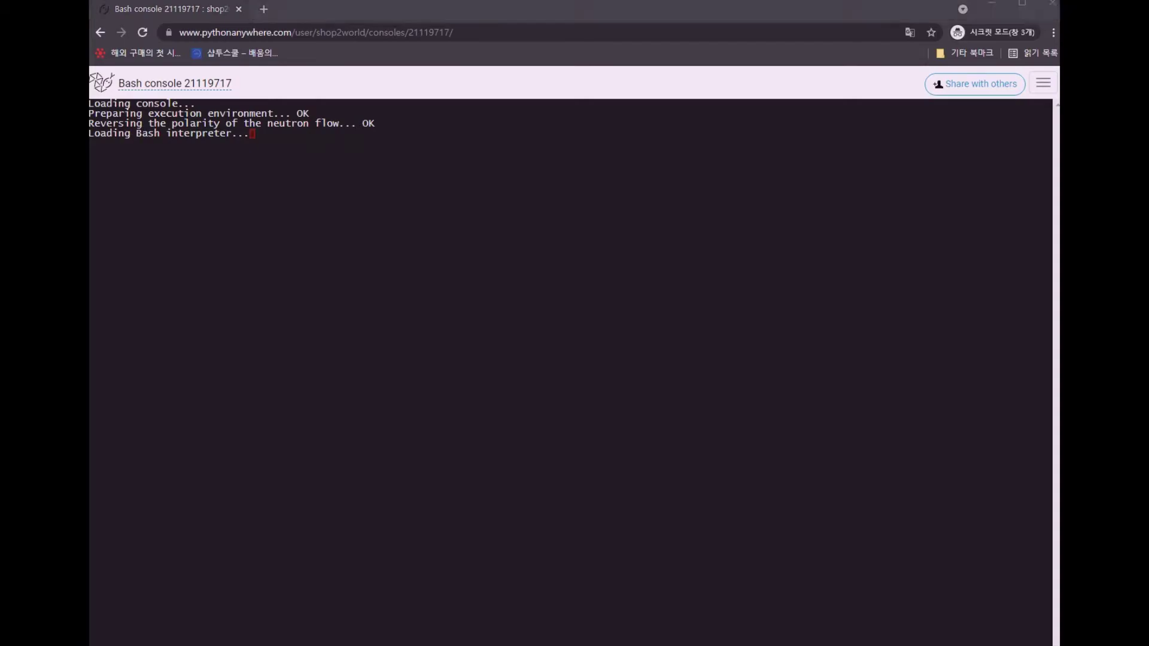
key("alt+Tab")
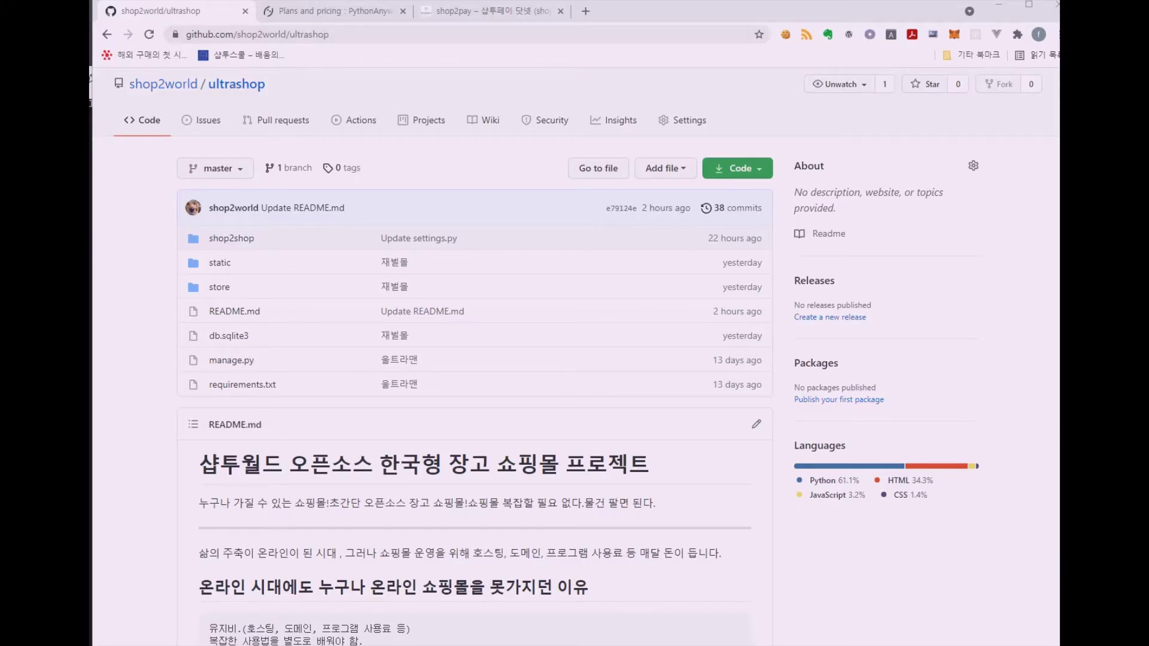
Copy the ultrashop HTTPS clone URL from the Code menu and return to the Bash console
scroll(599, 181, "up", 1)
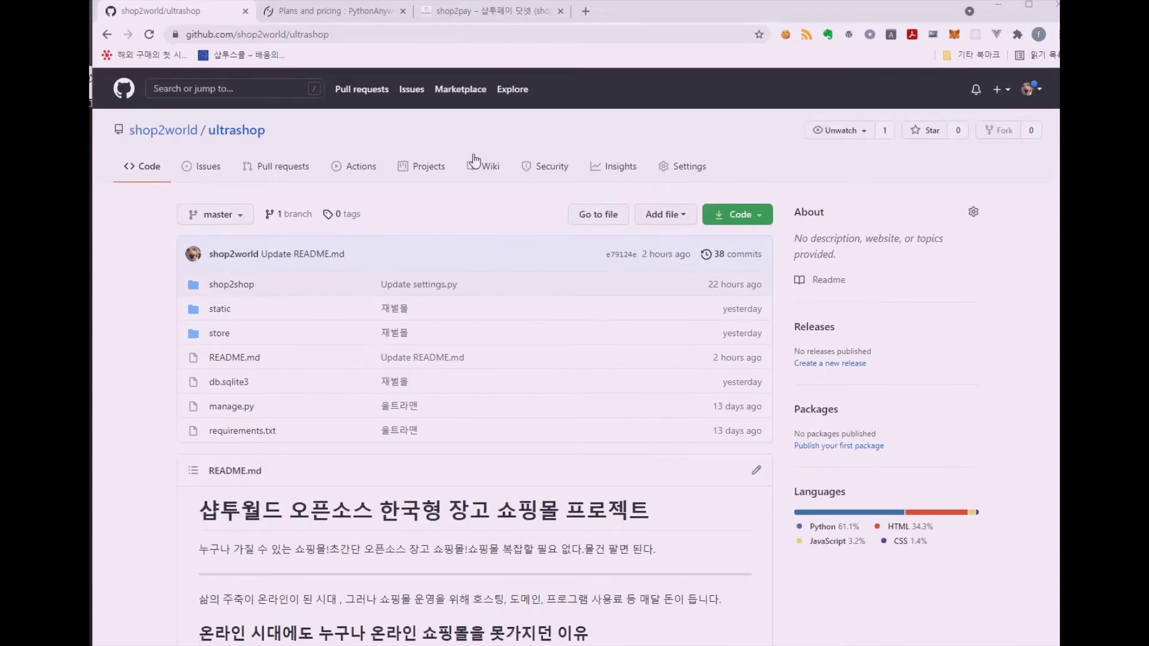
scroll(550, 263, "down", 15)
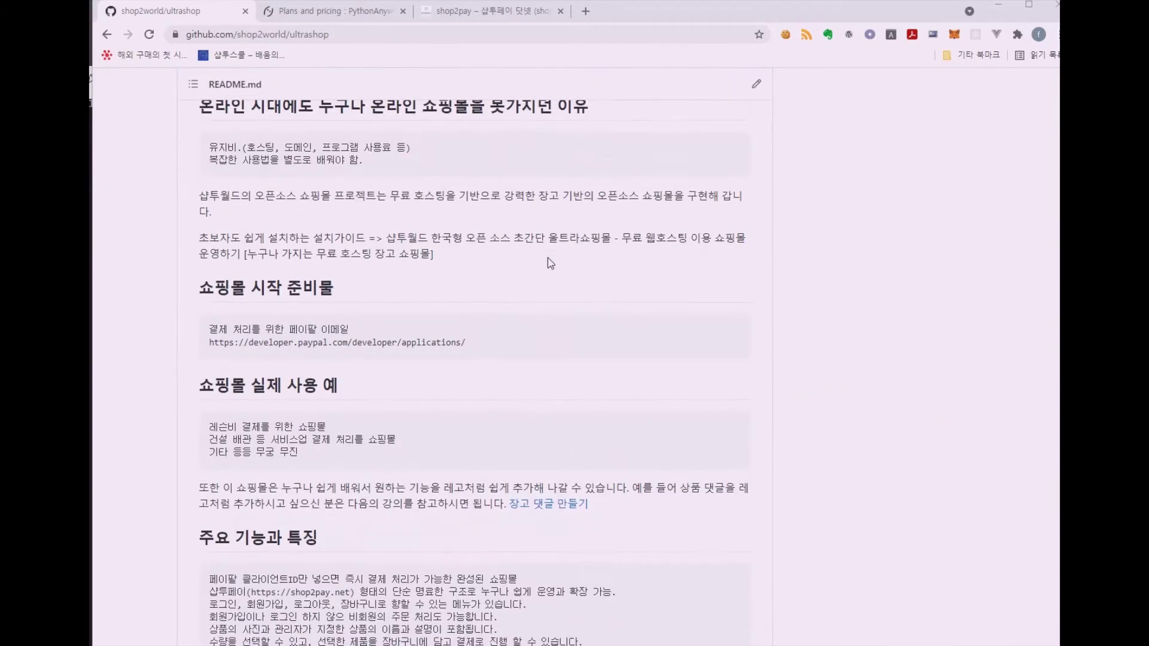
scroll(548, 257, "down", 5)
scroll(547, 257, "up", 16)
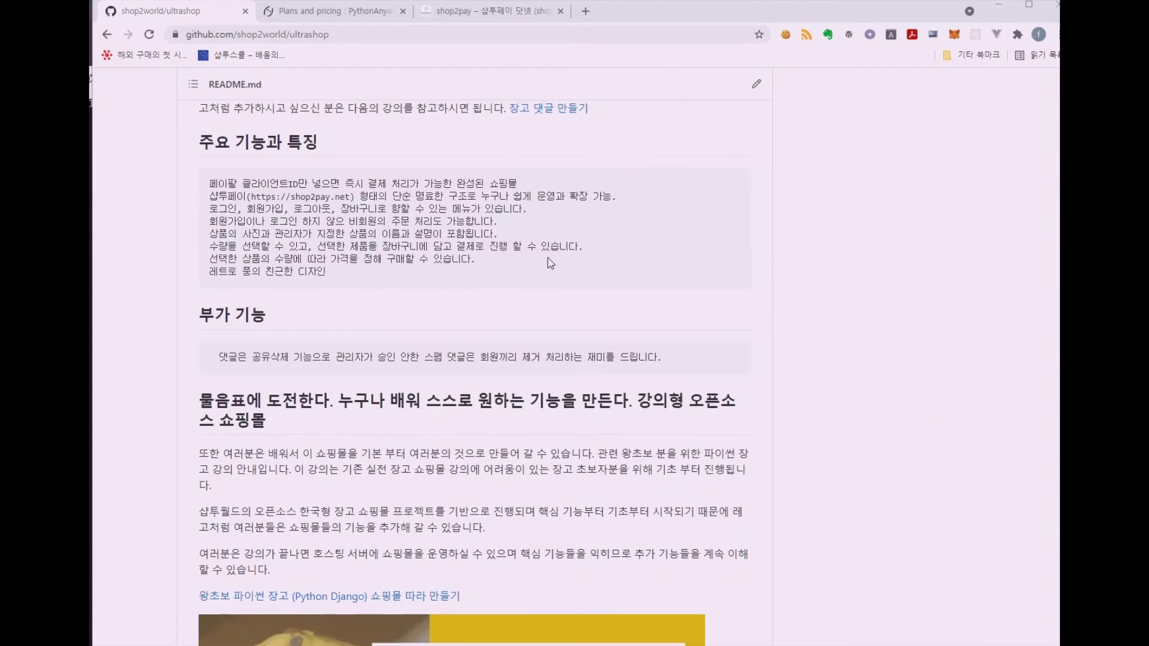
scroll(547, 257, "up", 4)
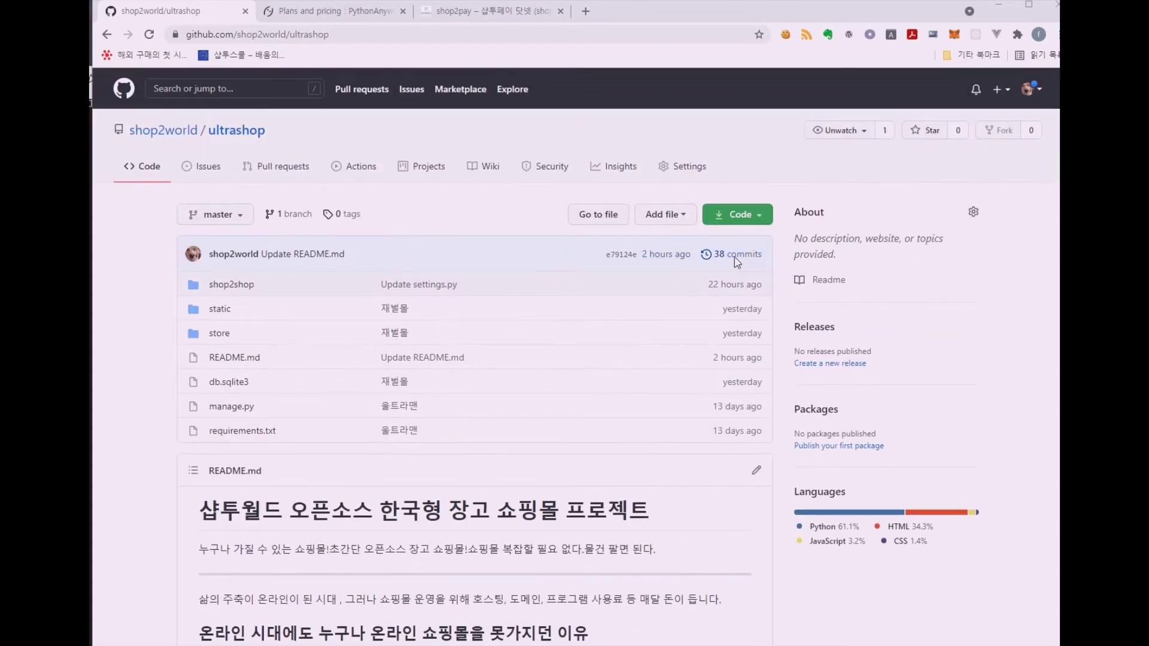
left_click(730, 226)
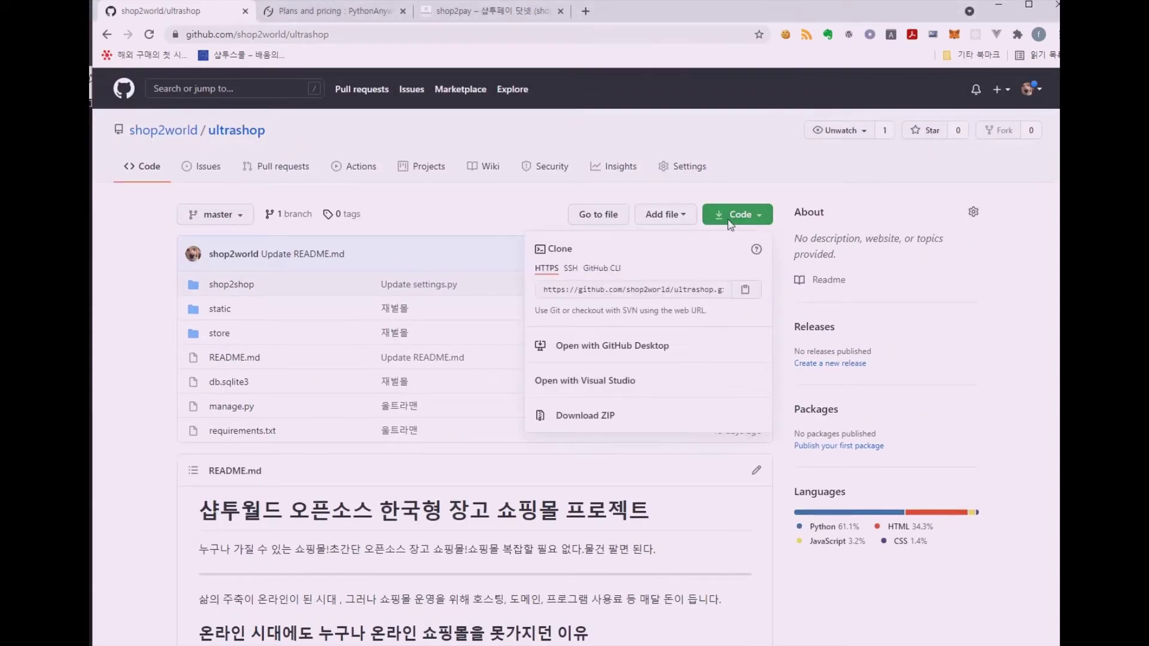
left_click(543, 289)
left_click_drag(630, 291, 728, 291)
left_click(709, 298)
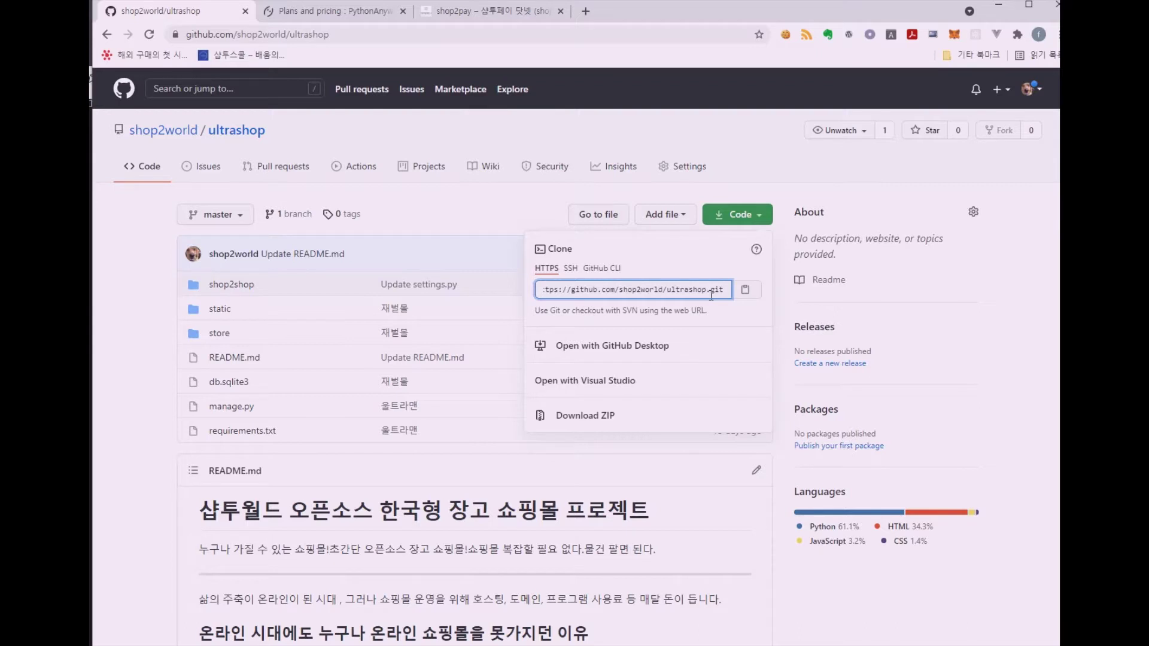
left_click(719, 312)
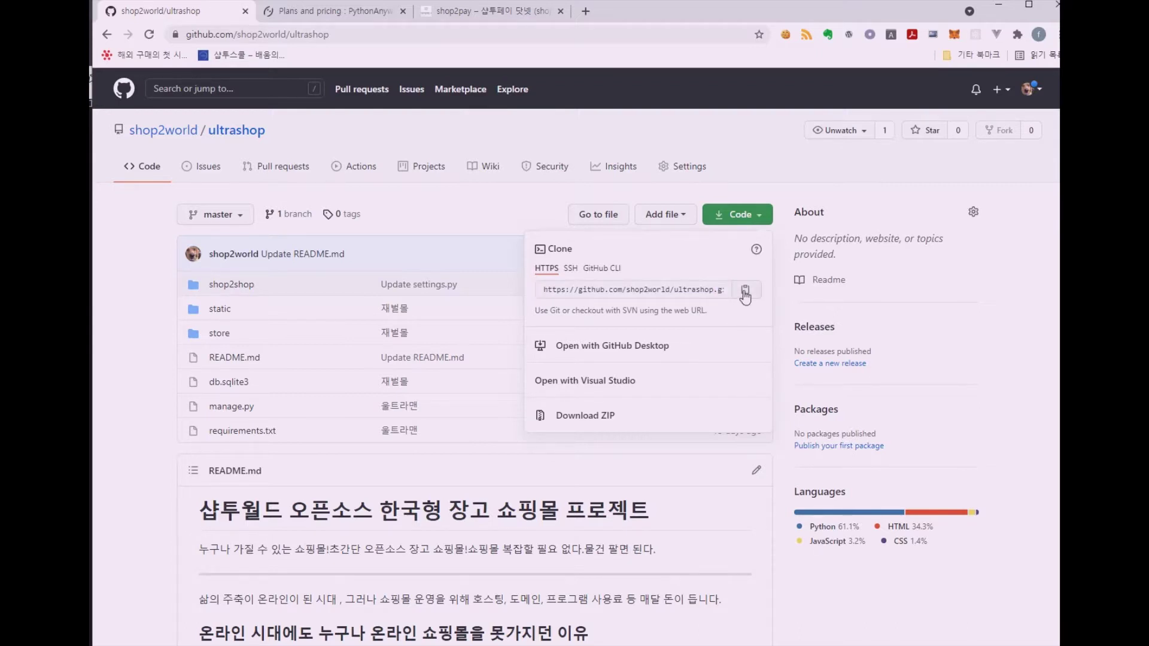
left_click(745, 294)
key("alt+Tab")
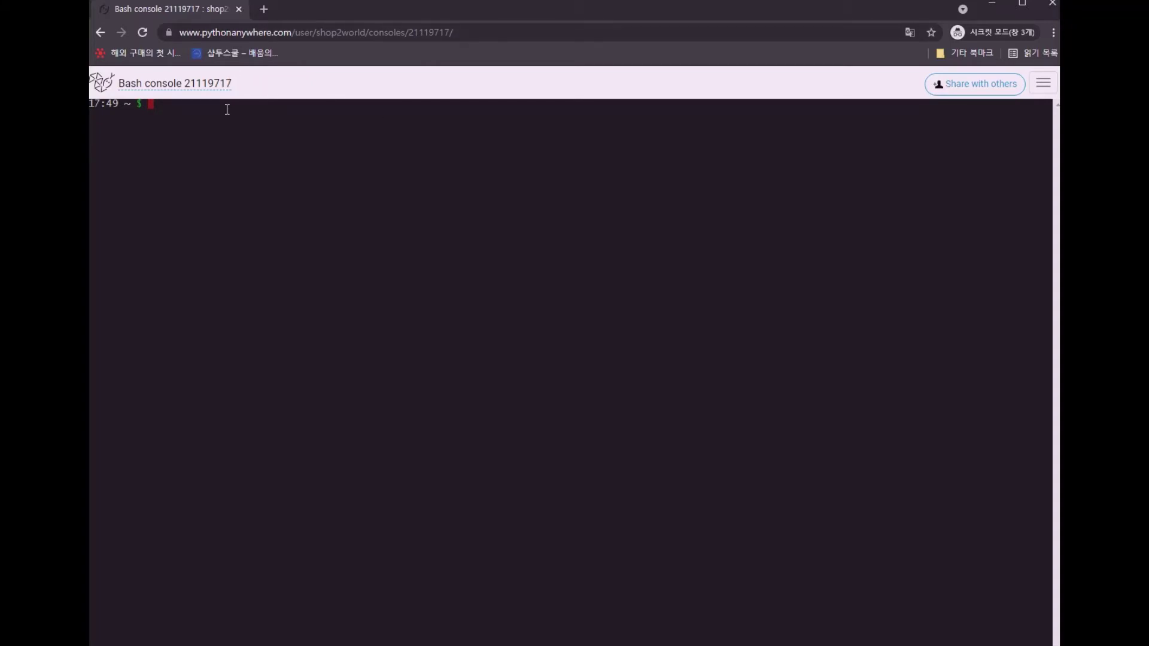
Run git clone with the pasted ultrashop HTTPS URL, receiving all 339 objects
type("git clone")
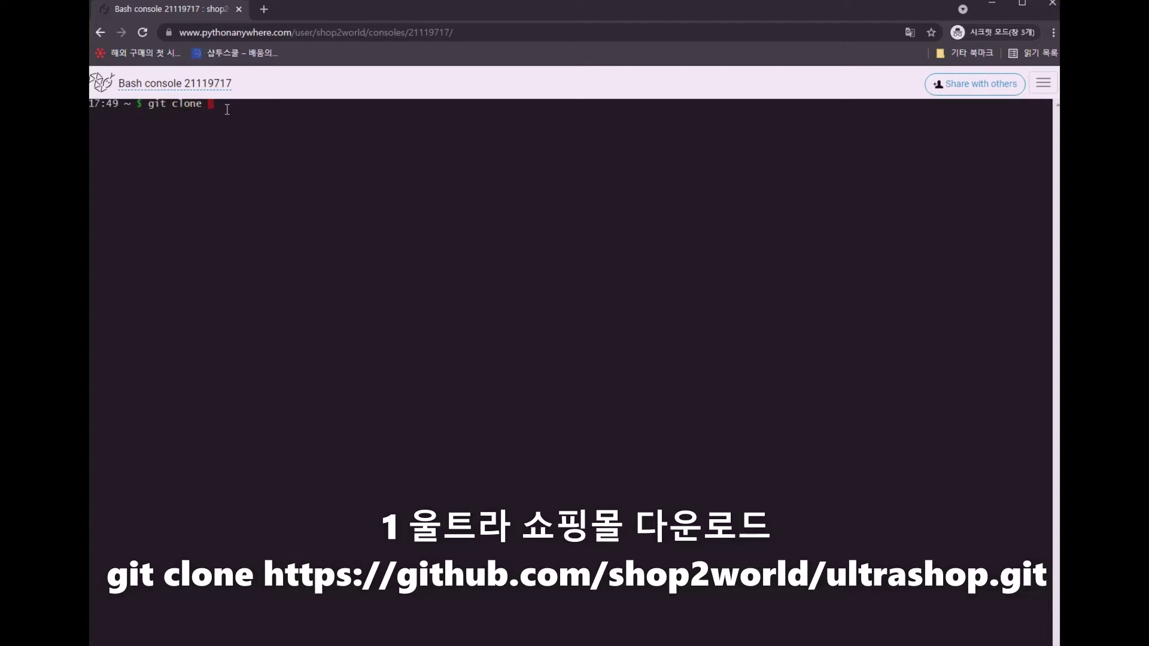
key("ctrl+v")
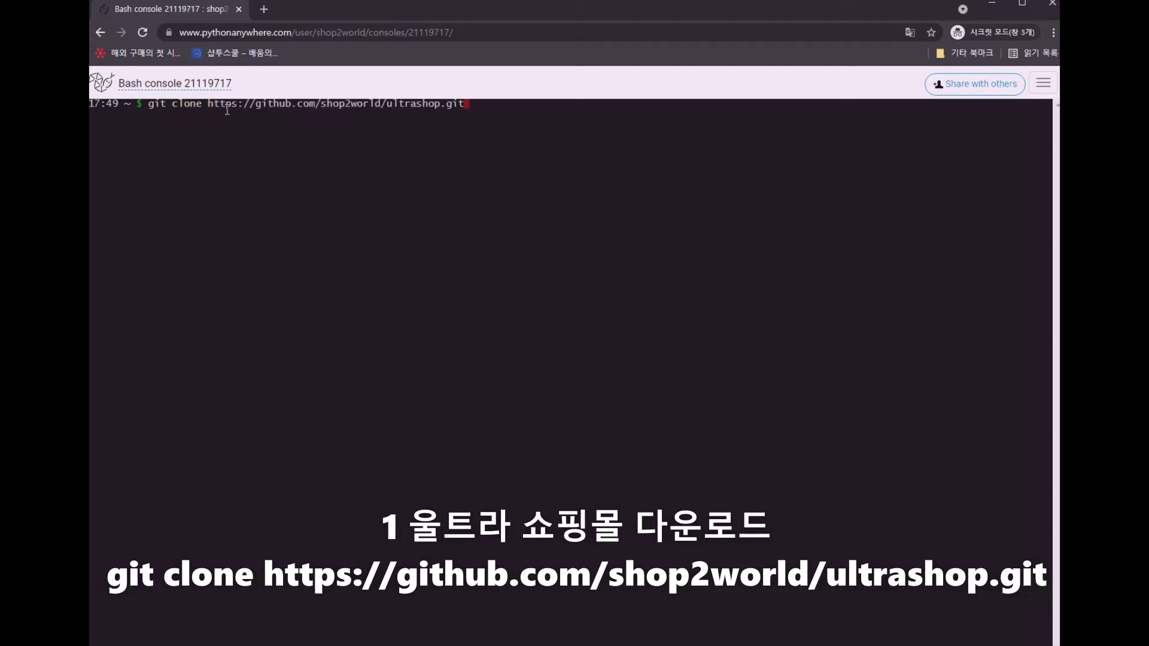
key("Return")
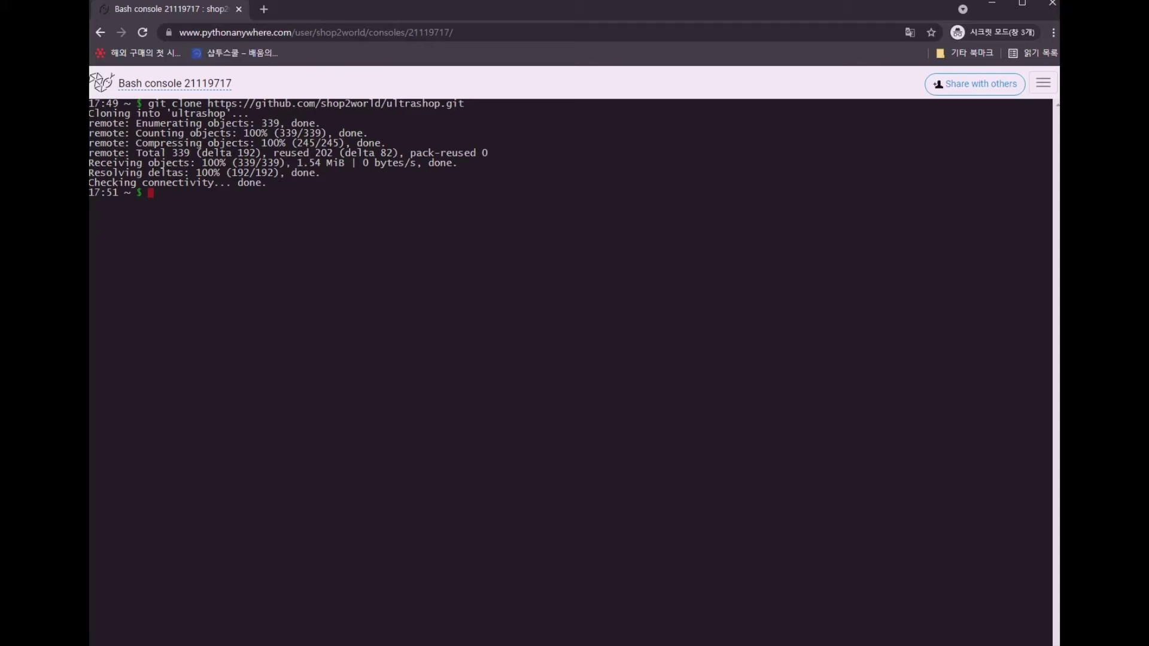
key("alt+Tab")
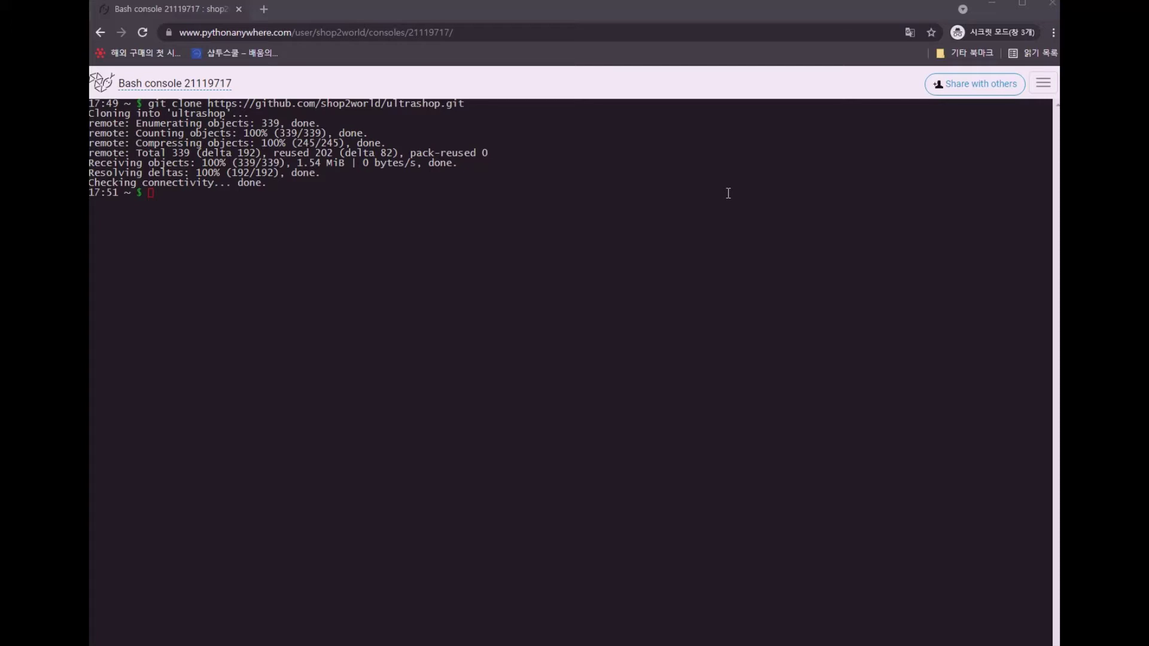
Create the venv environment with python3 -m venv venv and open the Dashboard in a new tab
left_click(183, 195)
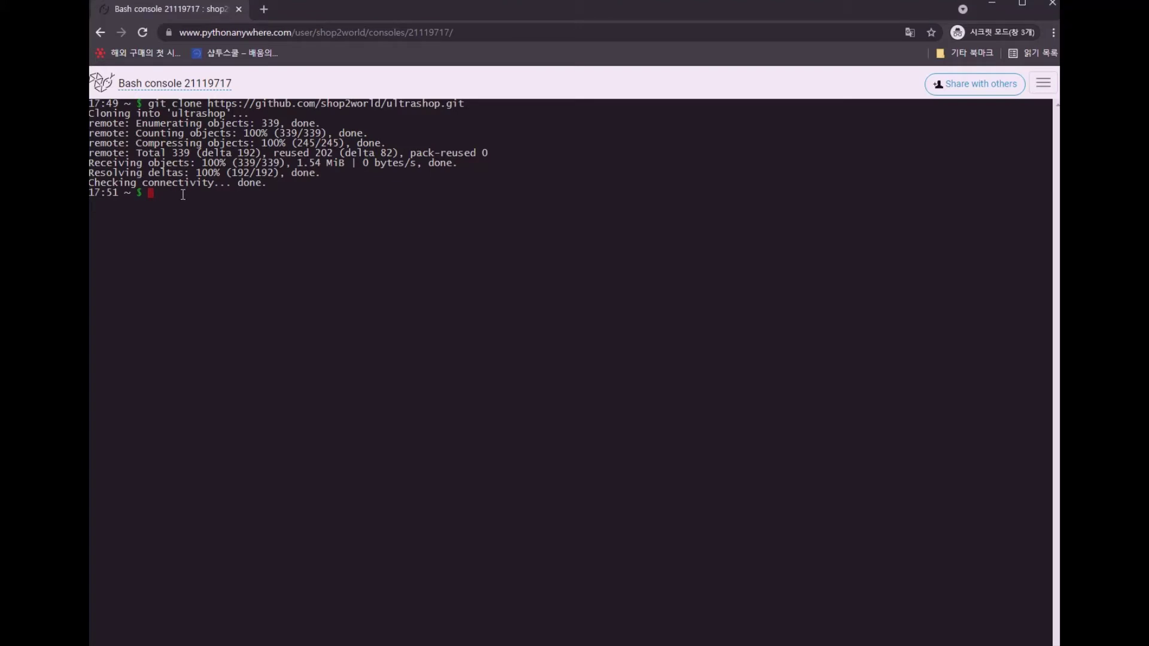
key("ctrl+v")
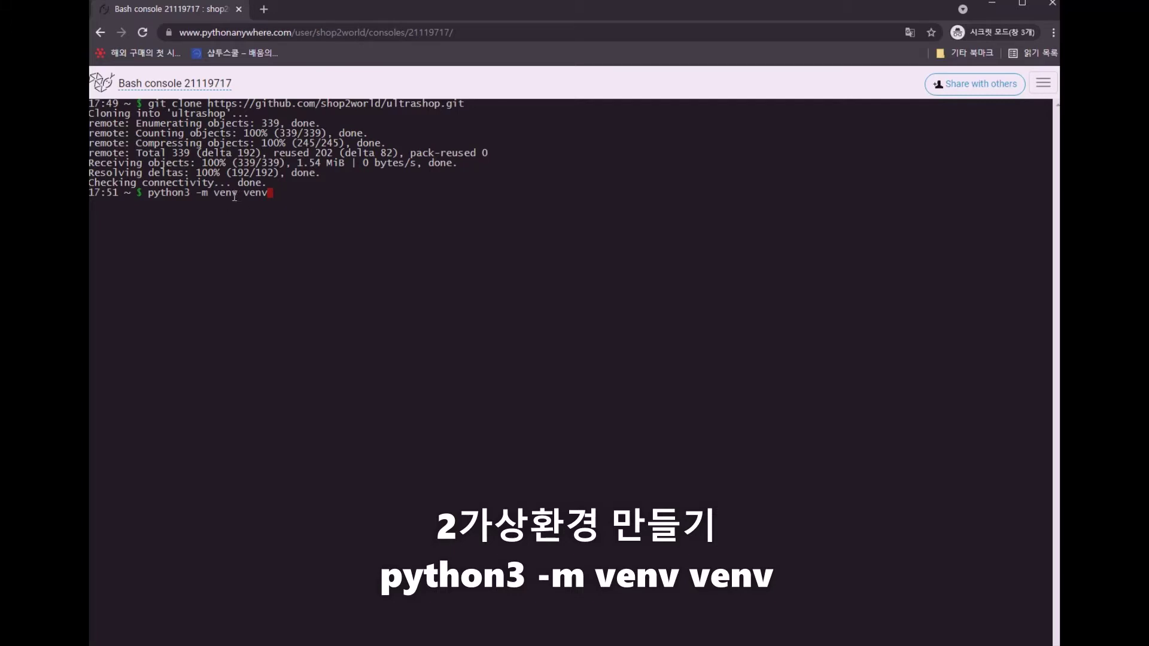
left_click_drag(213, 195, 277, 193)
key("ctrl+c")
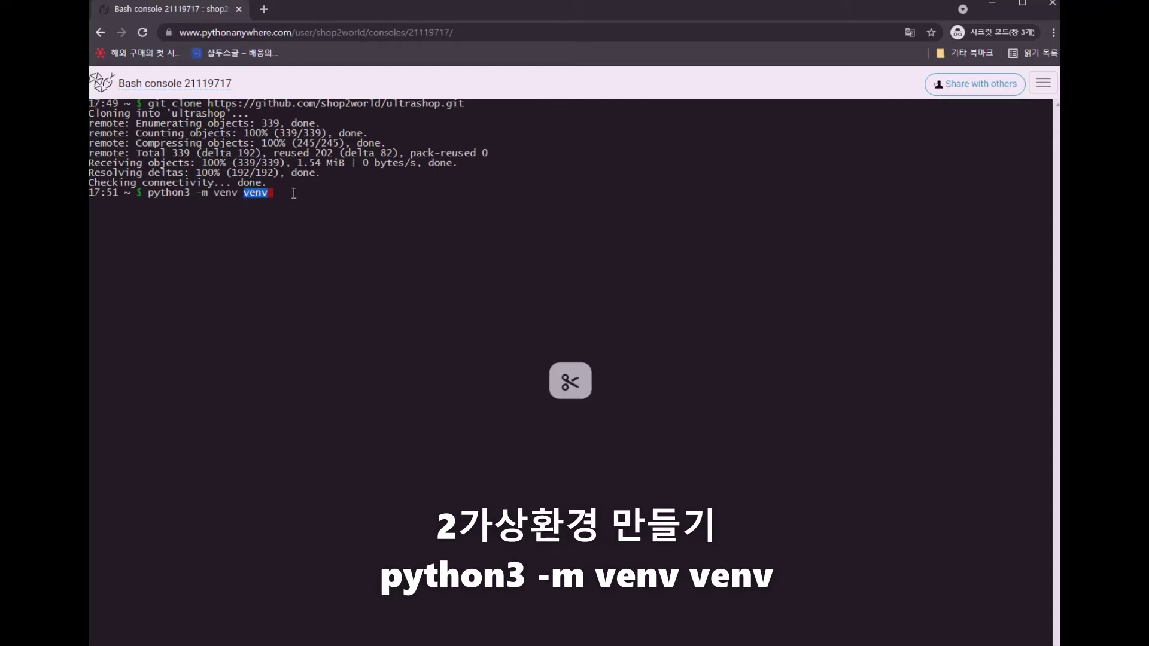
key("Return")
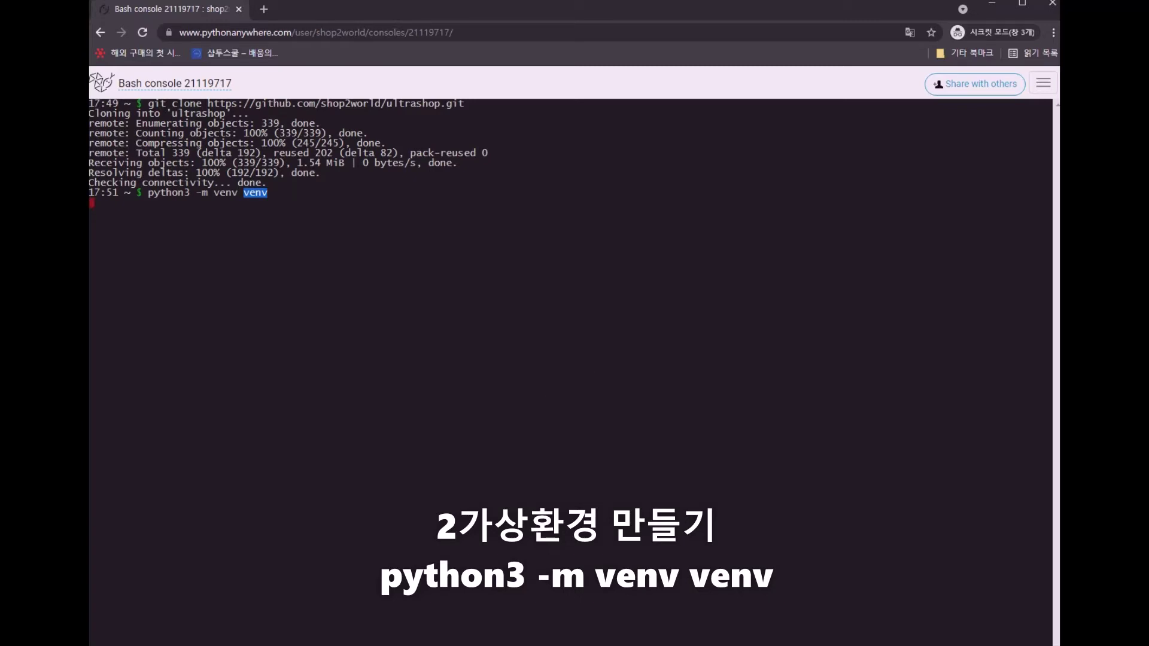
key("Return")
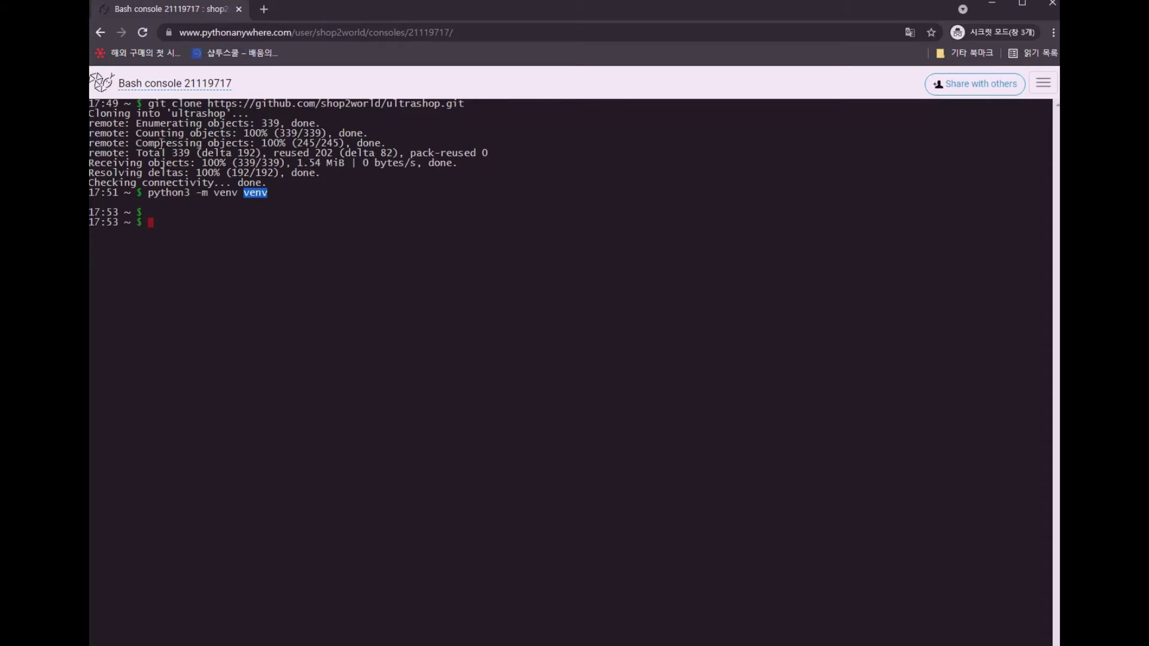
middle_click(105, 95)
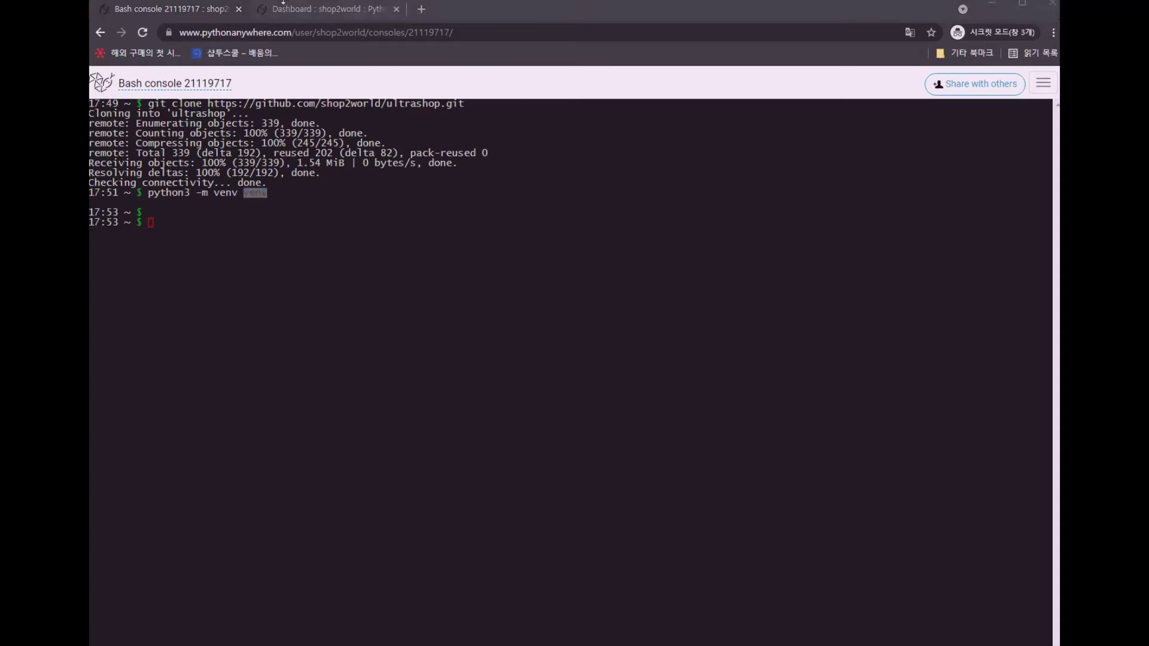
left_click(306, 9)
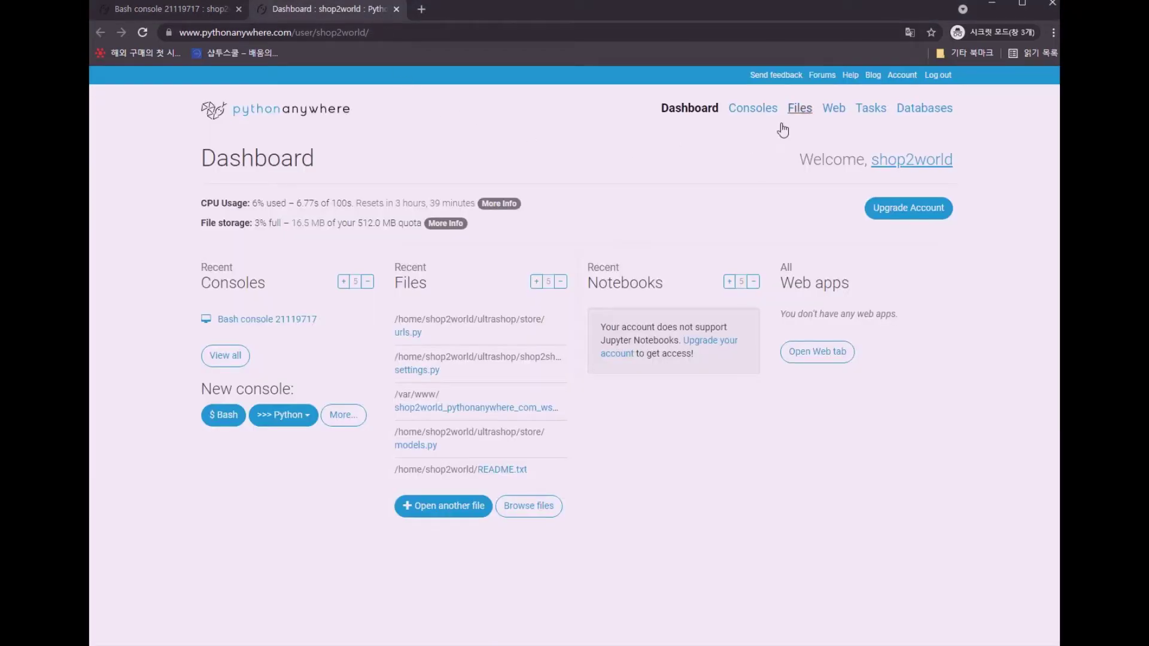
left_click(795, 112)
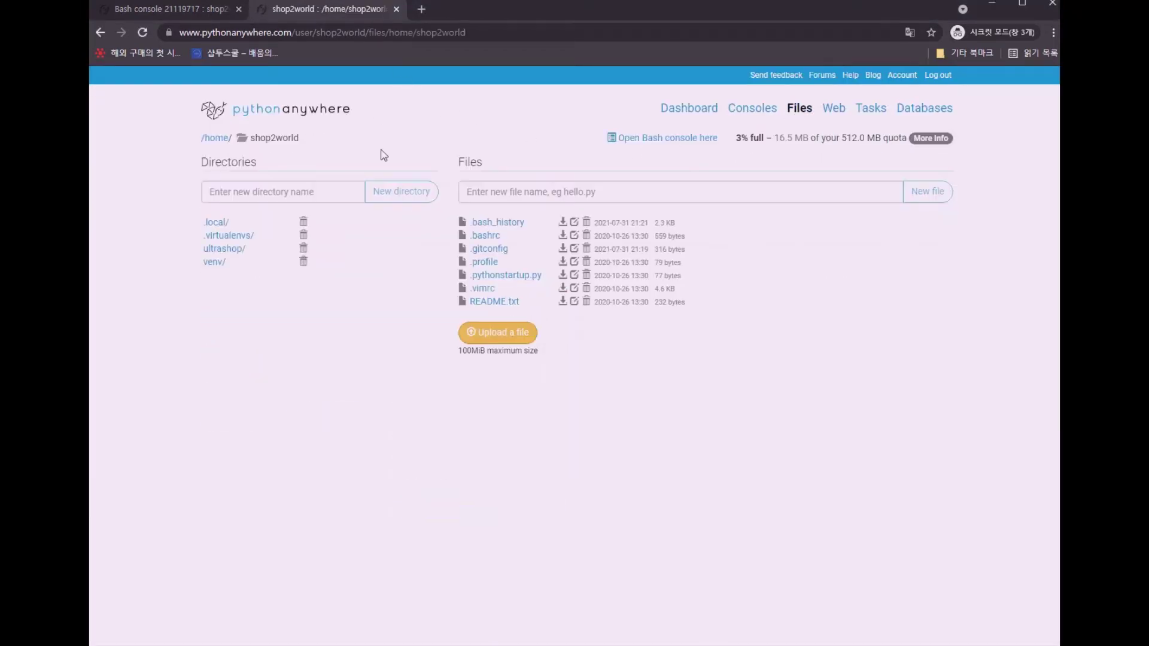
left_click(216, 264)
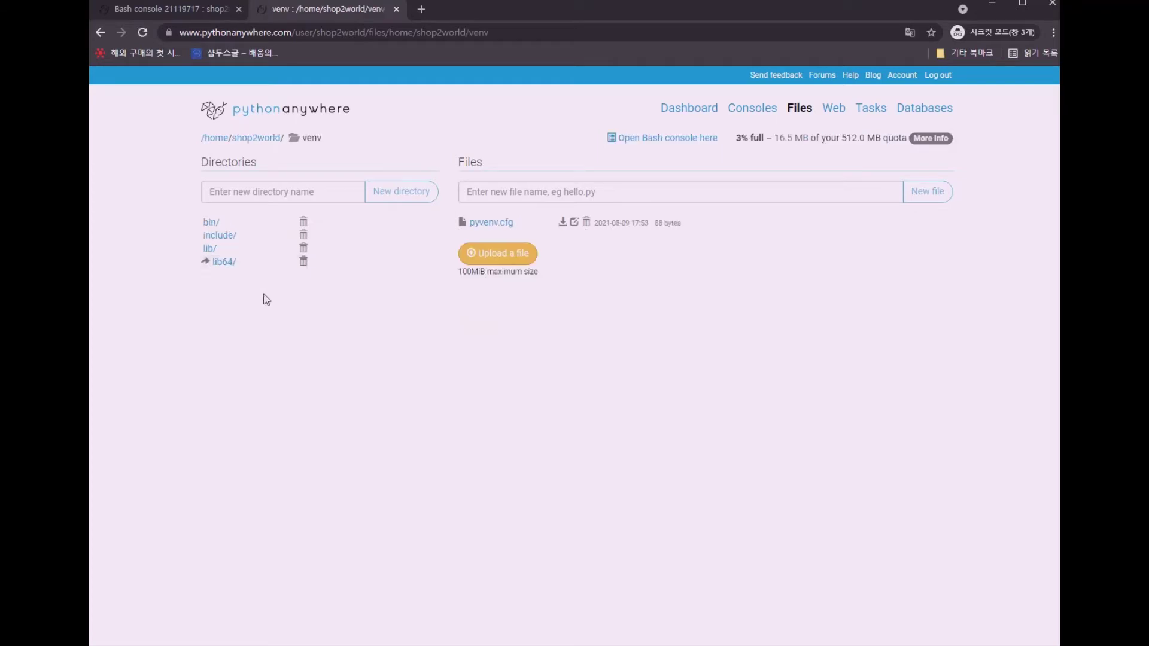
left_click(209, 223)
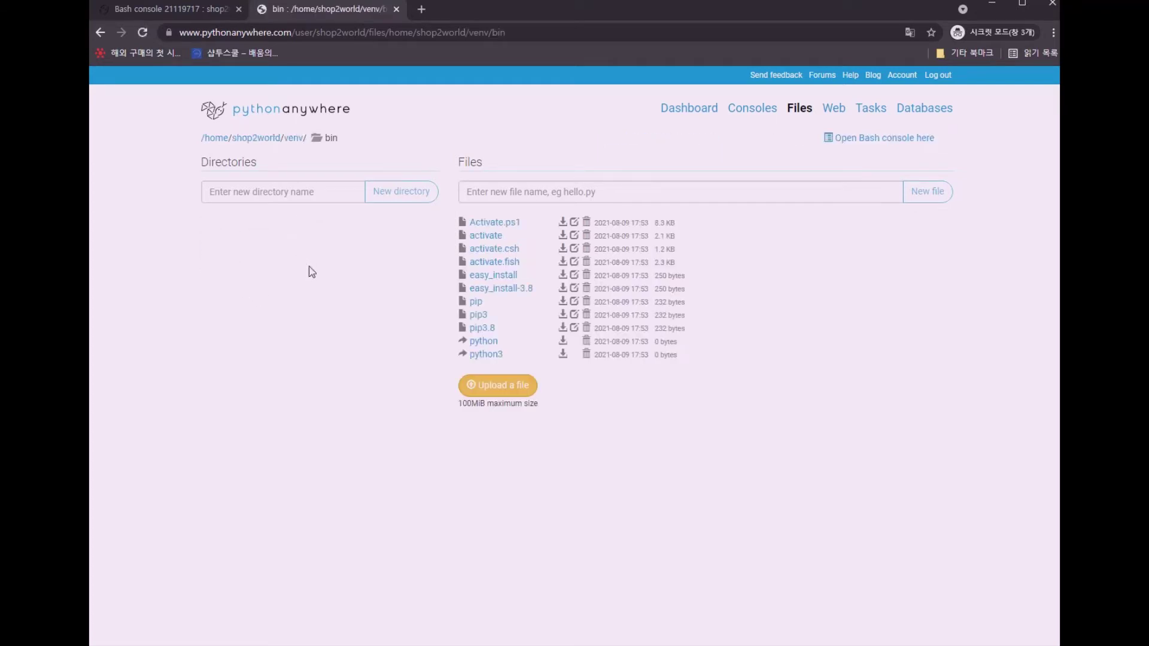
left_click(460, 252)
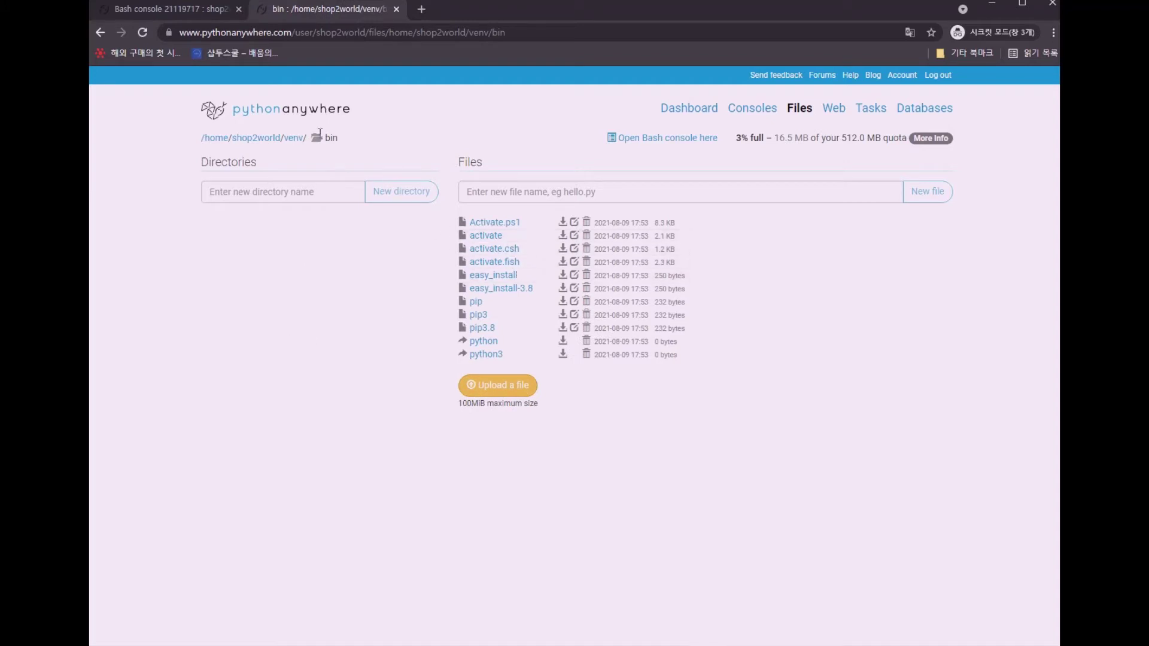
left_click(173, 7)
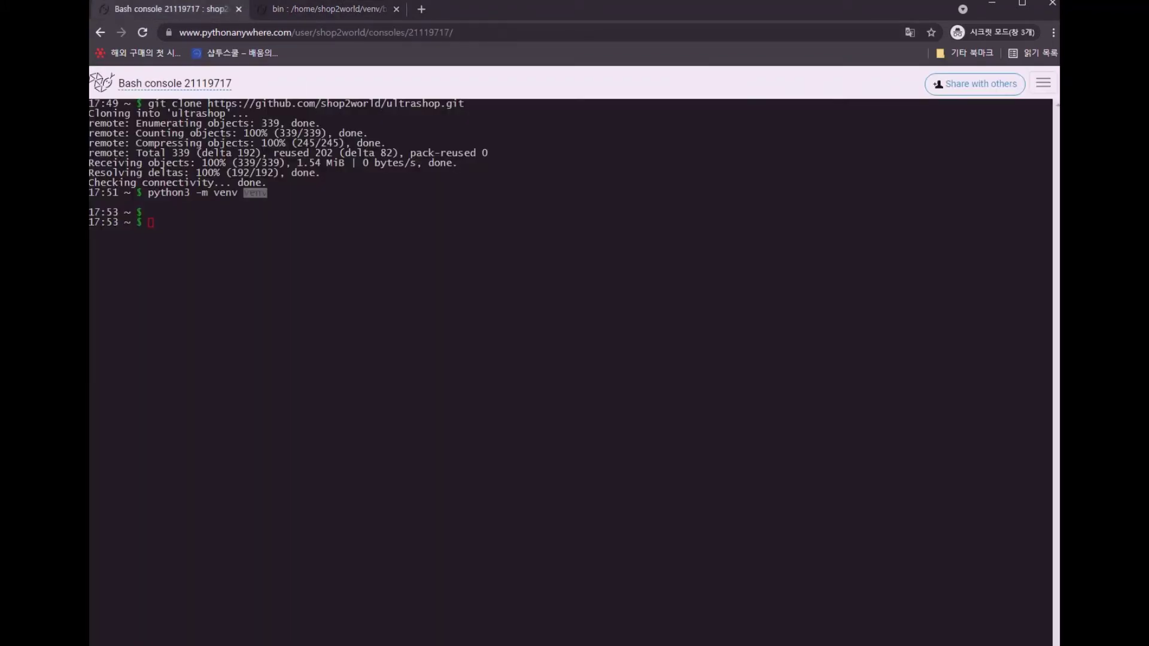
Activate the environment with source venv/bin/activate so the prompt shows (venv)
left_click(282, 227)
key("ctrl+v")
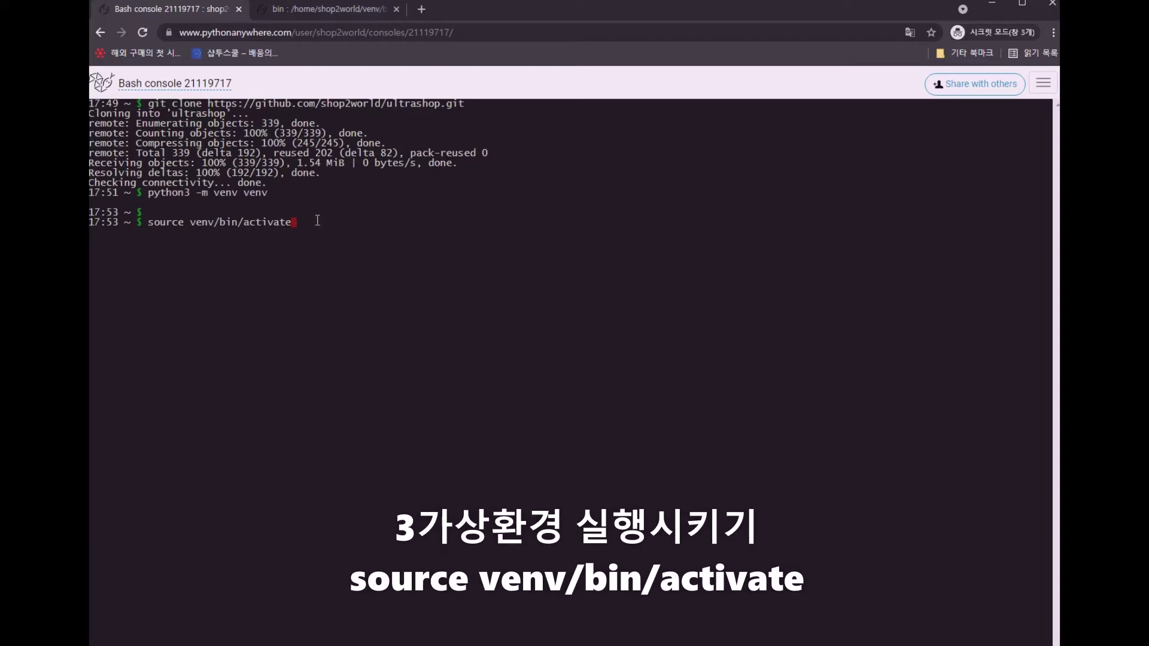
key("Return")
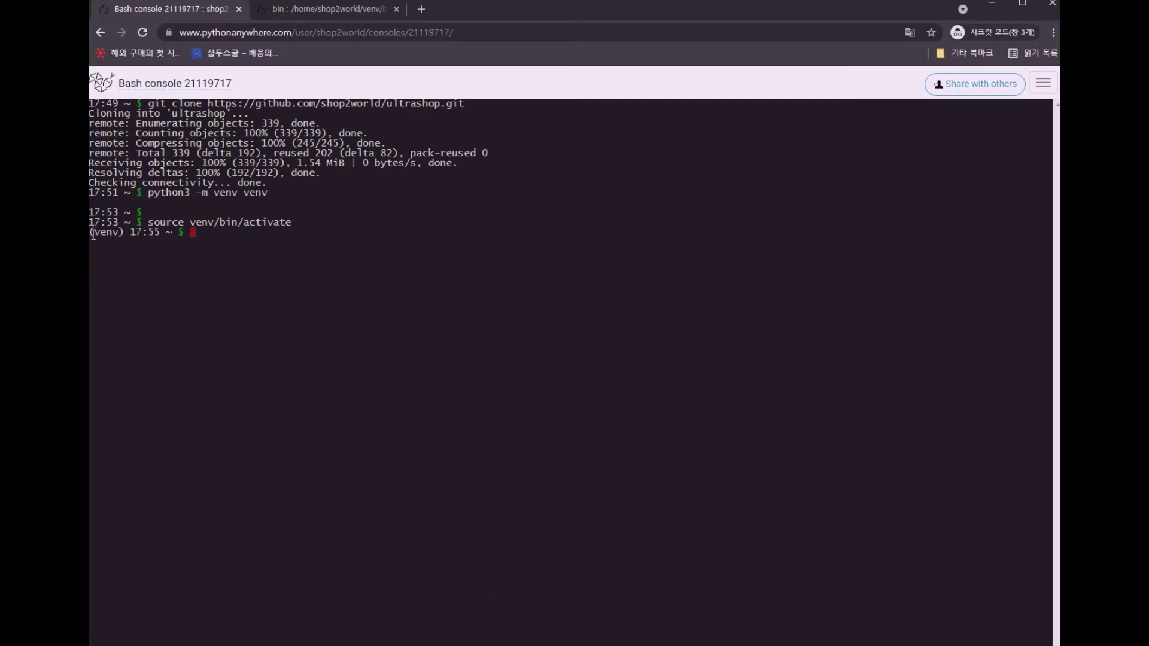
left_click_drag(89, 233, 123, 234)
key("ctrl+c")
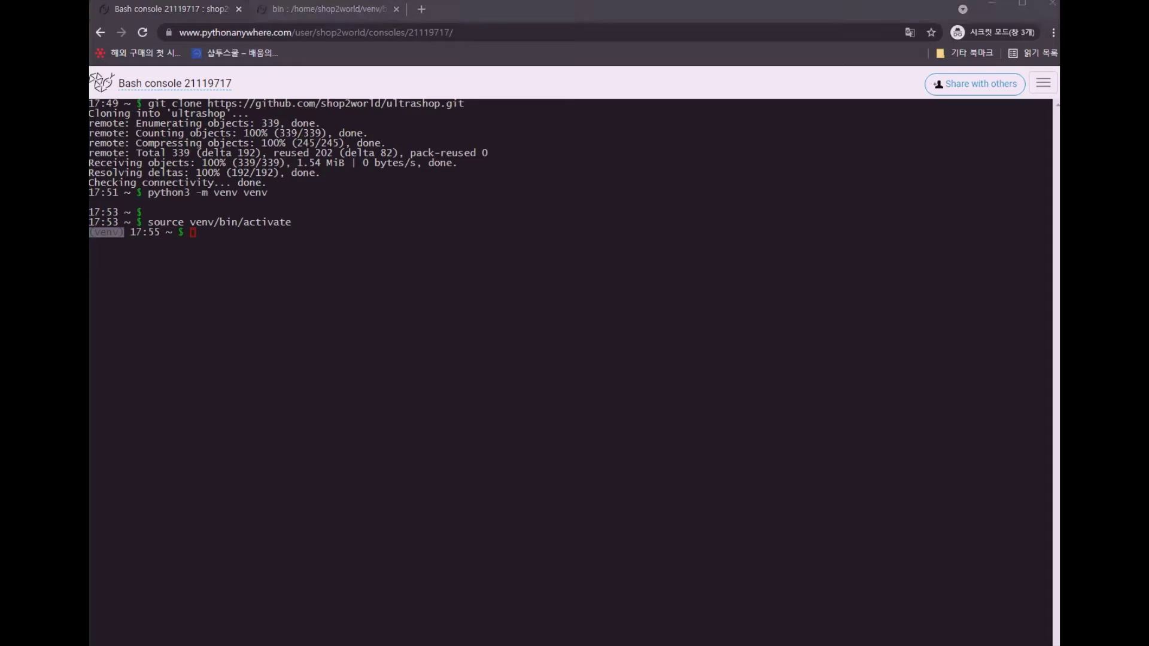
left_click(459, 238)
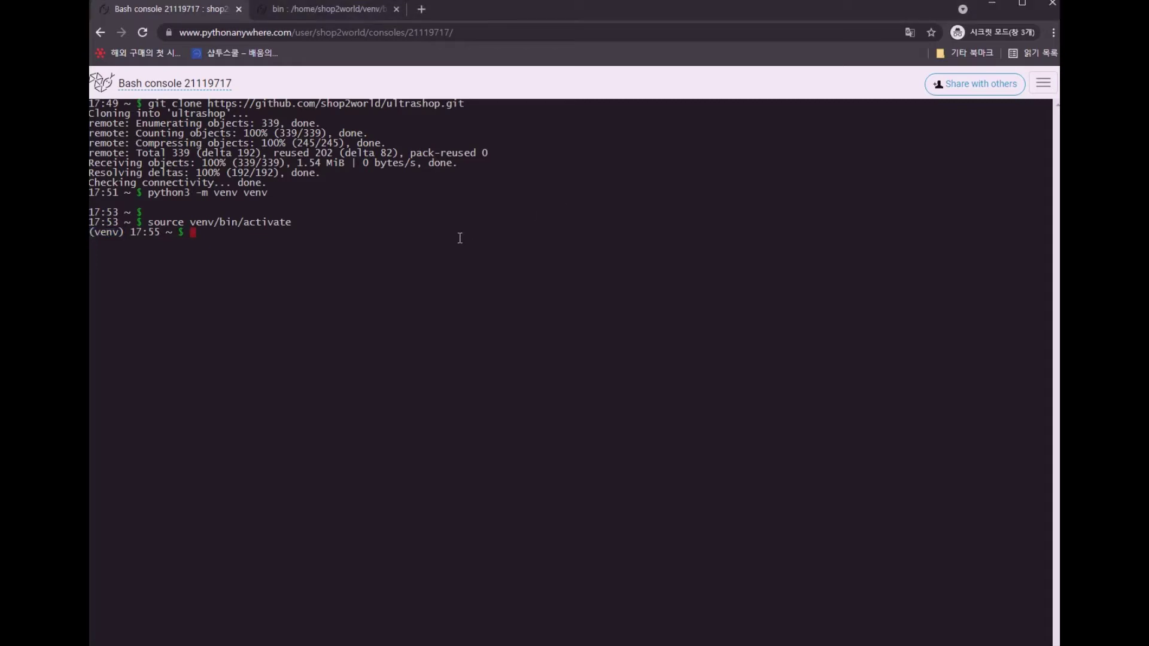
Run ls to list README.txt, ultrashop and venv in the home folder
type("ls")
key("Return")
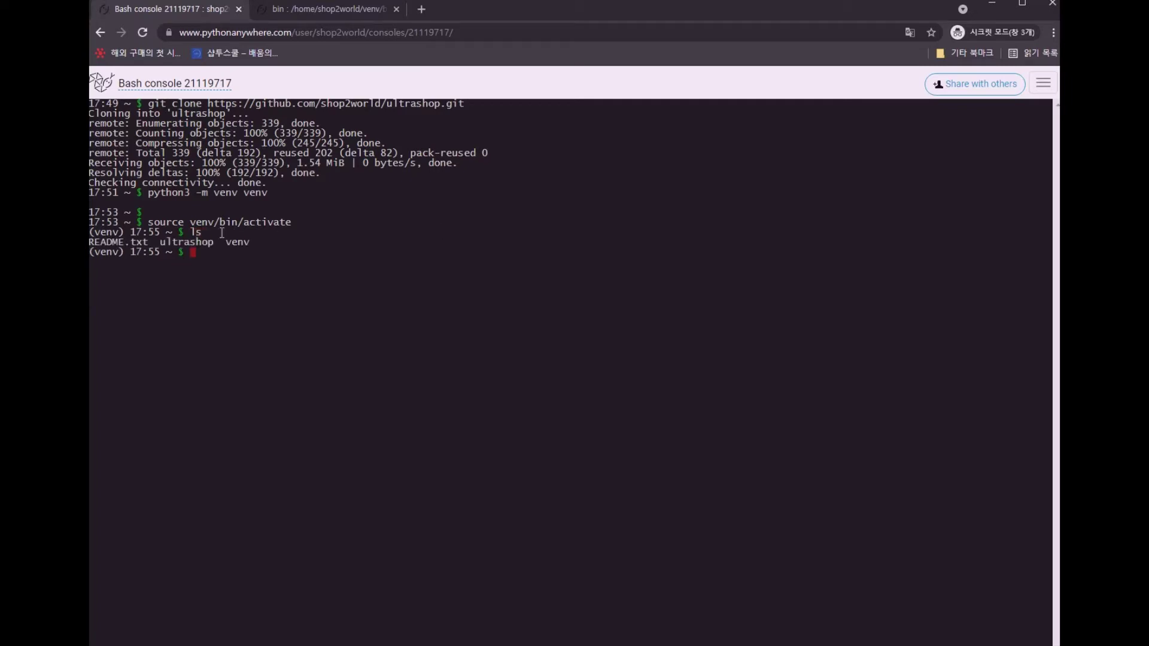
left_click_drag(161, 243, 213, 244)
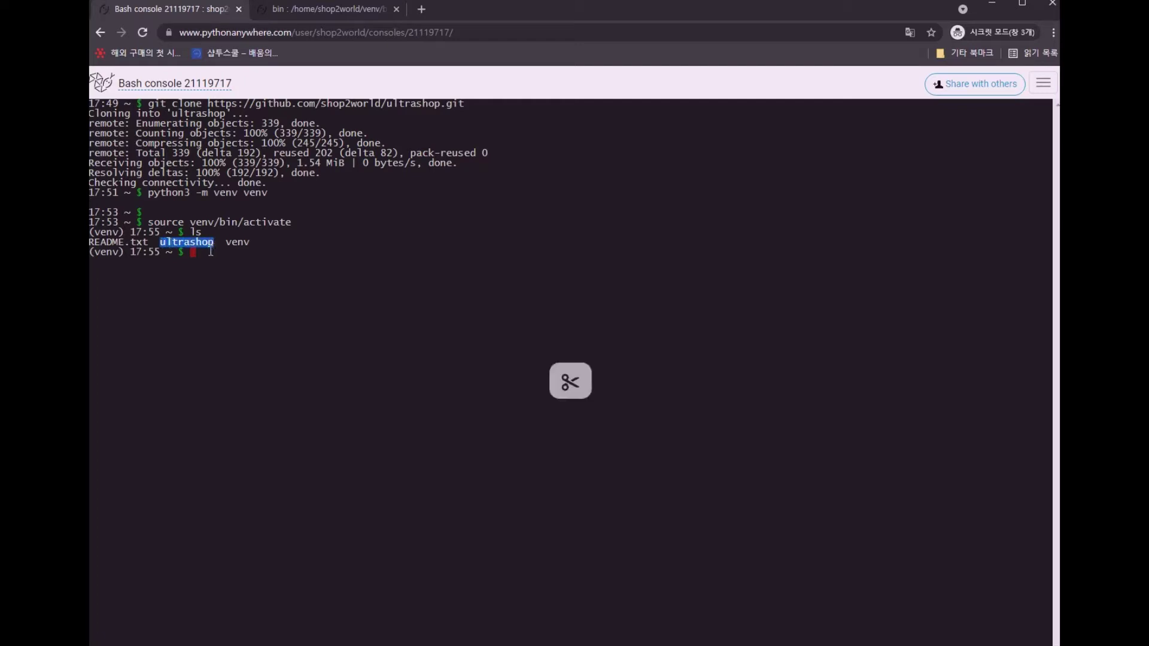
left_click(211, 250)
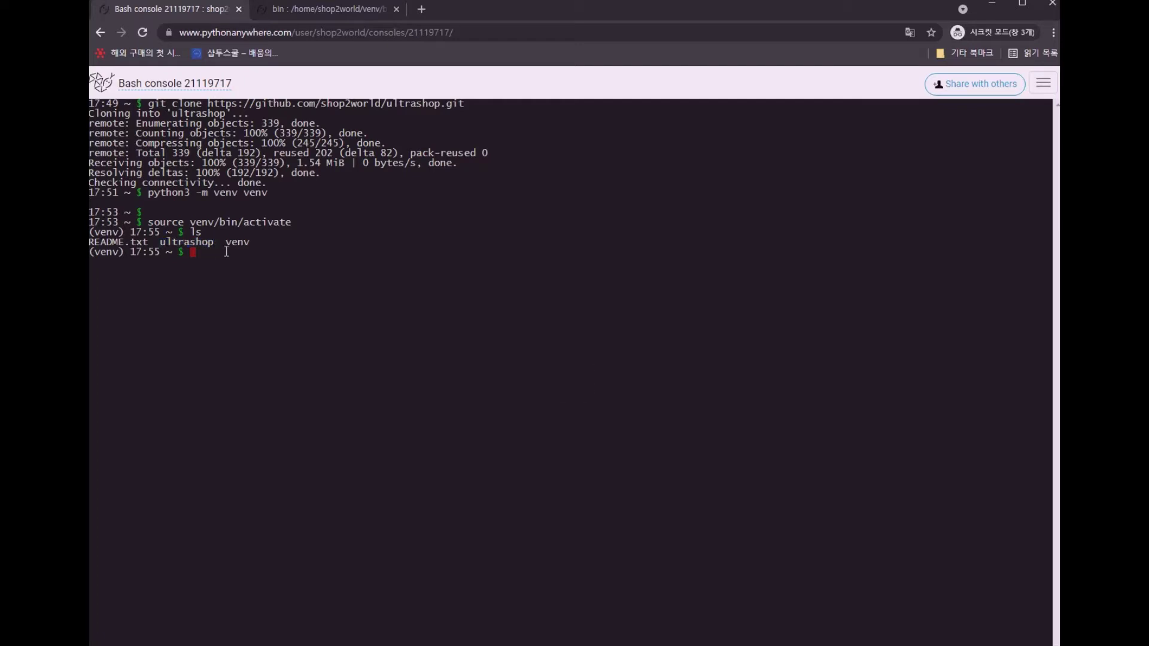
Change into ~/ultrashop with cd ultrashop, then switch to the venv/bin Files tab
type("cd ")
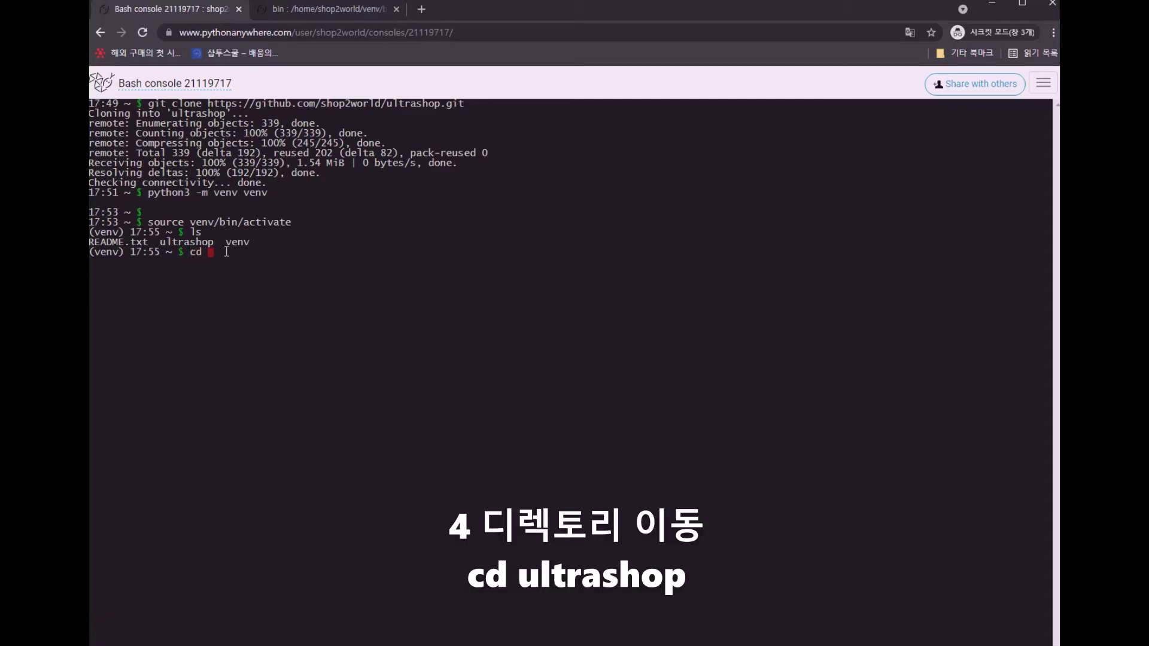
type("ultrashop")
key("Return")
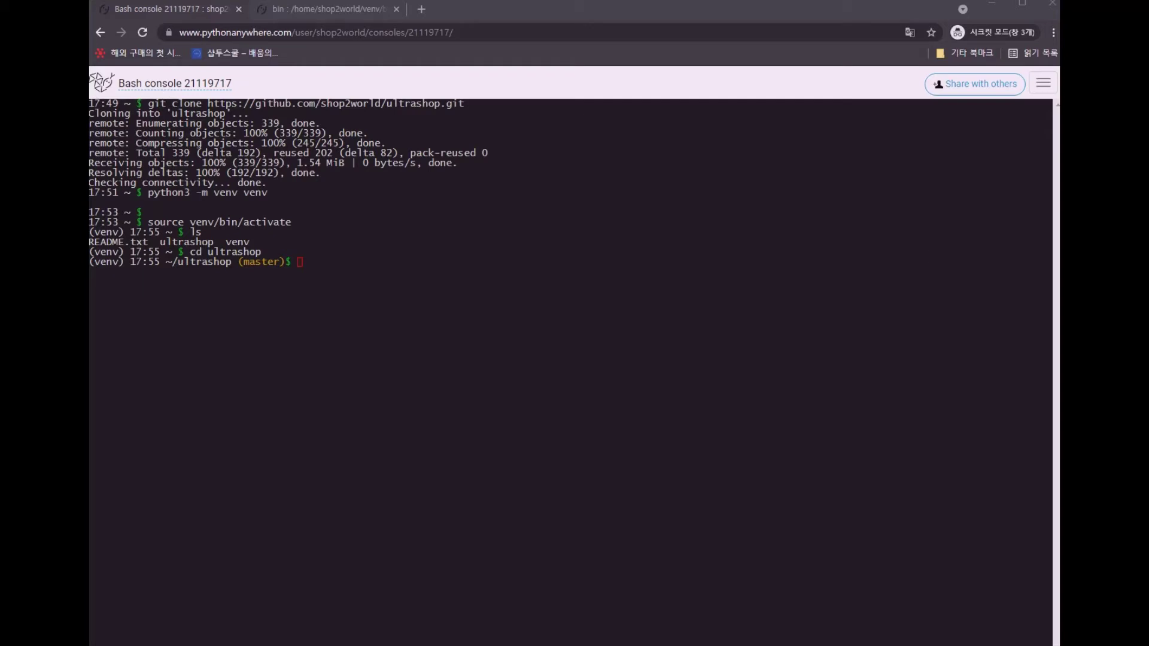
left_click(329, 10)
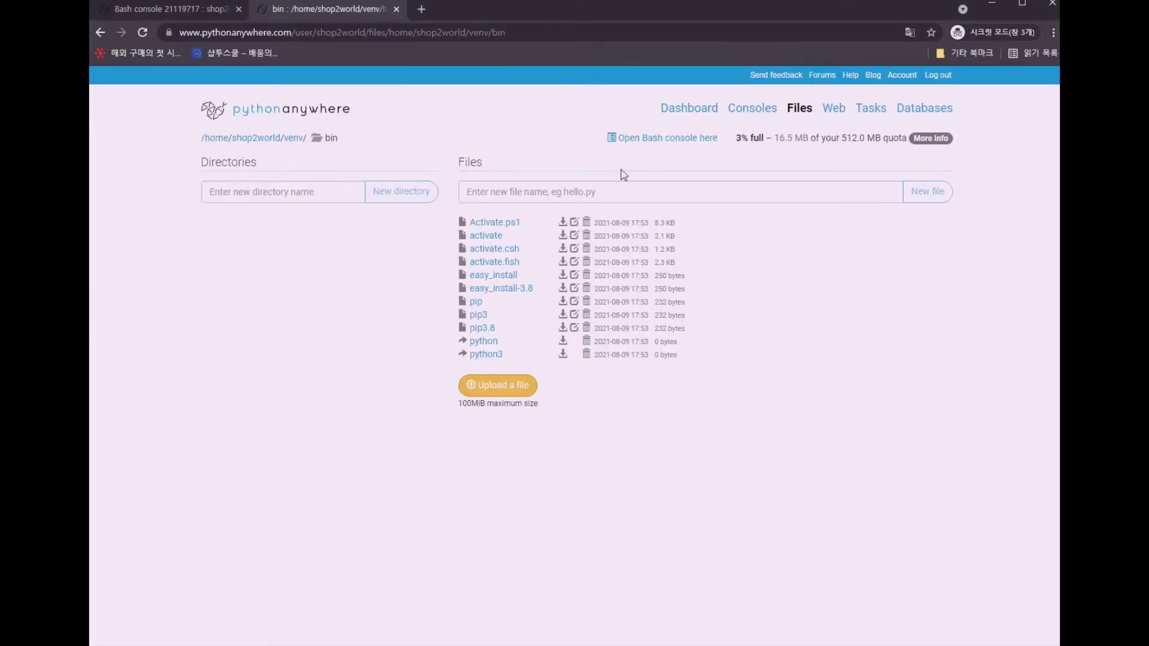
Browse to the ultrashop folder, copy the requirements.txt file name, and return to the Bash console
left_click(256, 141)
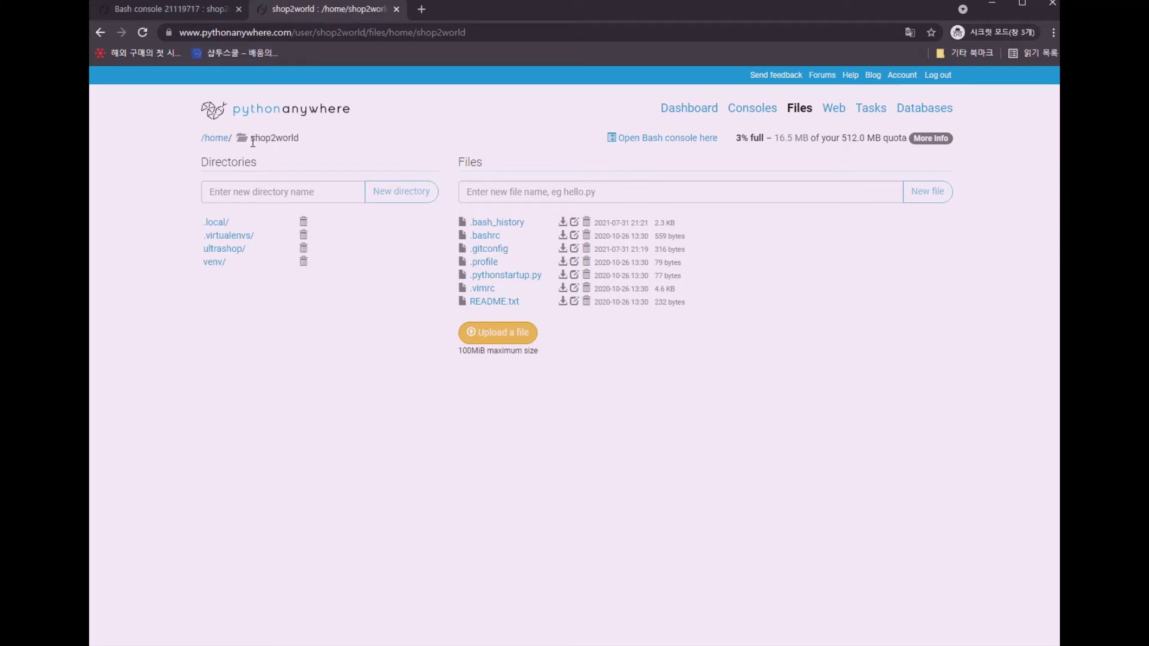
left_click_drag(254, 141, 305, 144)
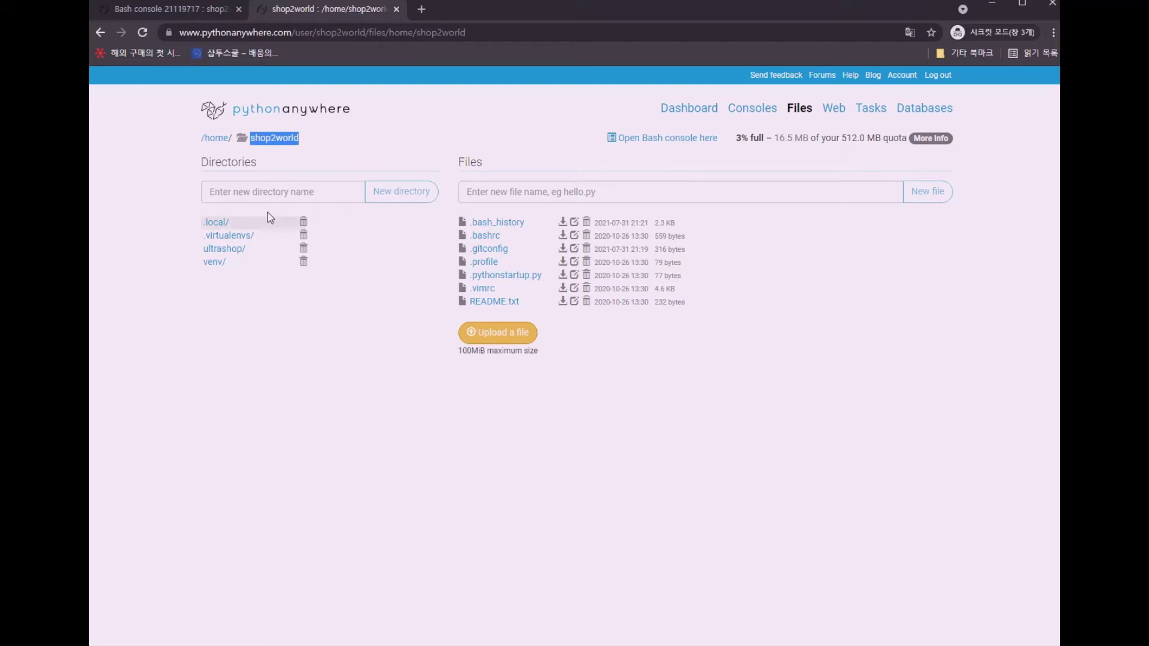
left_click(234, 254)
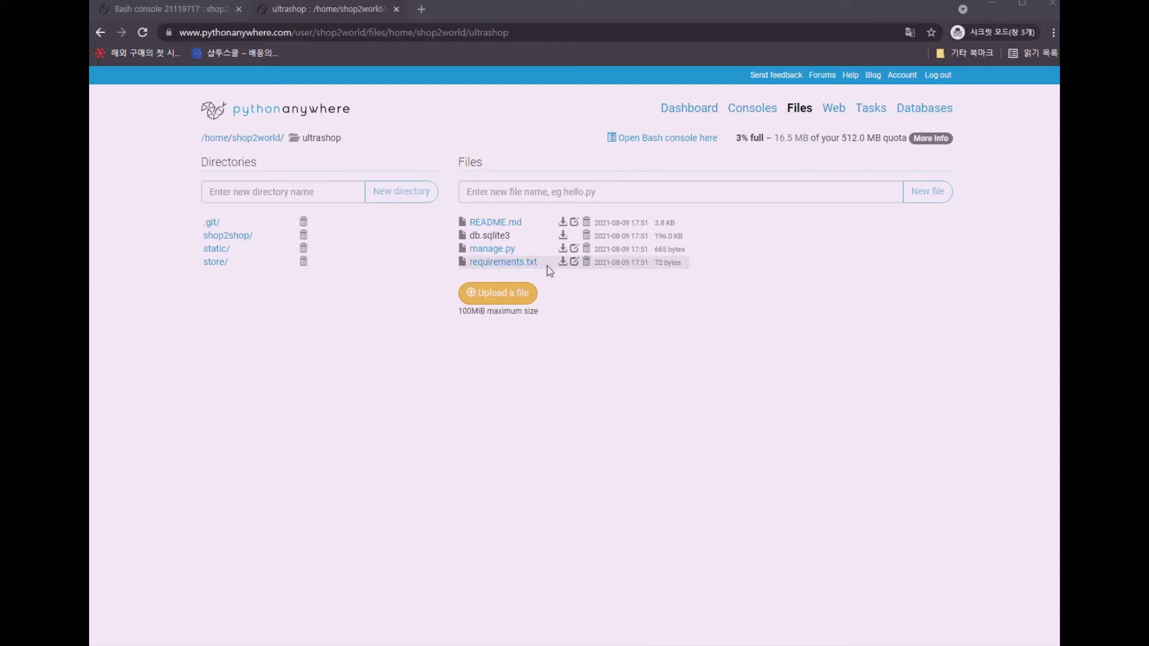
left_click_drag(541, 267, 468, 266)
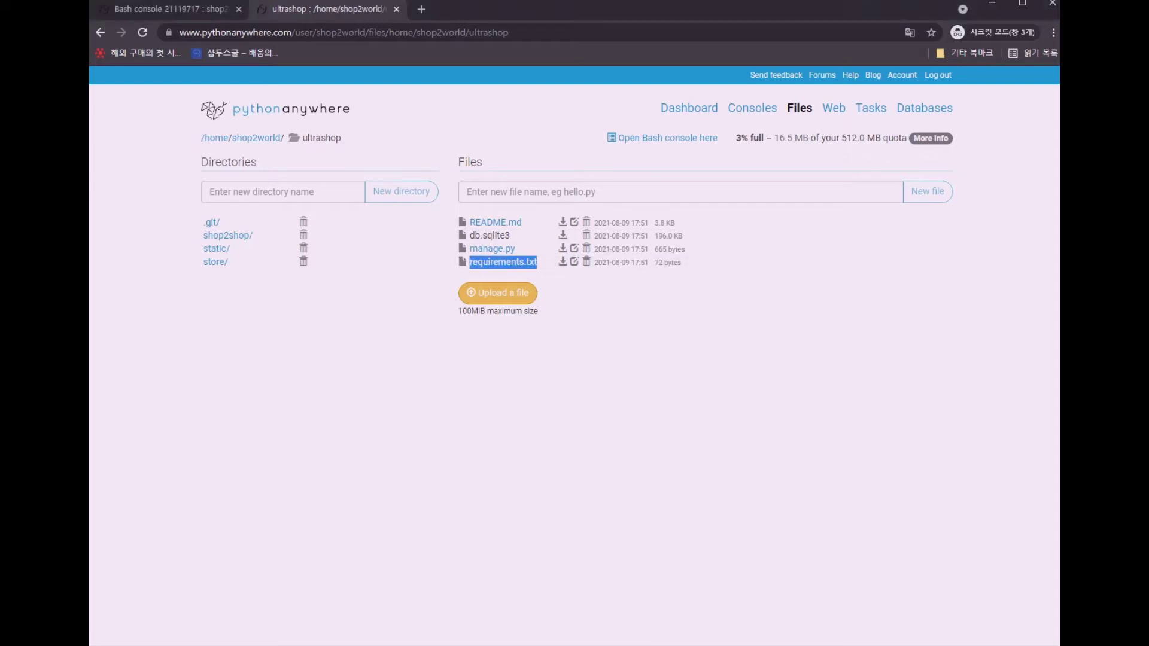
key("alt+Tab")
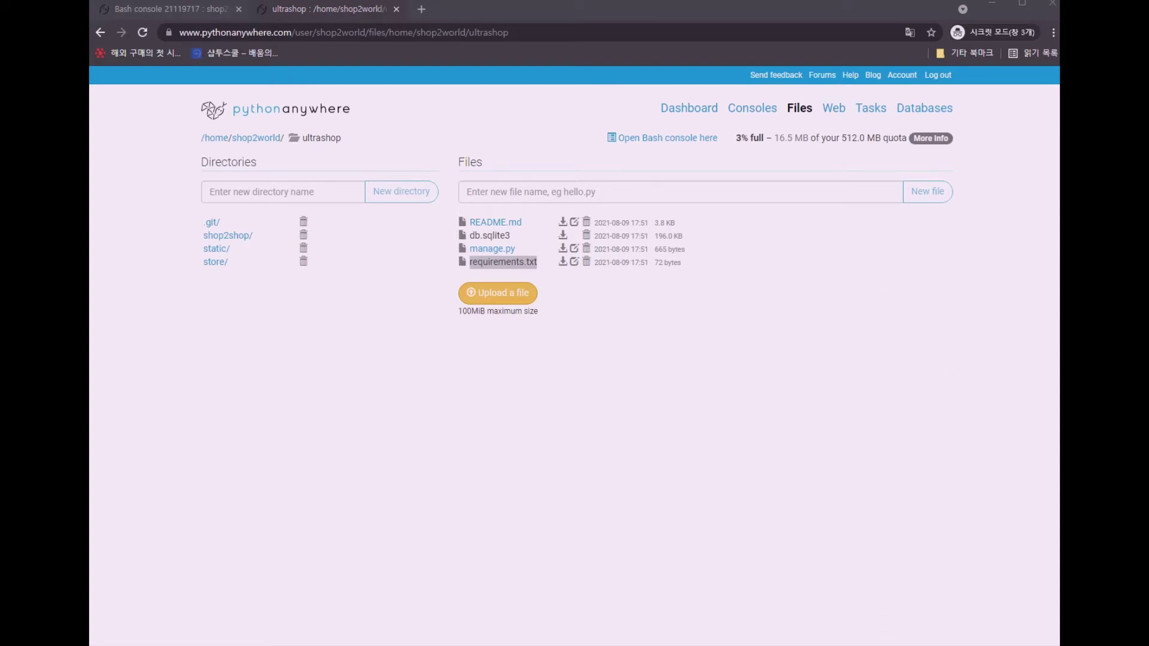
key("ctrl+1")
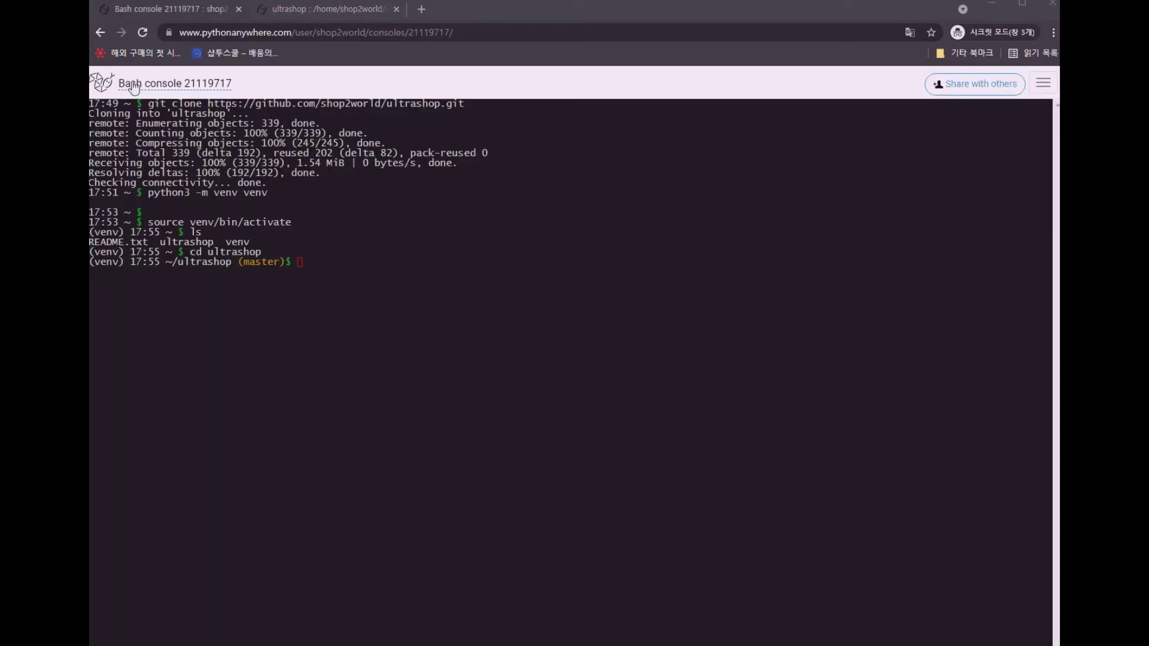
left_click(360, 255)
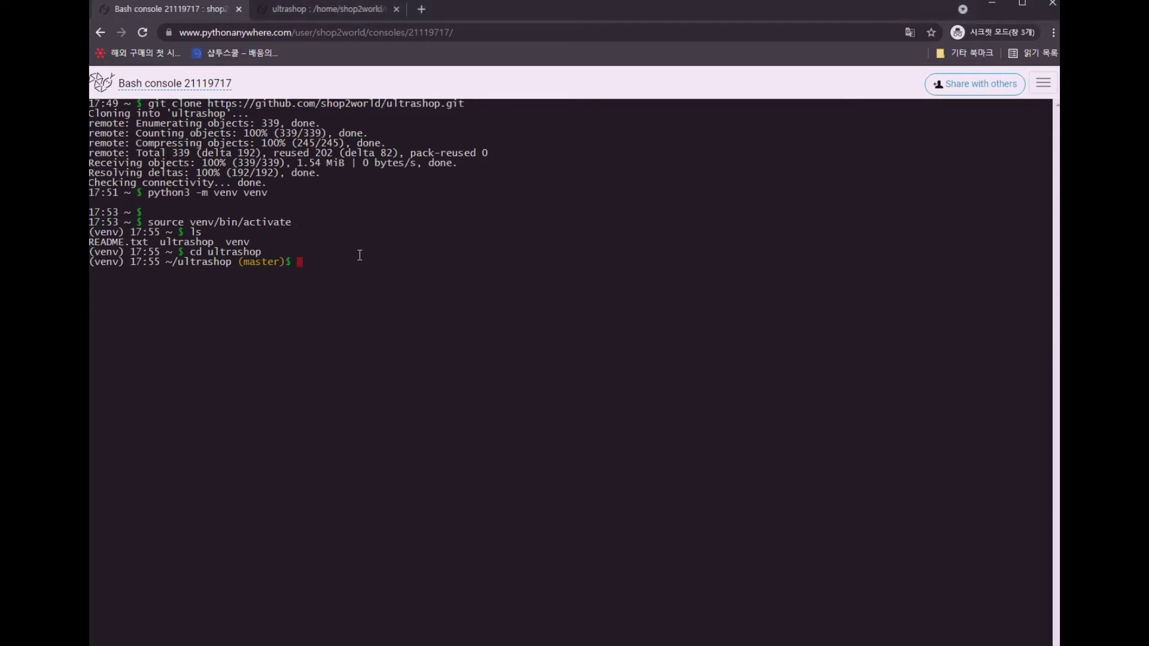
key("ctrl+v")
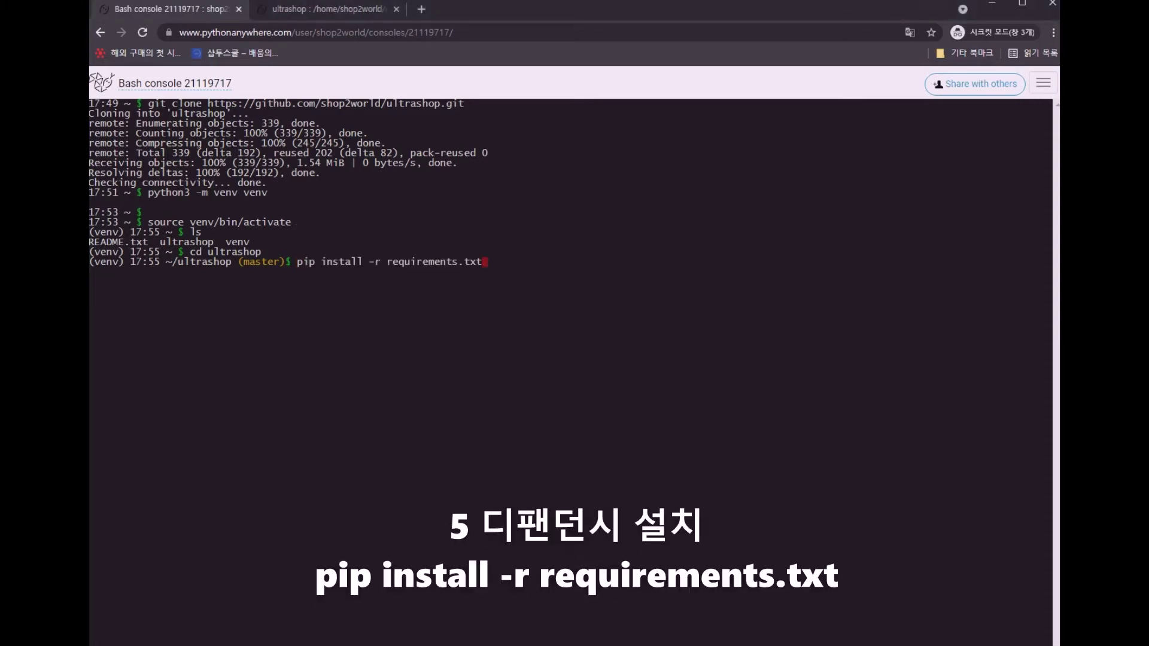
left_click(510, 264)
key("Return")
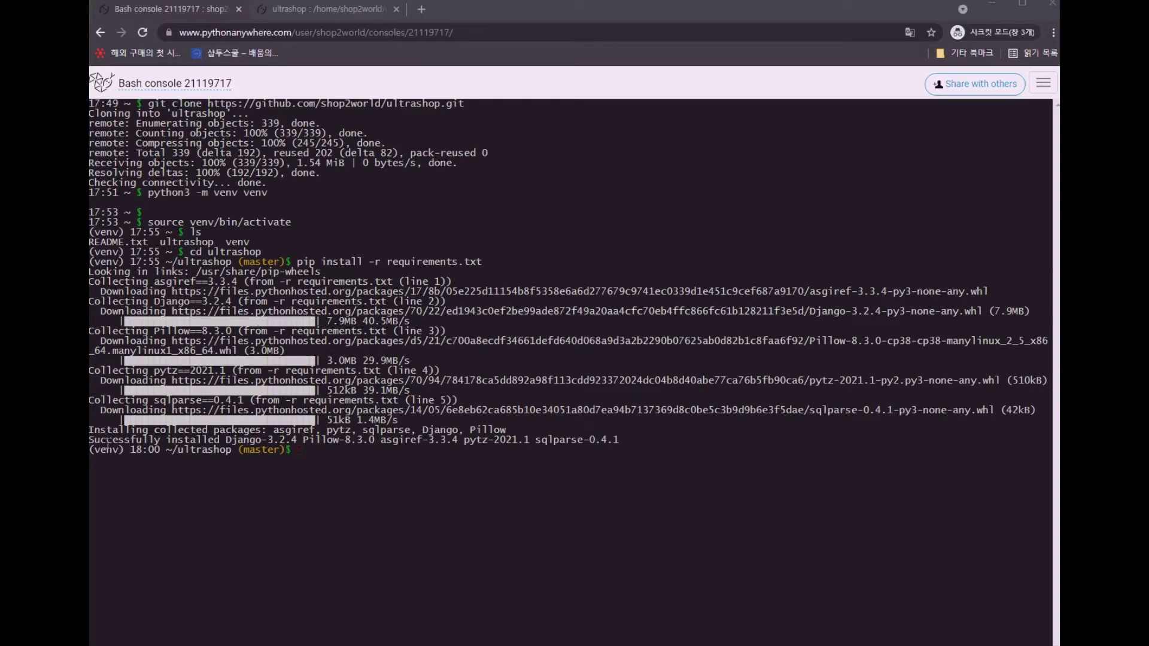
left_click_drag(107, 443, 630, 440)
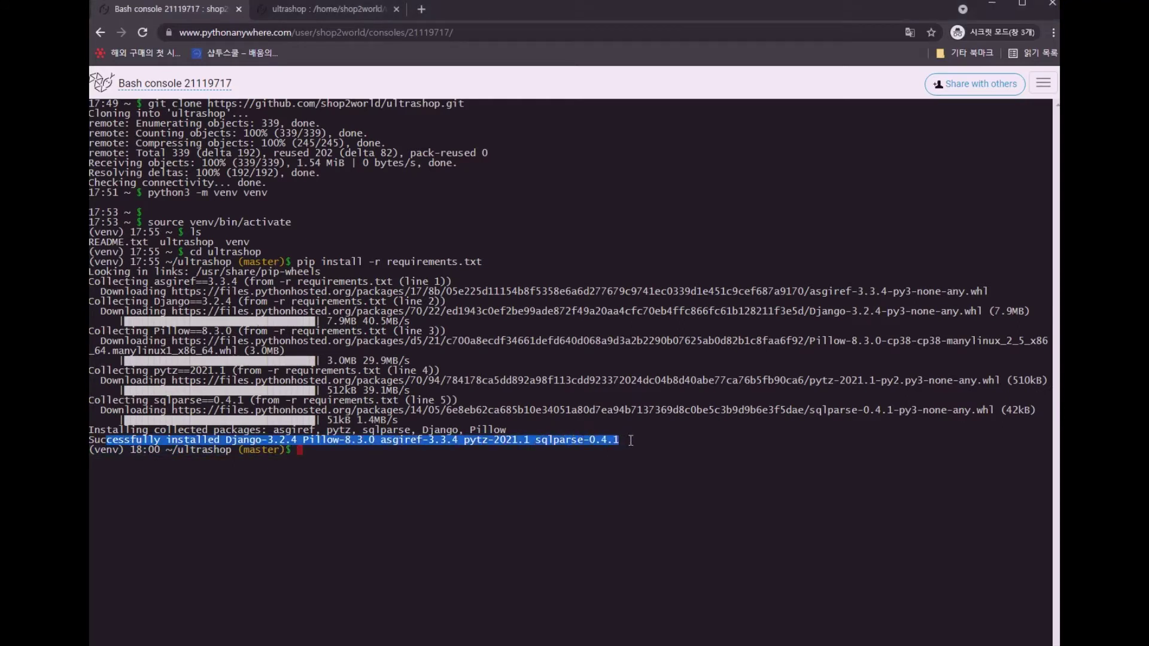
left_click(563, 461)
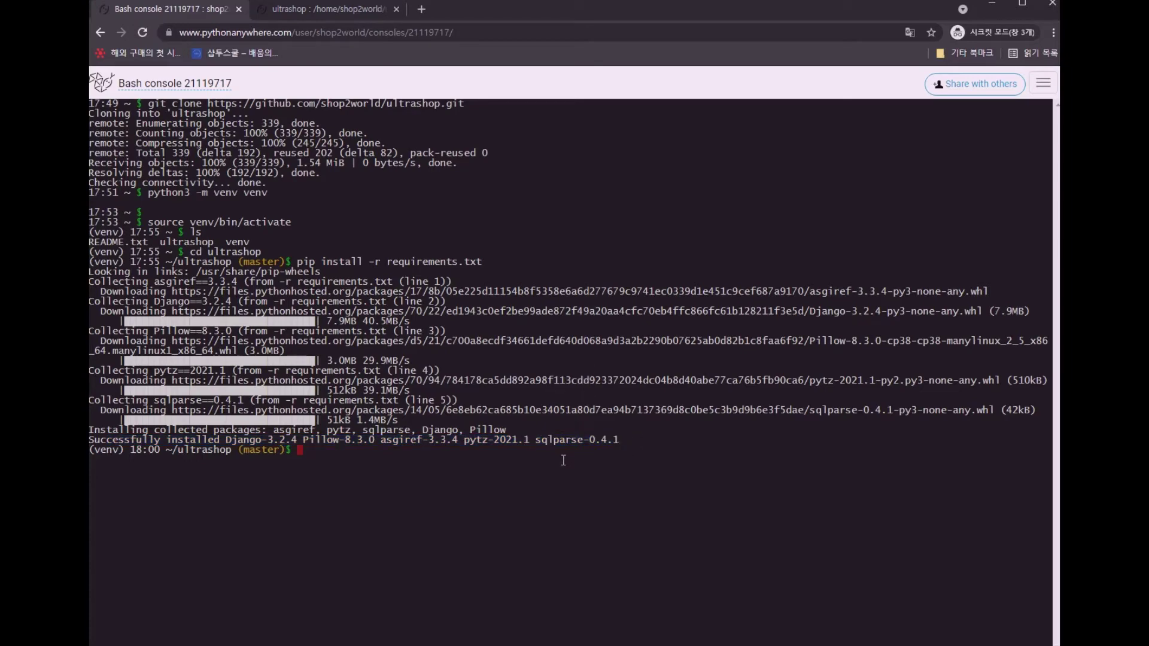
Confirm the venv runs Python 3.8.0 with python --version, and open the dashboard in a background tab
type("python")
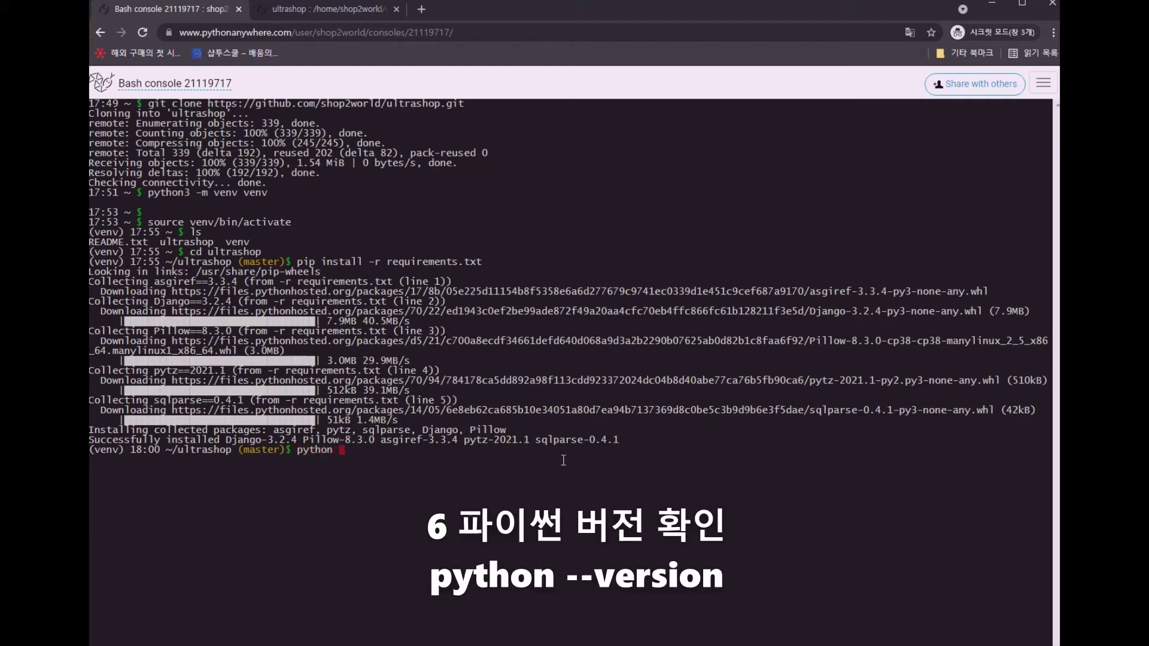
type(" --version")
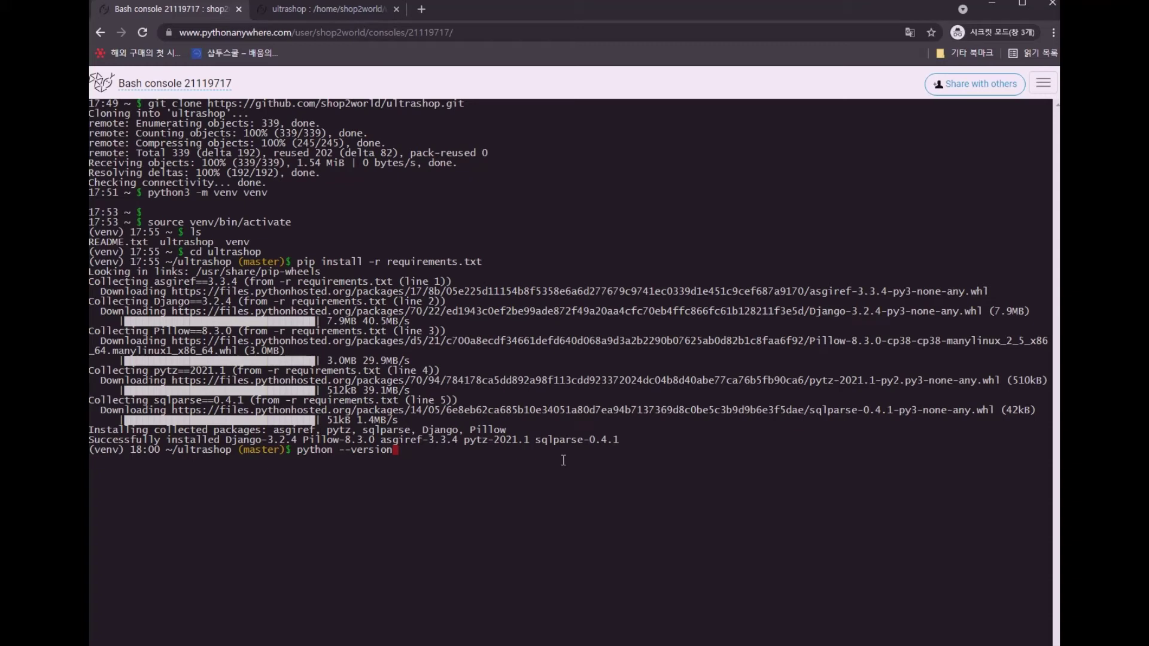
key("Return")
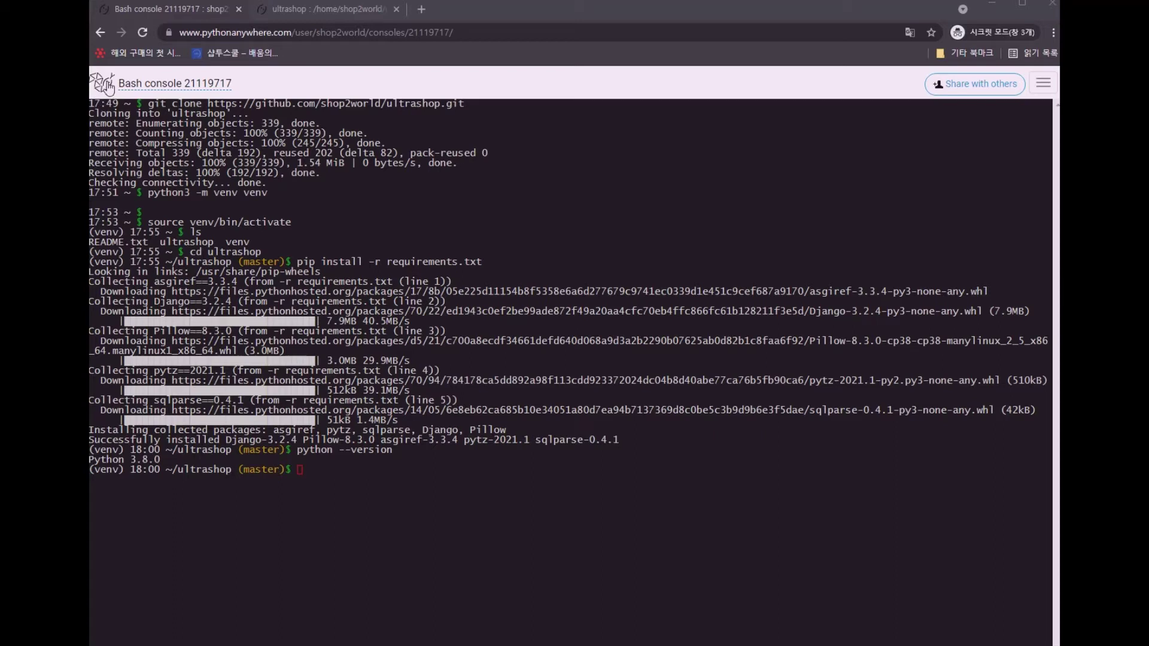
middle_click(107, 87)
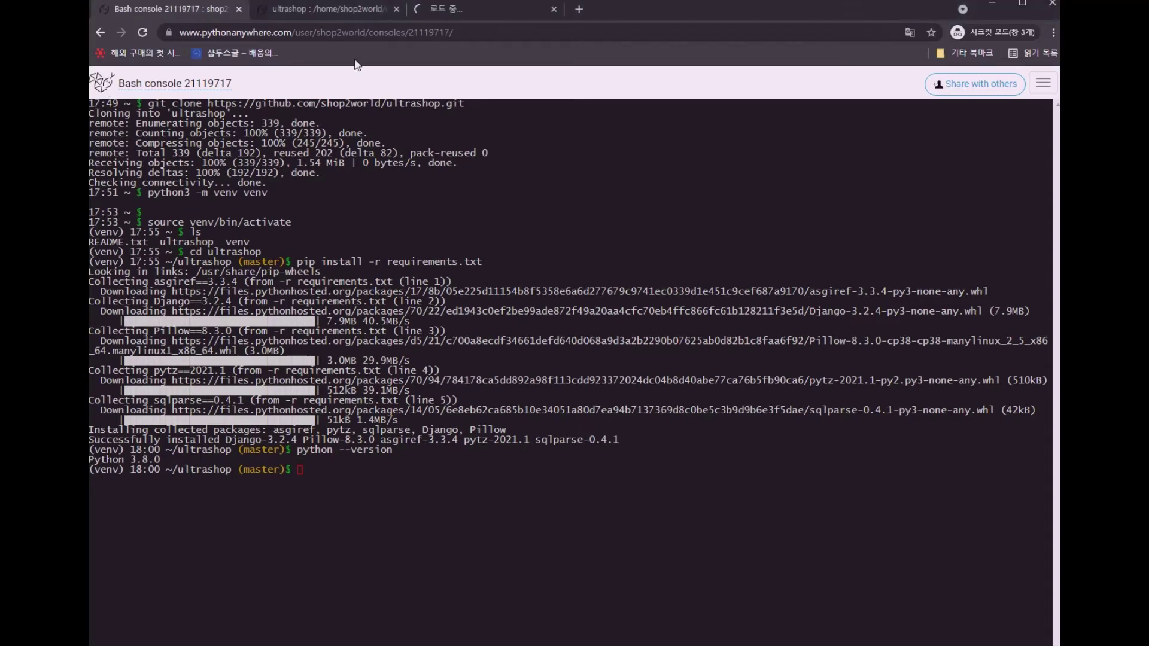
Add a manual-configuration Python 3.8 web app on shop2world.pythonanywhere.com
left_click(454, 15)
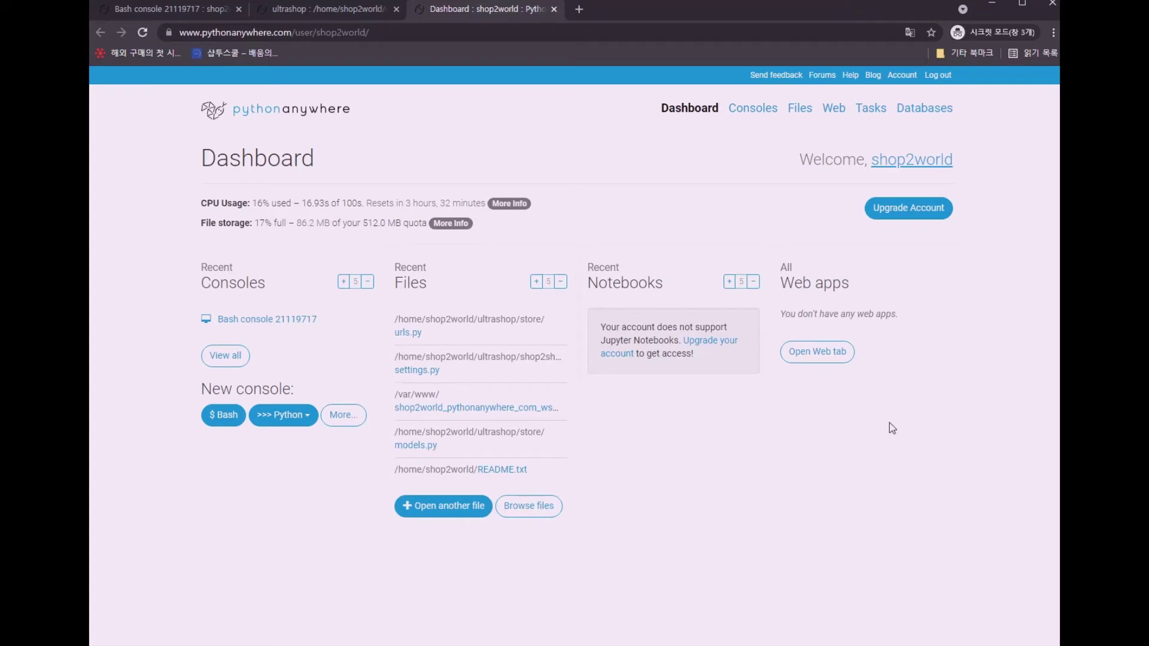
left_click(838, 108)
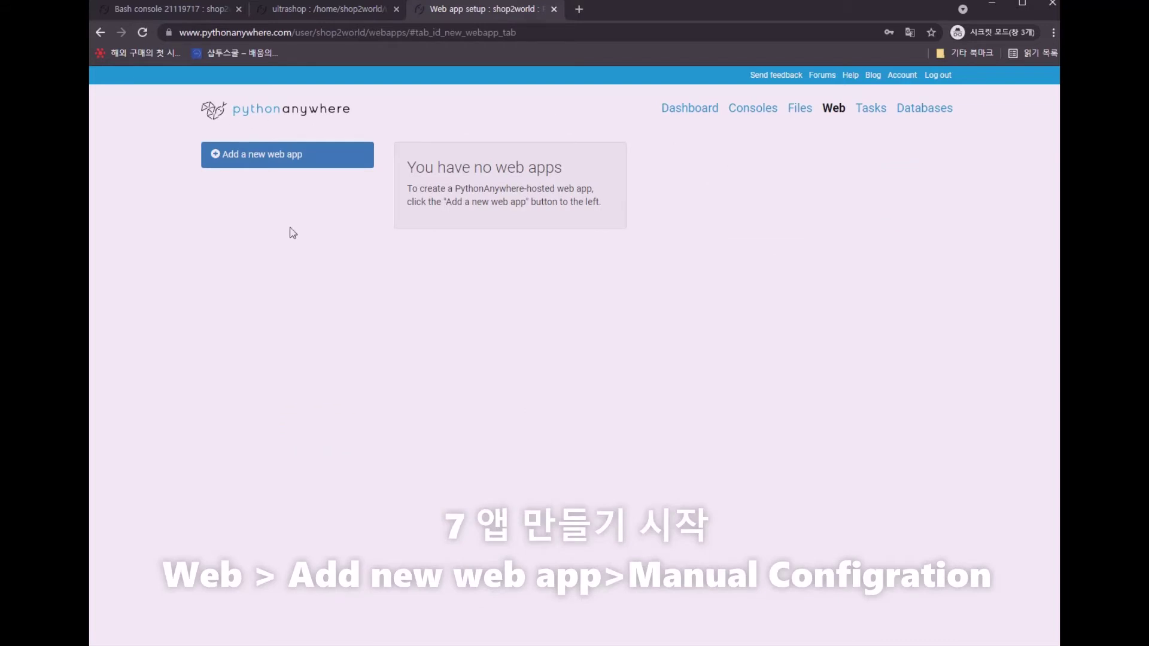
left_click(295, 167)
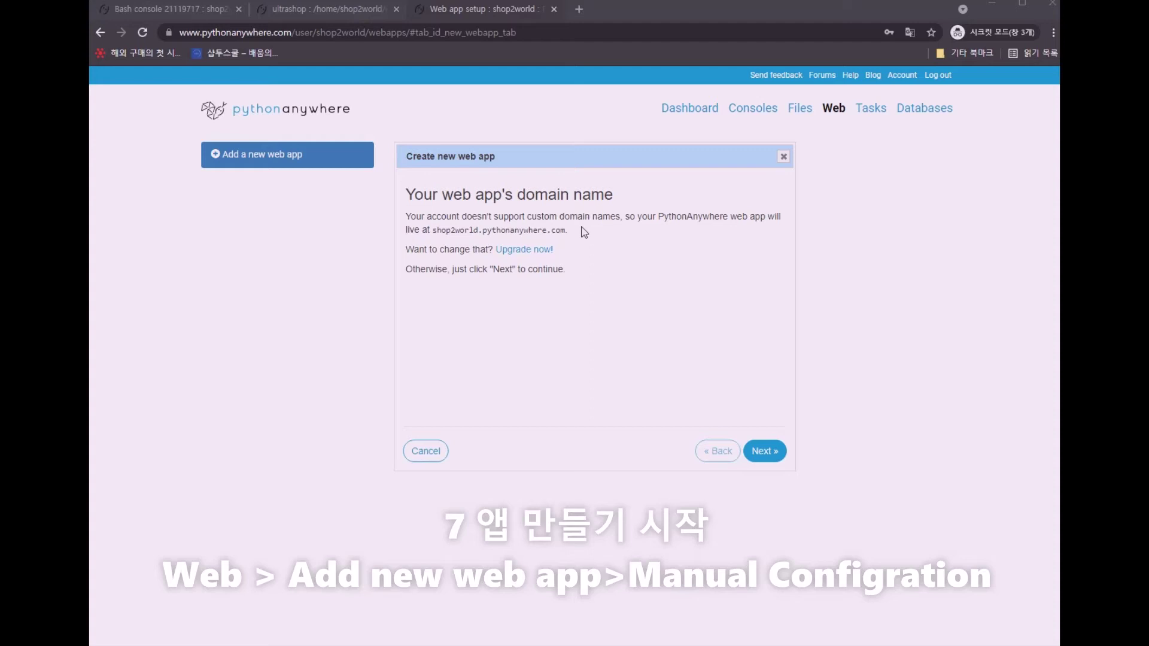
left_click(776, 457)
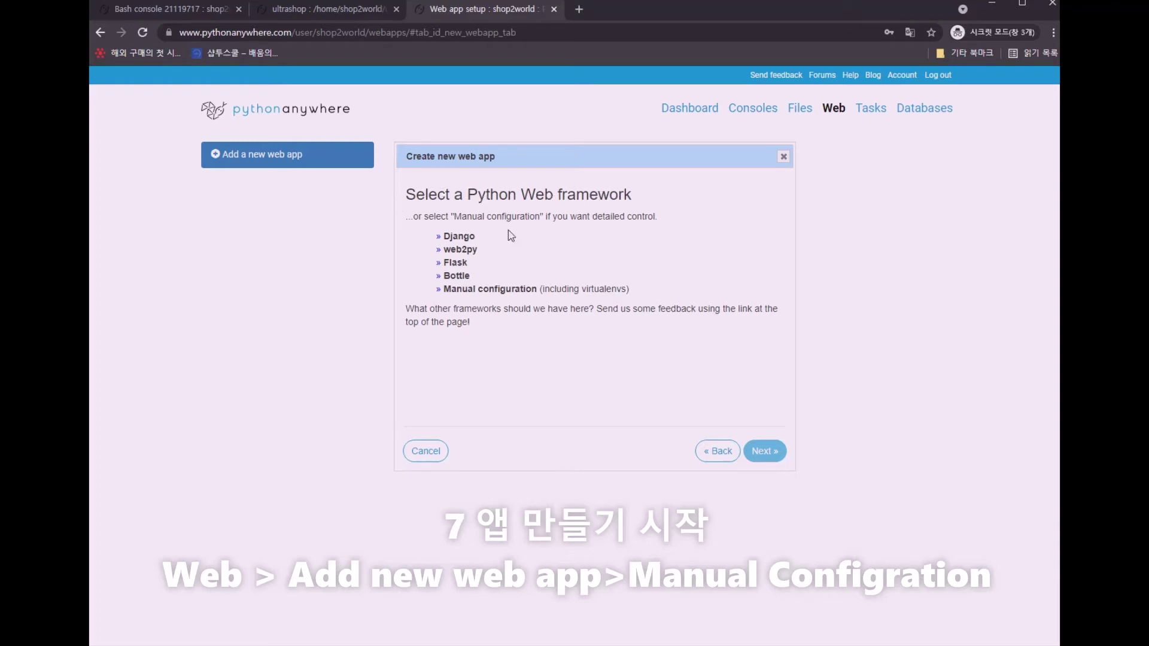
left_click(481, 295)
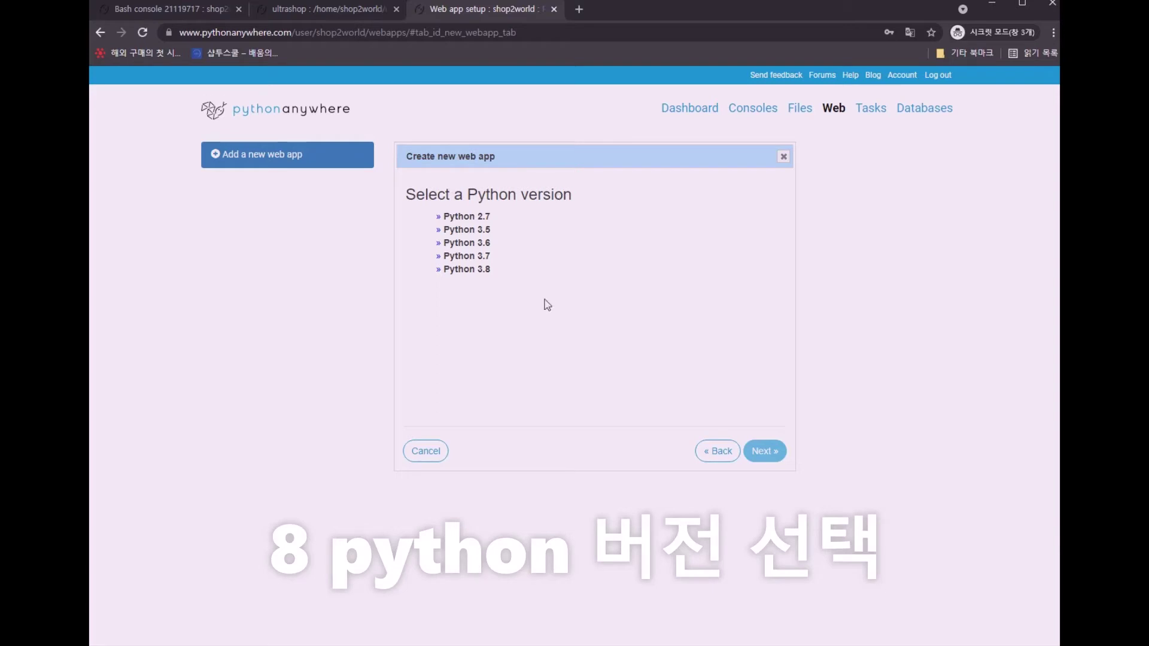
left_click(482, 270)
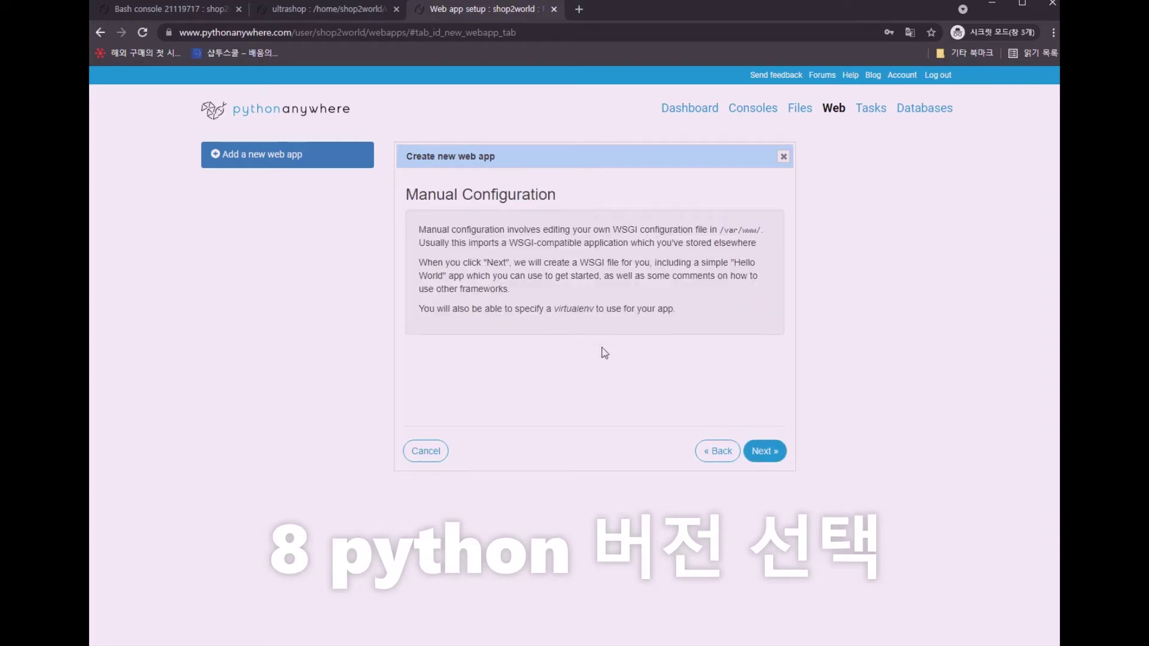
left_click(764, 452)
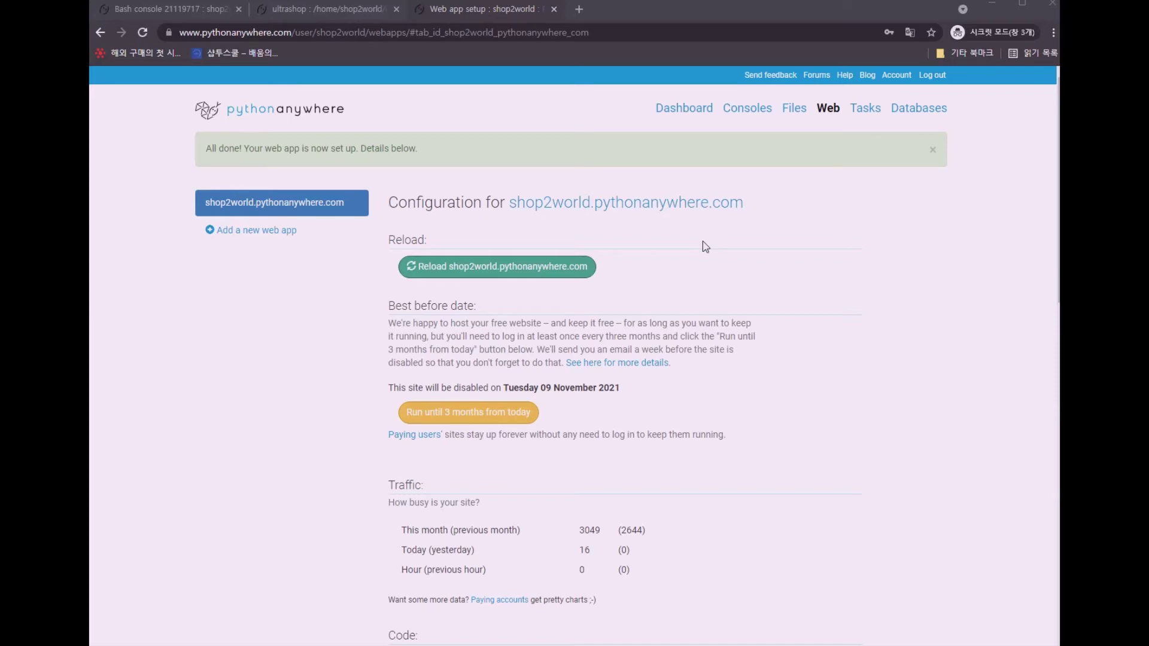
Review the new web app's Code section, then go back to the Bash console
scroll(705, 247, "down", 7)
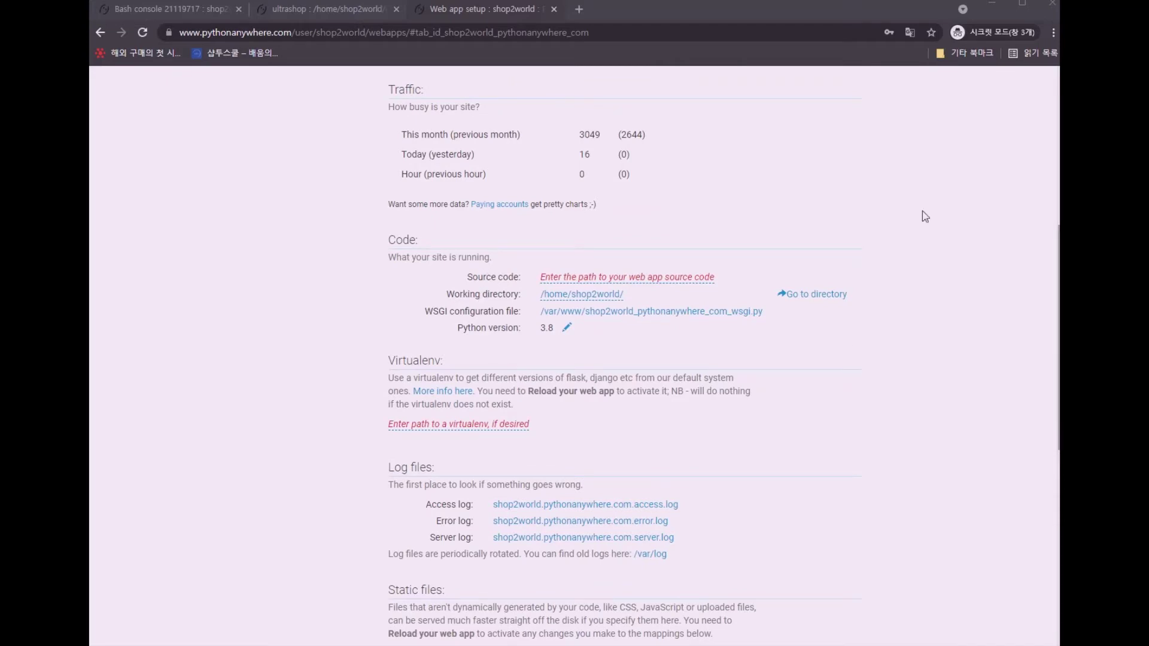
left_click(174, 12)
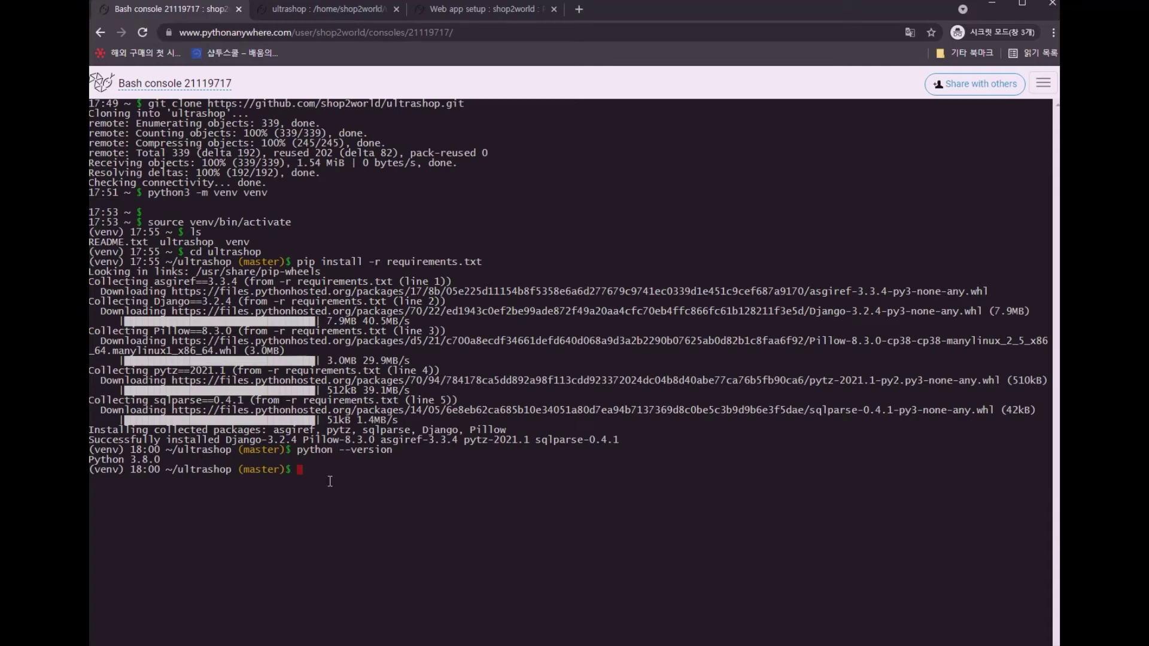
Print and copy the project path /home/shop2world/ultrashop with pwd, then return to the web app page
type("pwd")
key("Return")
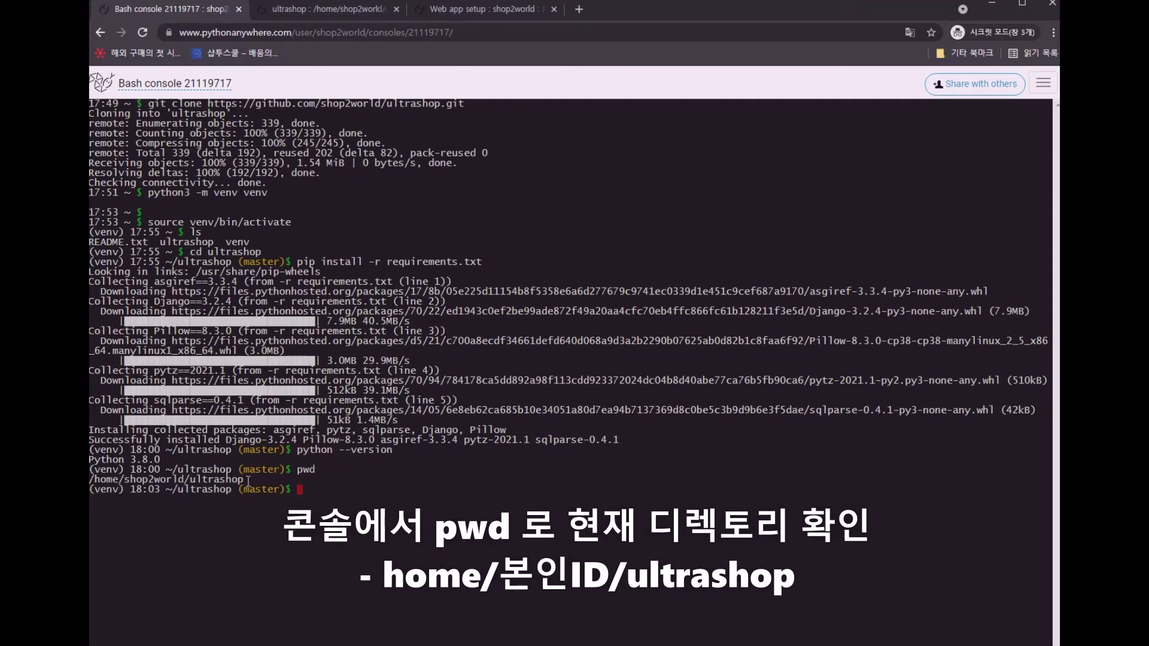
left_click_drag(246, 481, 91, 483)
key("ctrl+c")
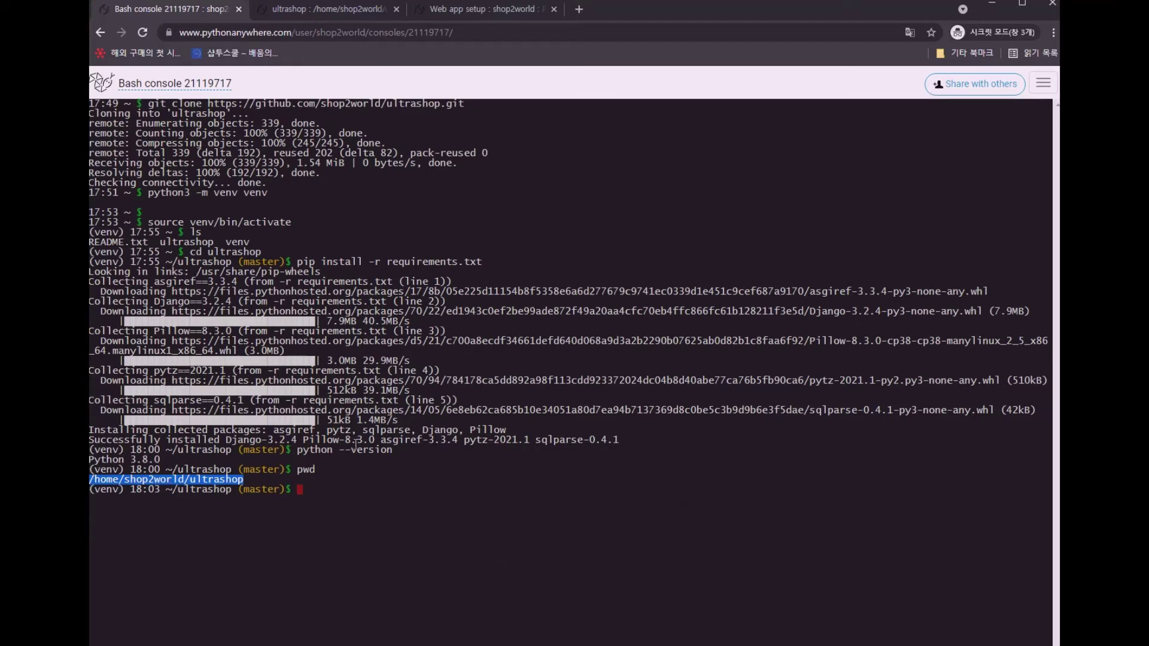
left_click(481, 9)
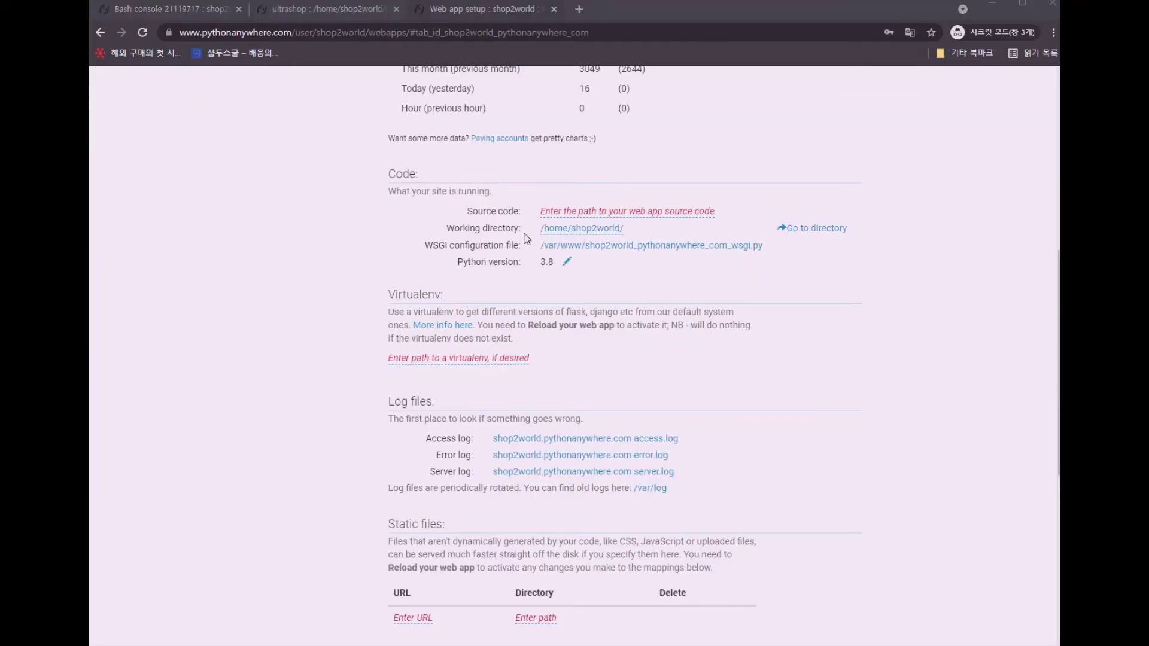
Set the web app's Source code to /home/shop2world/ultrashop
left_click(618, 211)
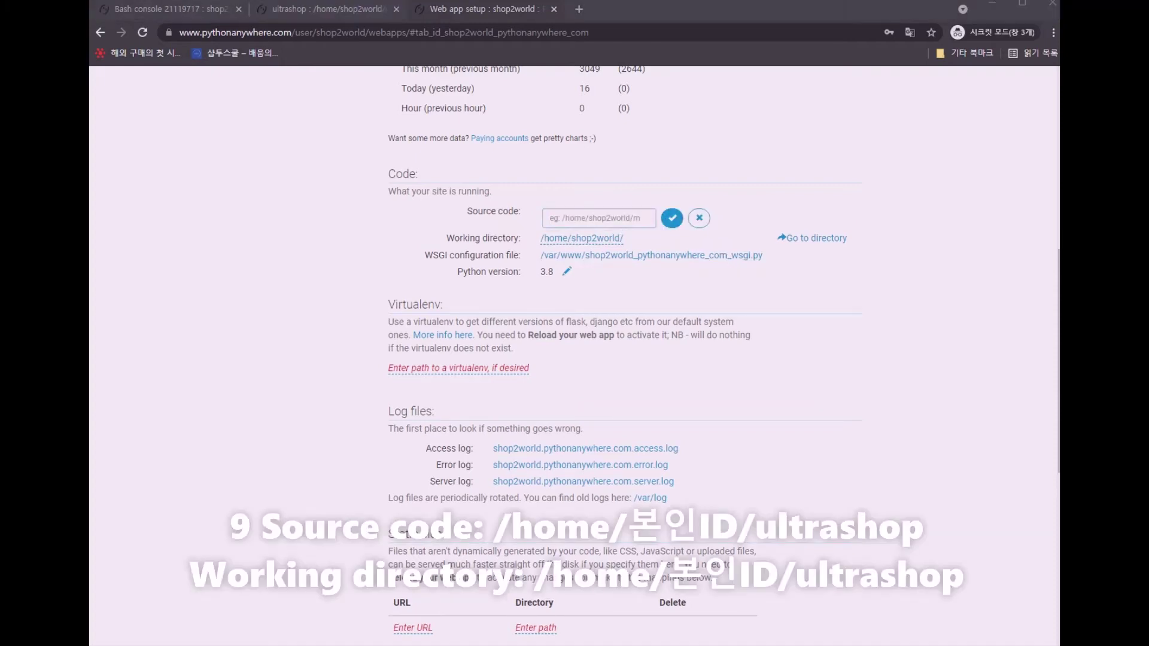
key("ctrl+v")
left_click(671, 219)
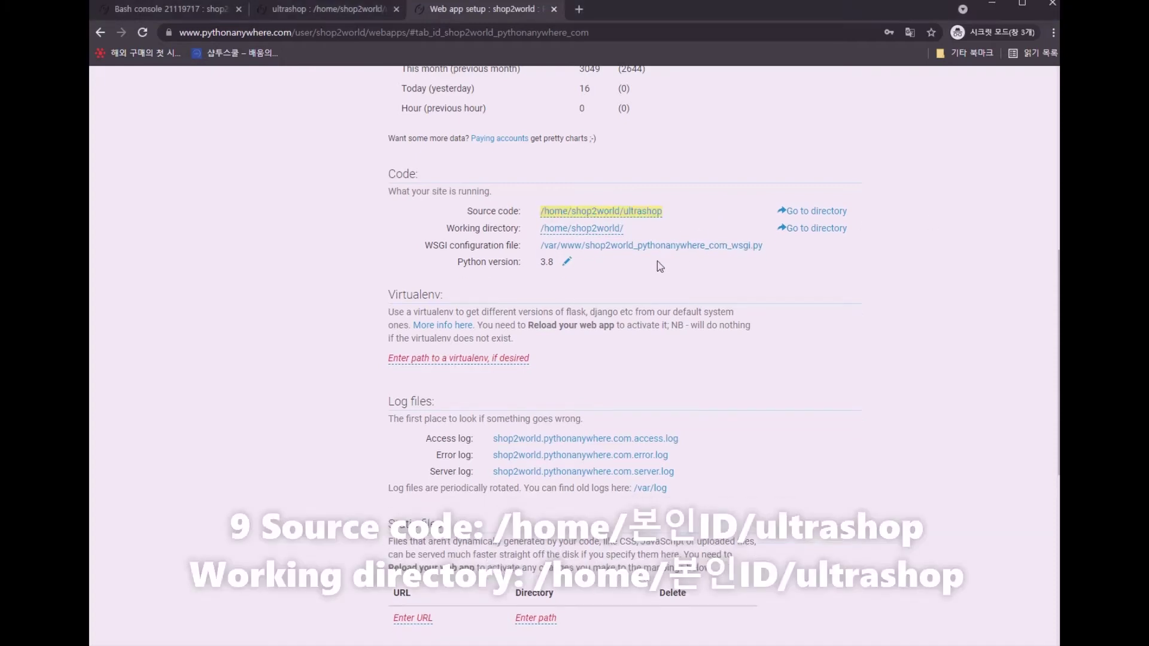
Replace the Working directory with /home/shop2world/ultrashop
left_click(594, 230)
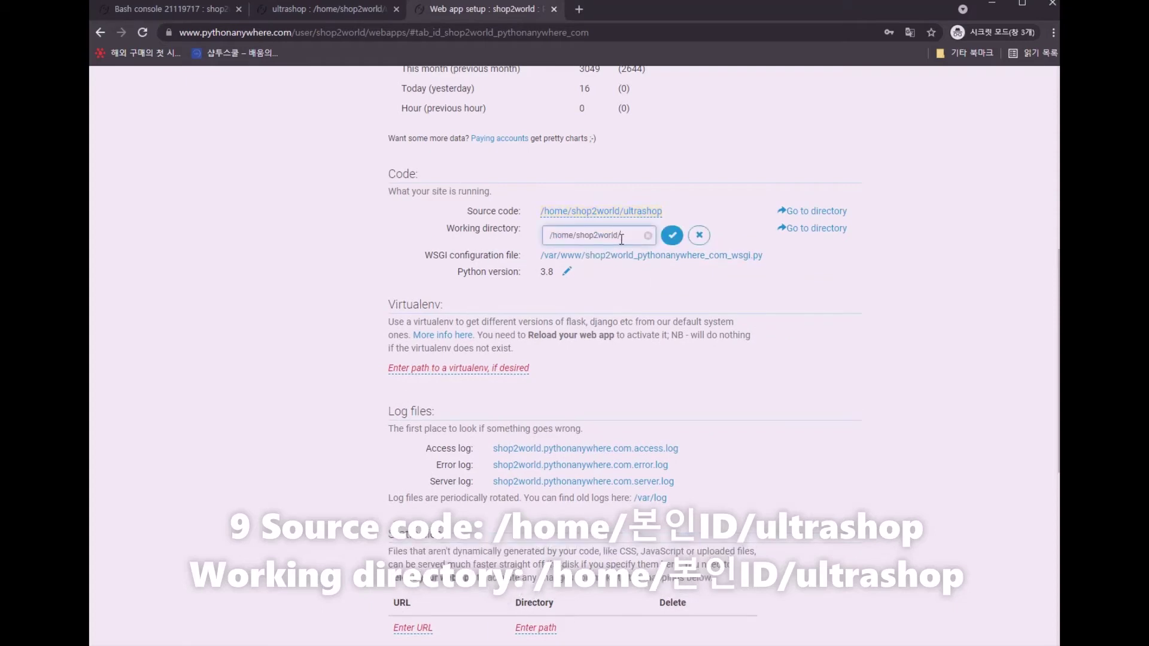
left_click_drag(622, 236, 514, 240)
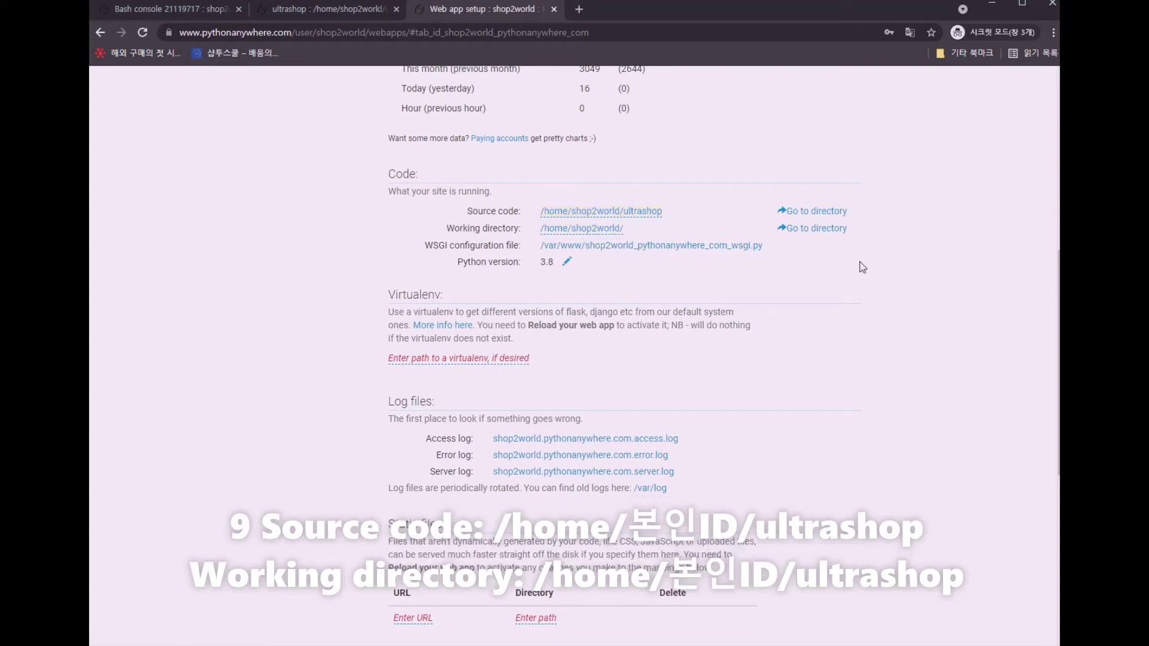
left_click(613, 231)
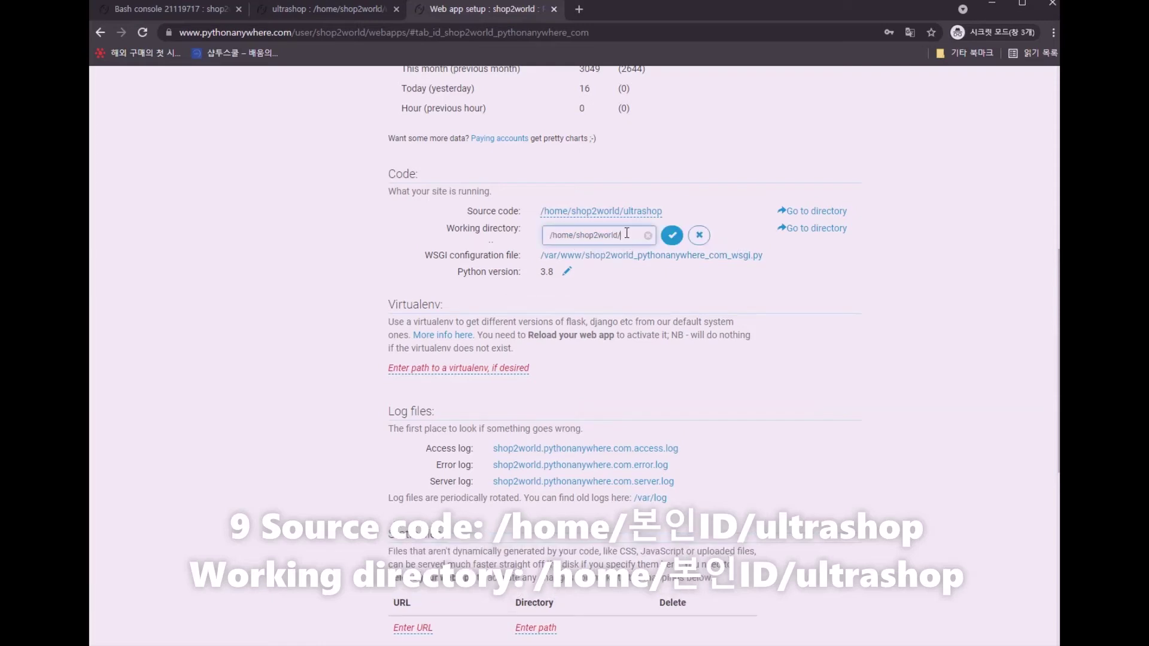
left_click(647, 235)
key("ctrl+v")
left_click(671, 236)
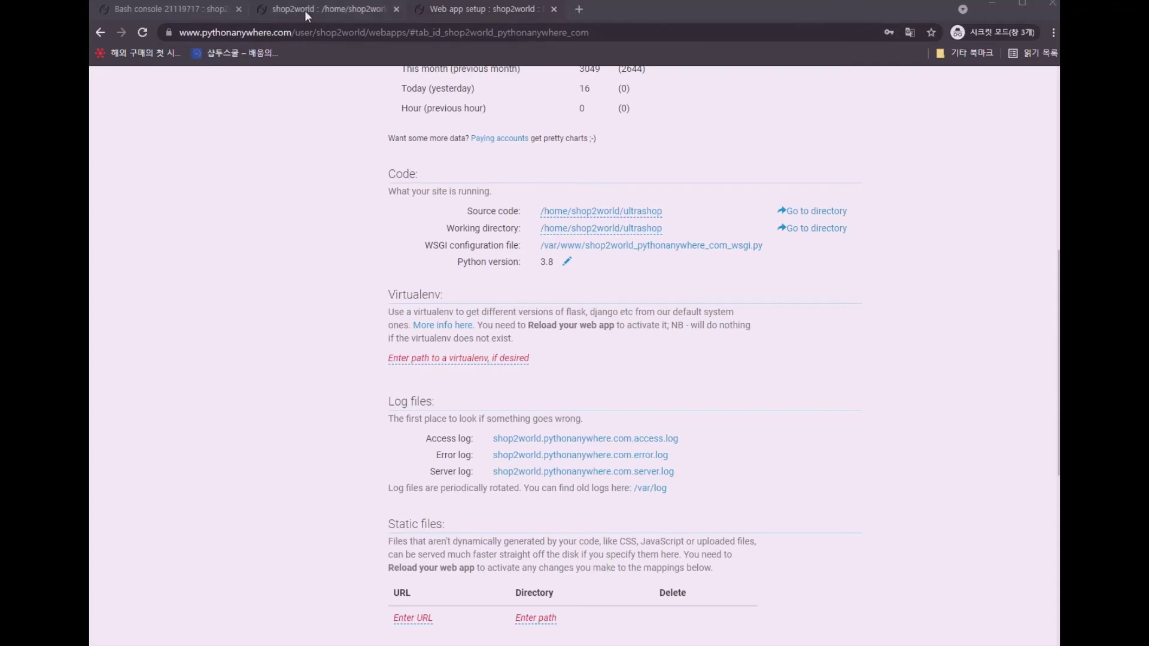
List the project folder with ls, then show the shop2world home directory in the file browser
left_click(181, 9)
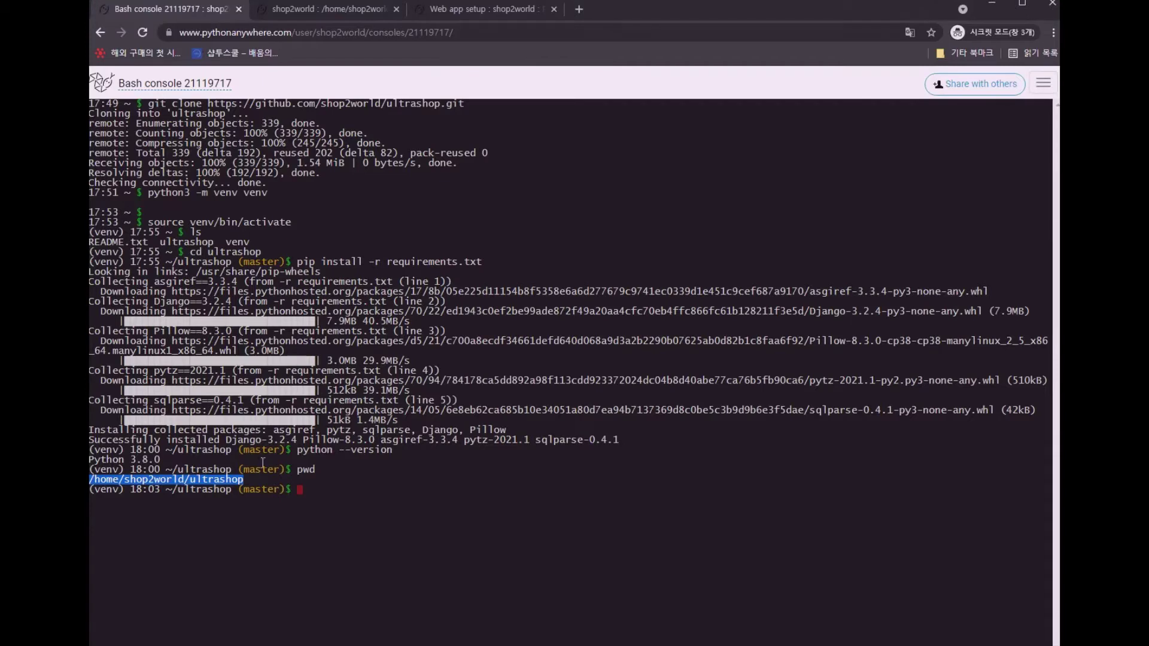
left_click(347, 489)
type("ls")
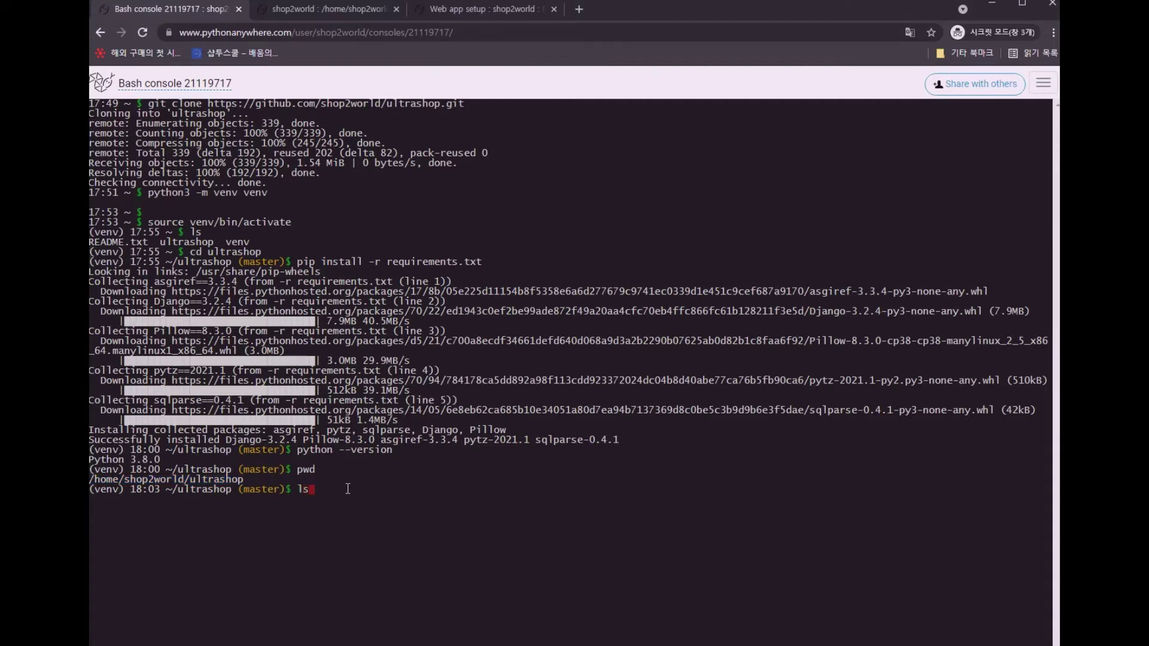
key("Return")
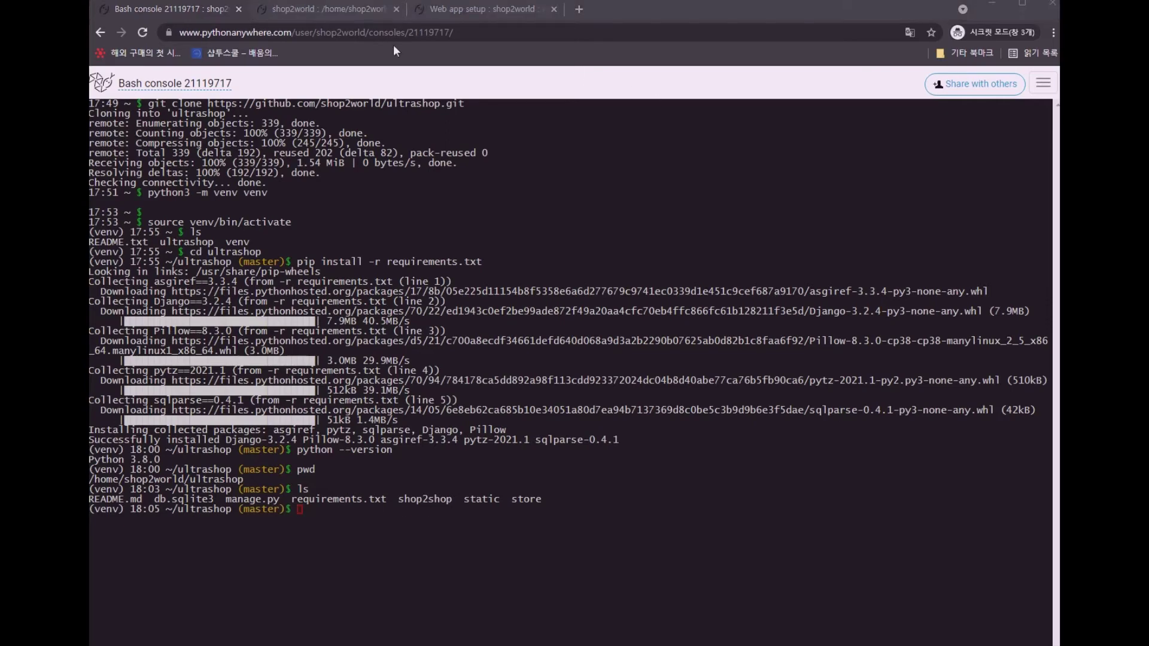
left_click(335, 9)
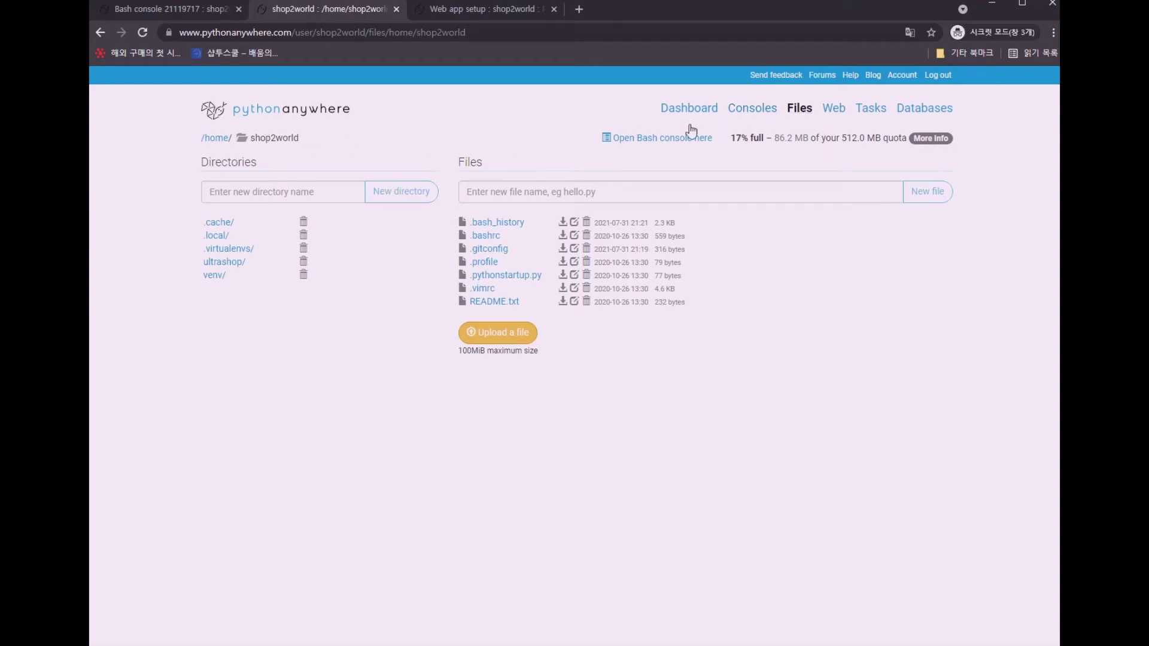
Open venv/ to confirm its bin, include and lib folders, then switch to the web app configuration
left_click_drag(254, 139, 366, 139)
left_click(339, 142)
left_click(217, 278)
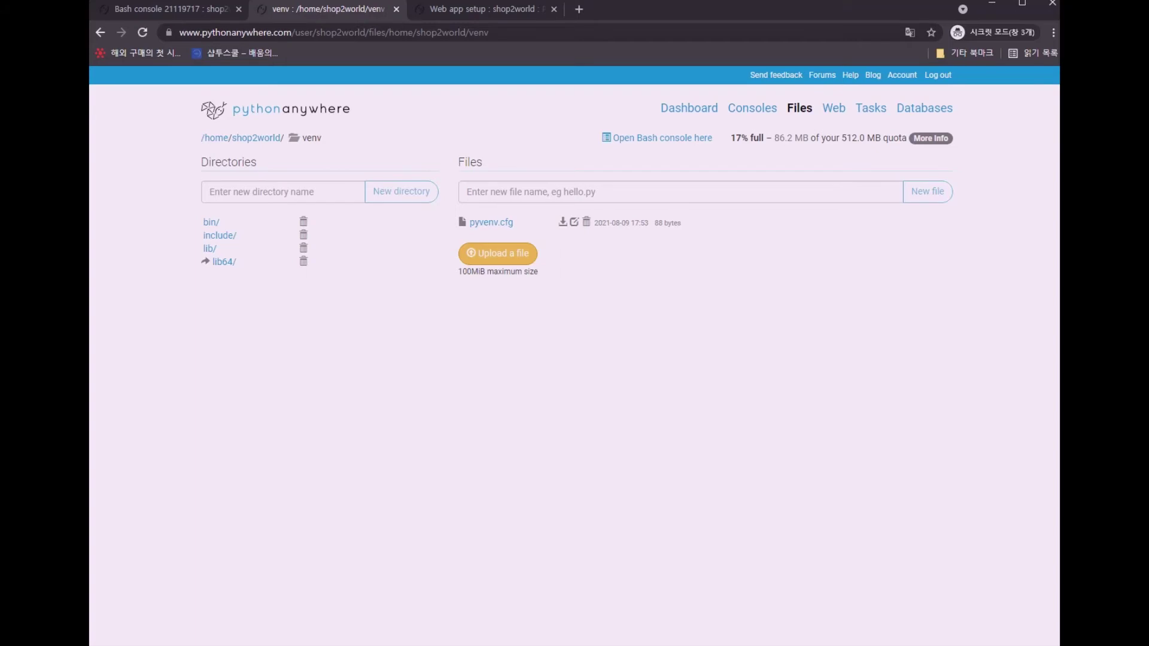
key("ctrl+Tab")
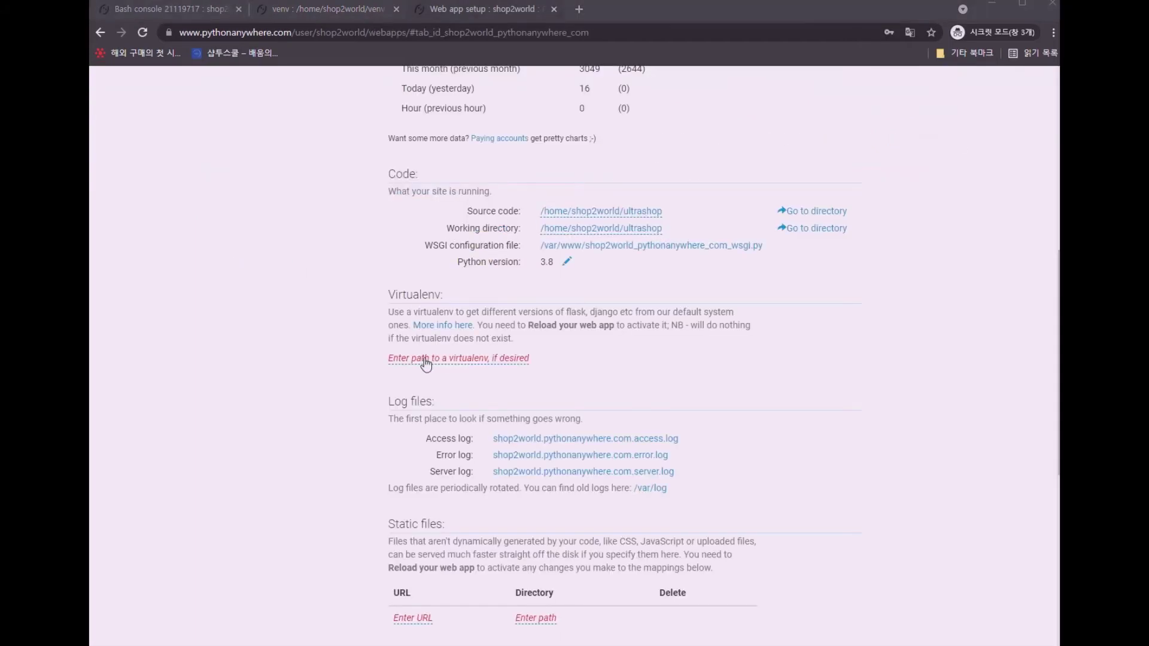
Set the web app's virtualenv path to /home/shop2world/venv
left_click(443, 359)
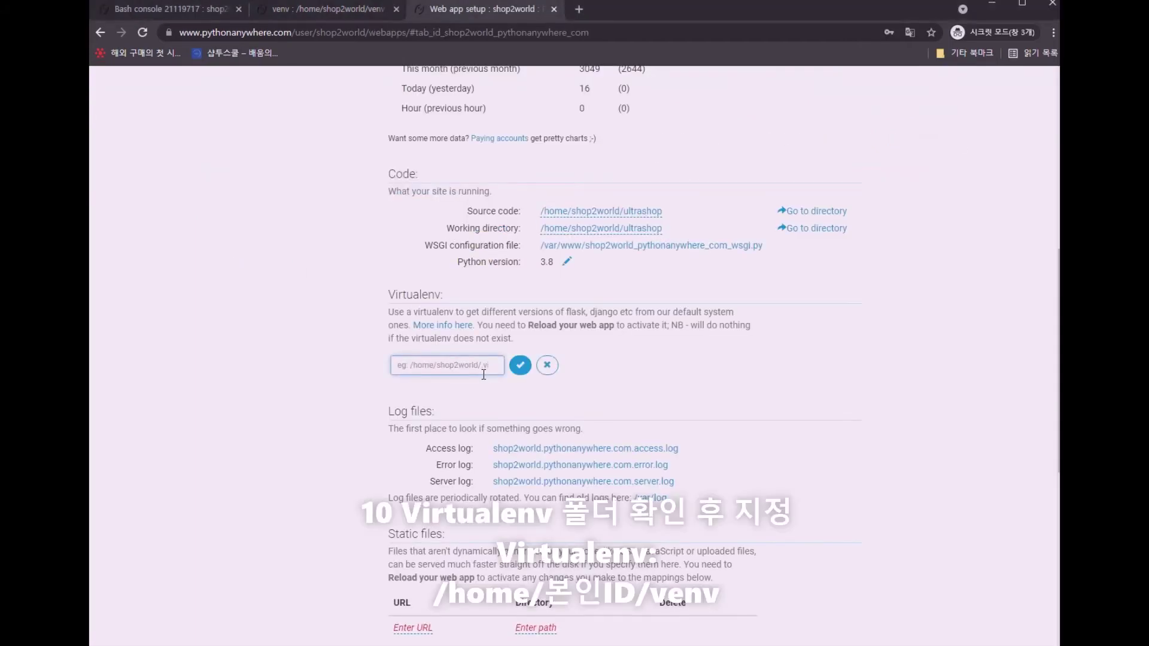
type("/home/shop2world/venv")
left_click(521, 366)
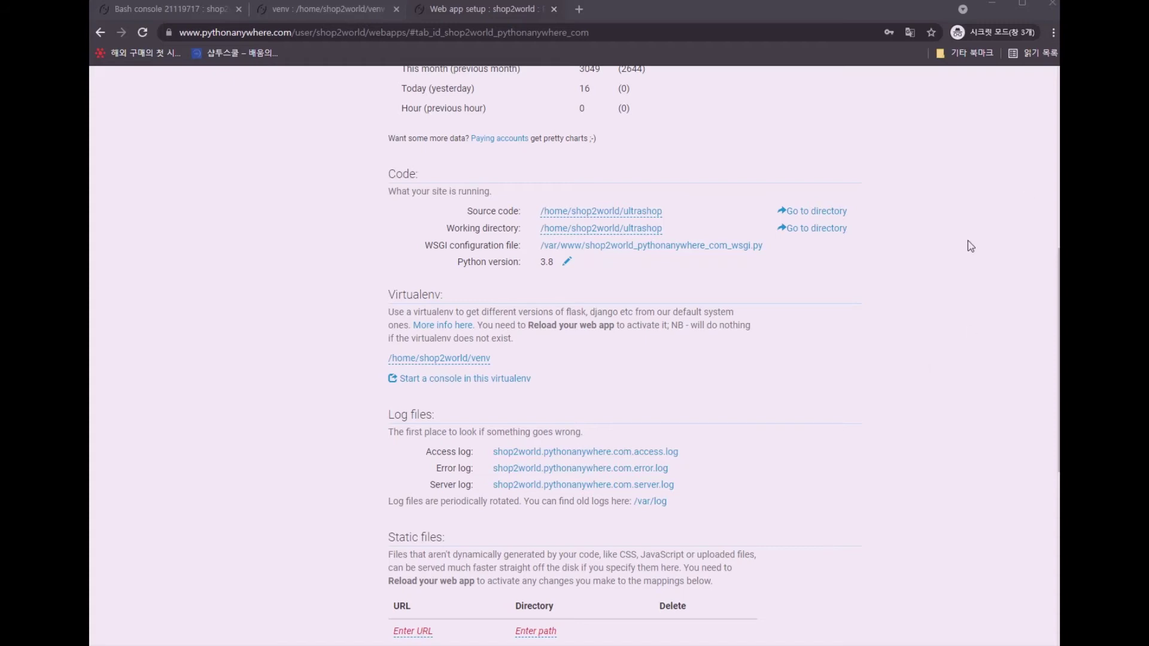
scroll(970, 244, "up", 8)
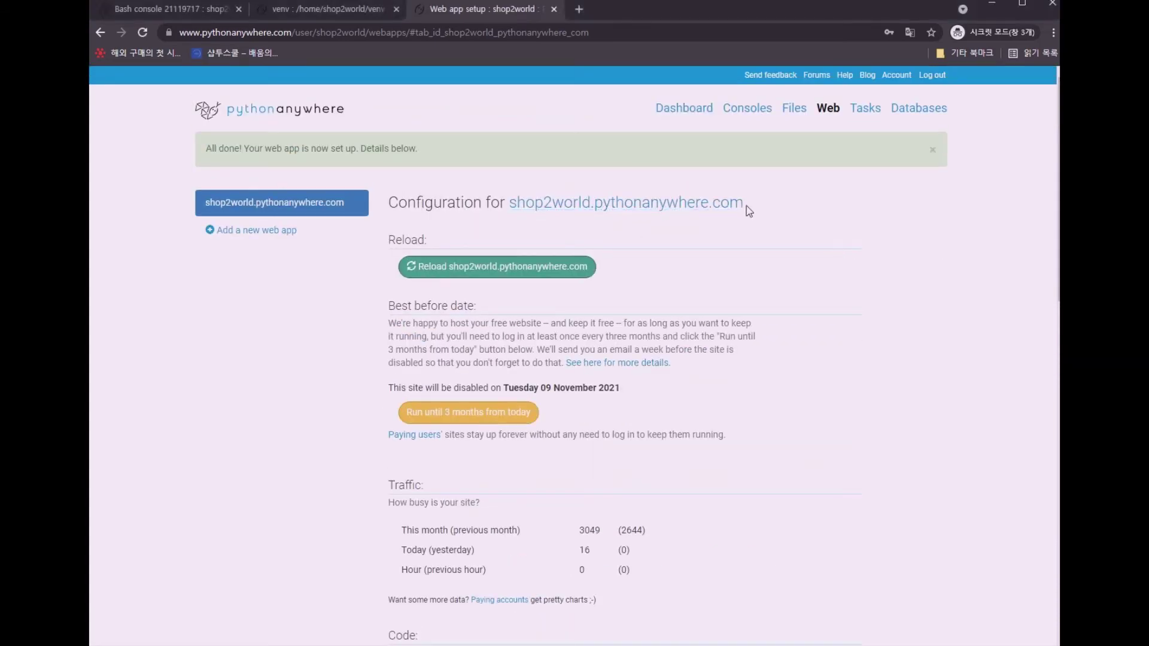
Copy the shop2world.pythonanywhere.com domain and open ultrashop/shop2shop/settings.py in the editor
left_click_drag(748, 211, 511, 203)
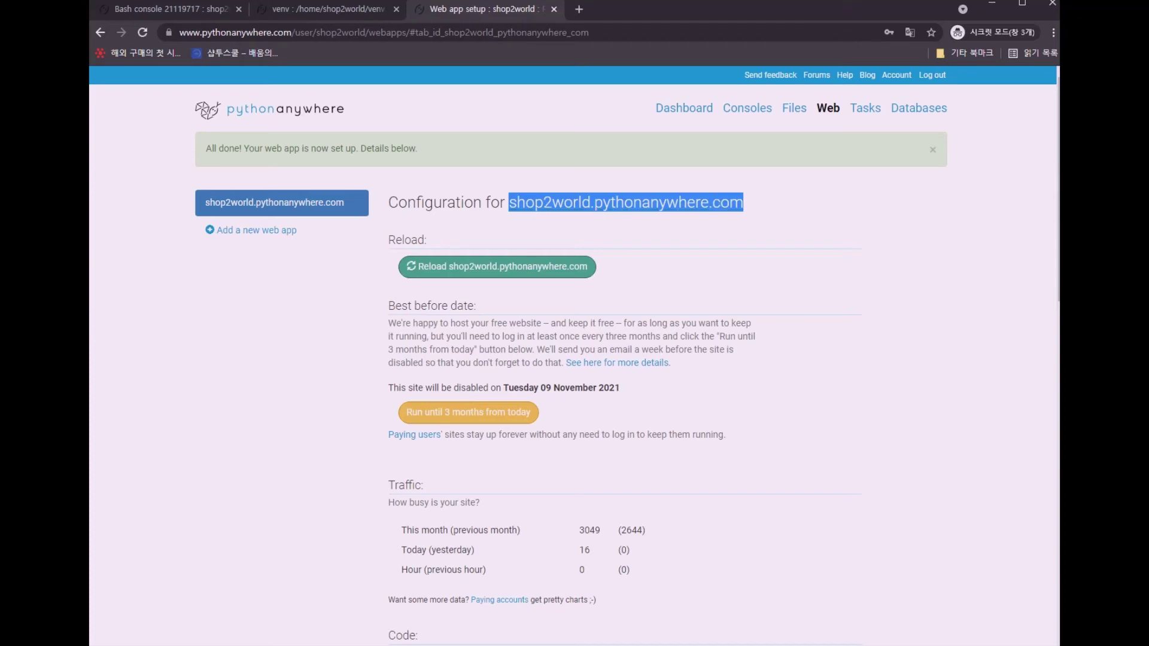
key("ctrl+shift+Tab")
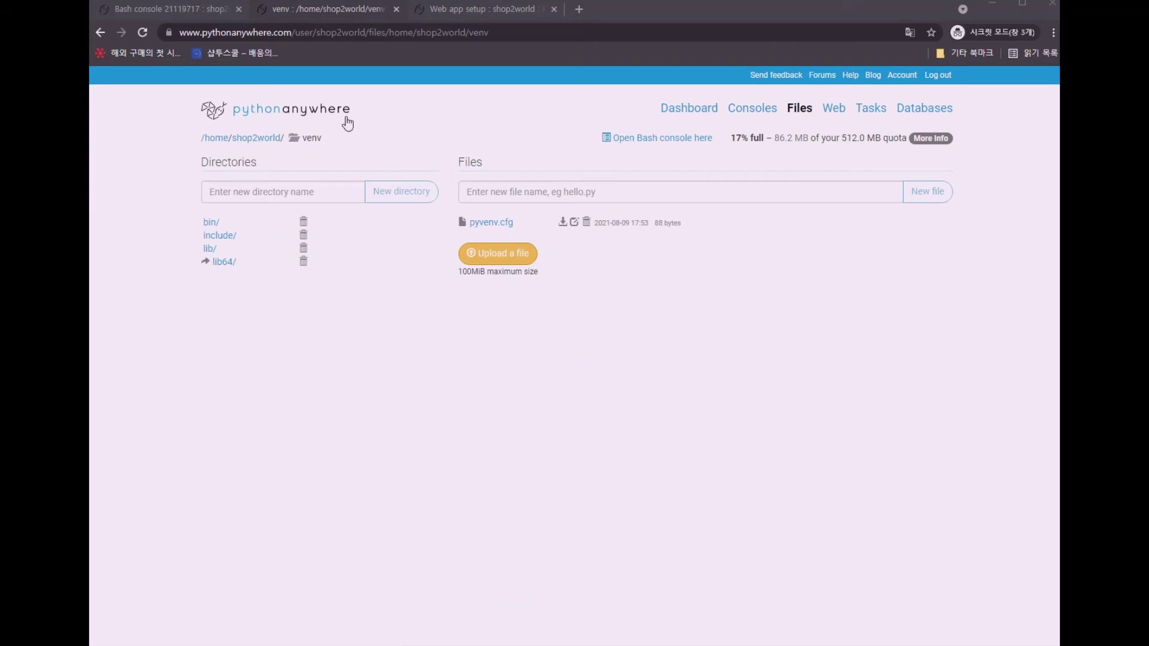
left_click(807, 114)
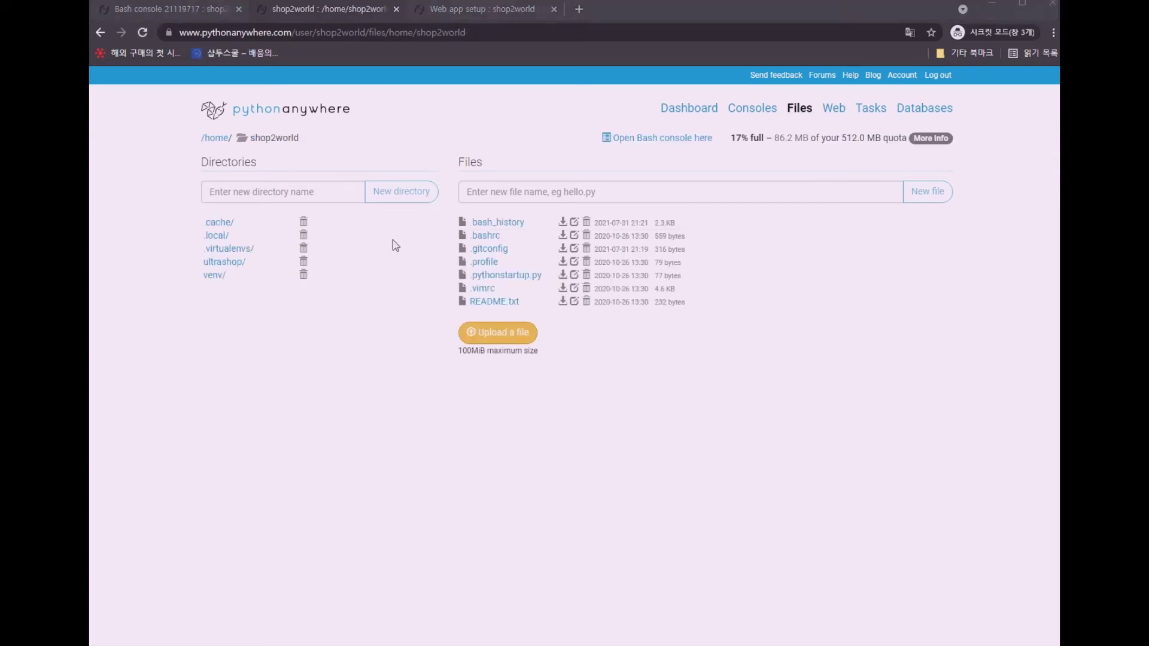
left_click(227, 262)
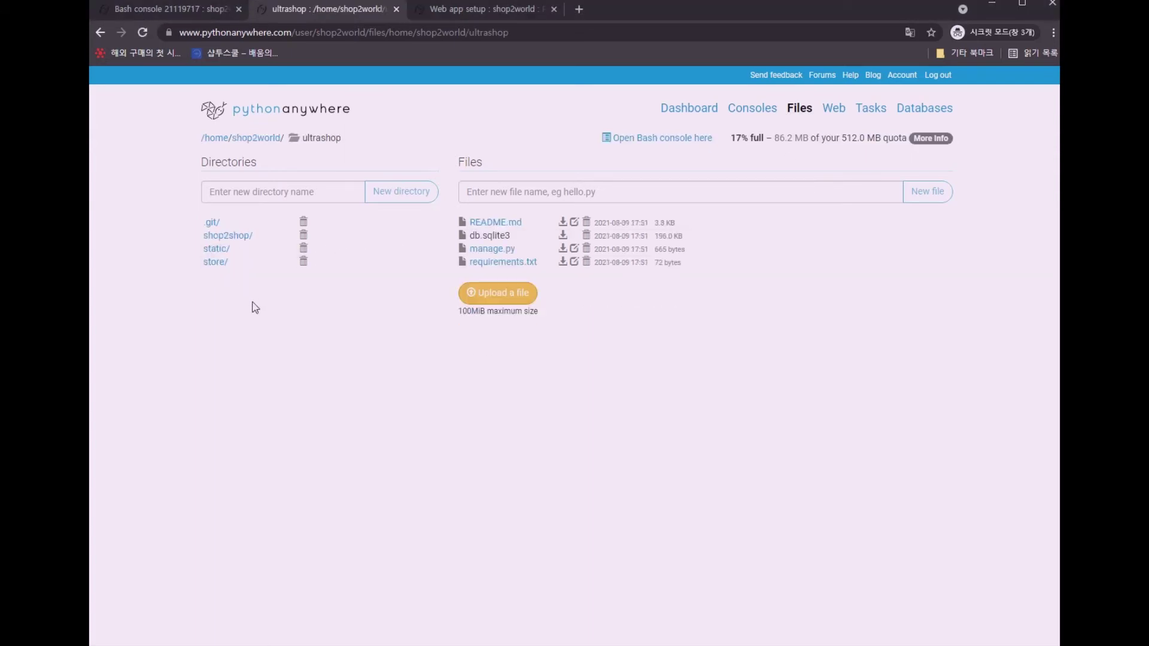
left_click(228, 237)
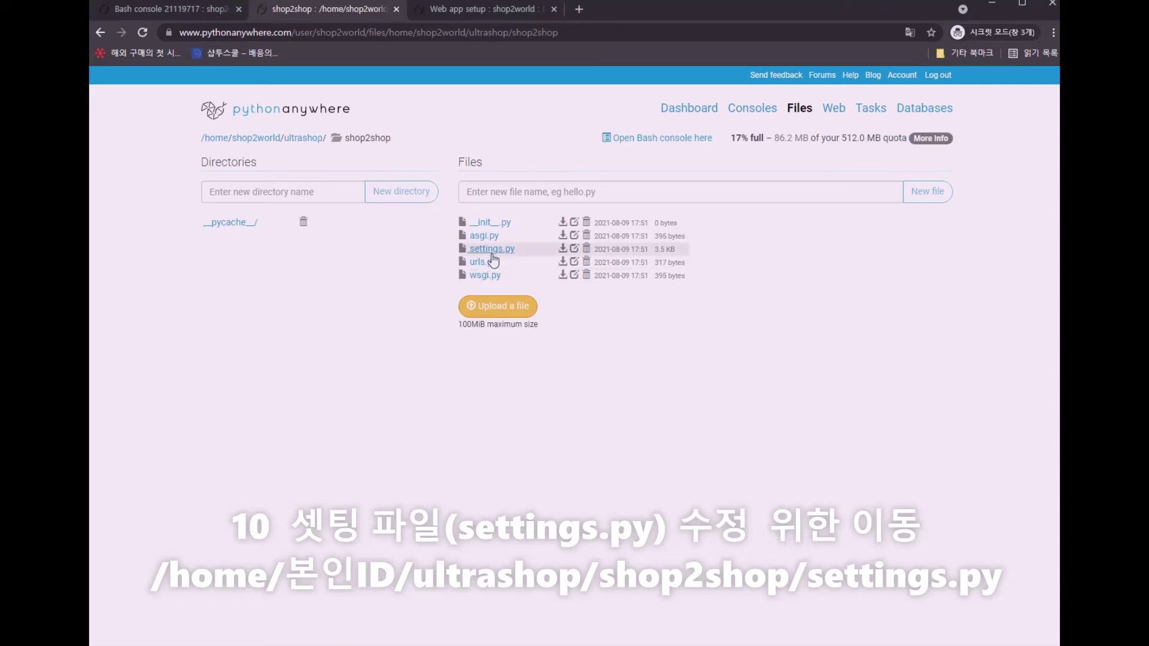
left_click(491, 254)
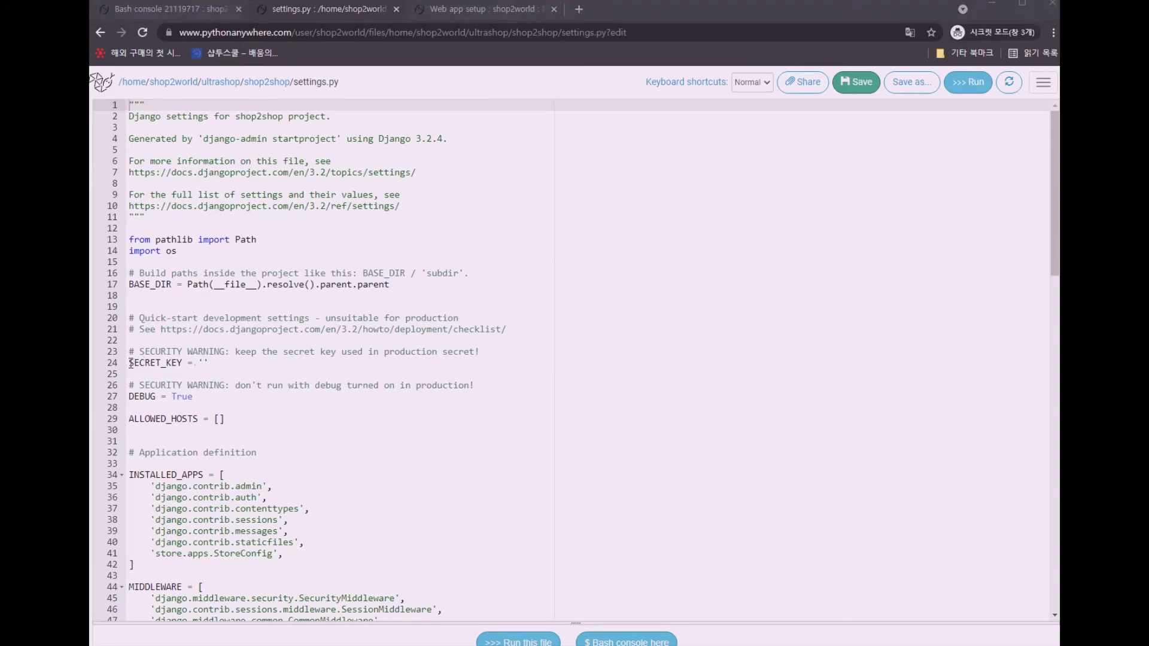
left_click(201, 363)
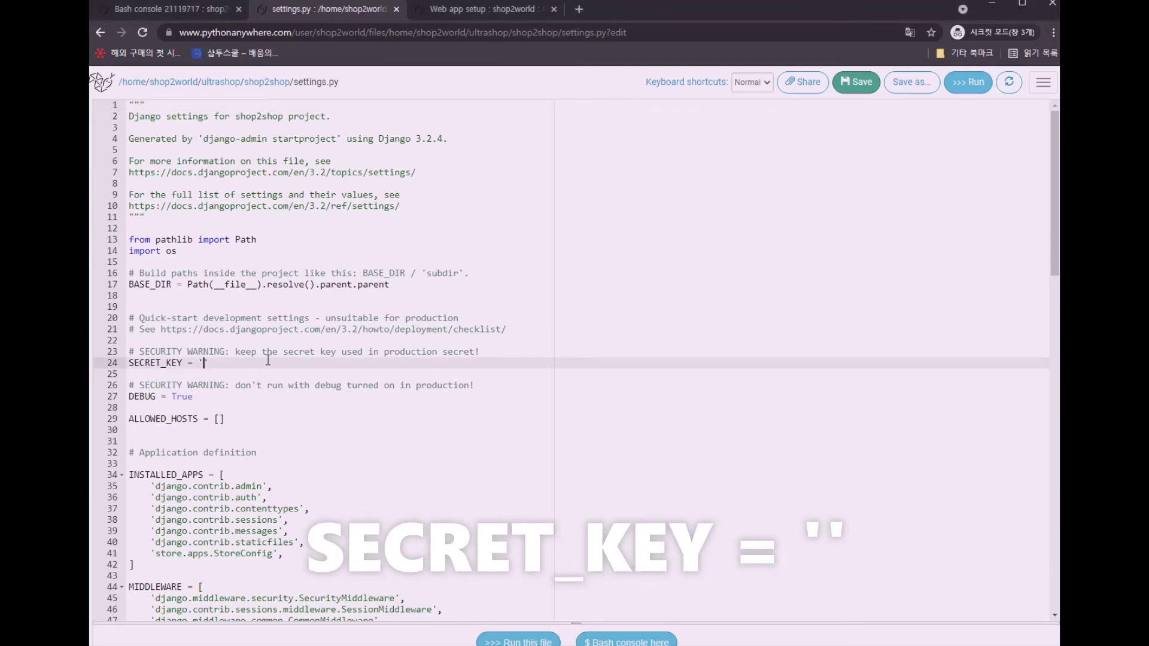
type("123")
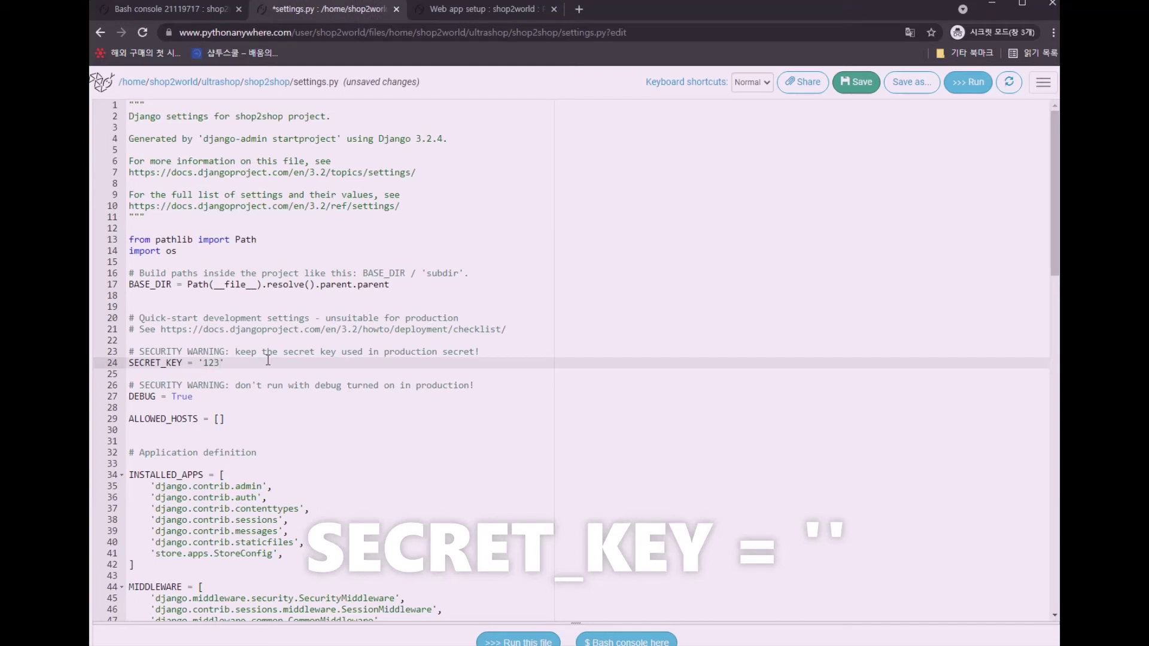
type("45678910")
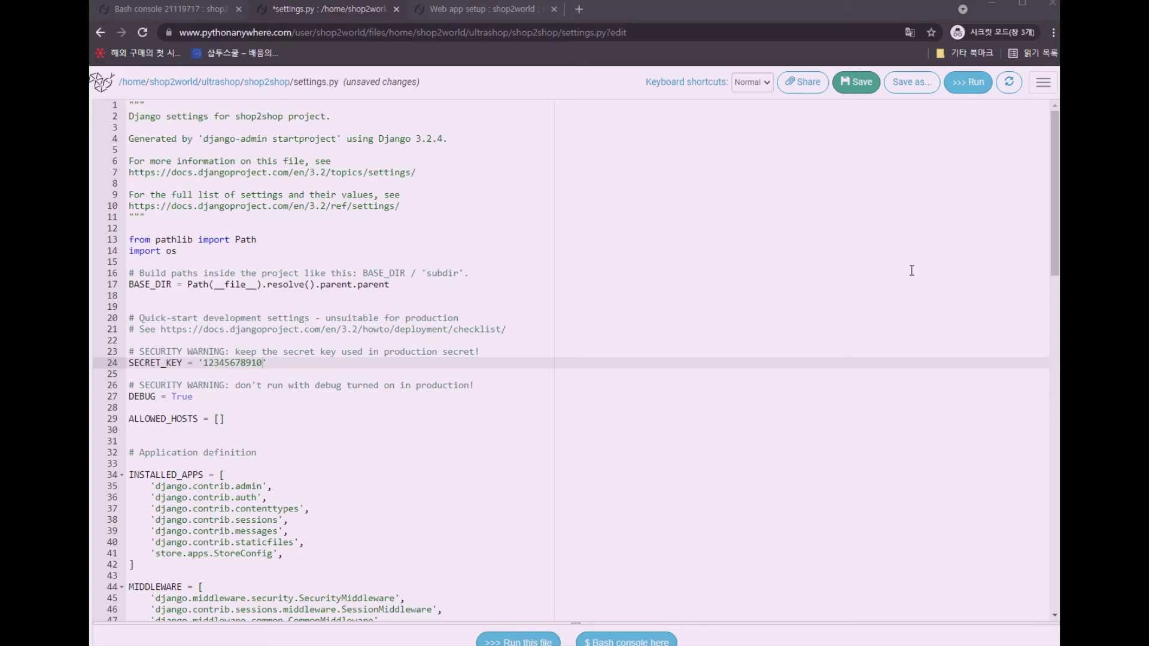
left_click(219, 419)
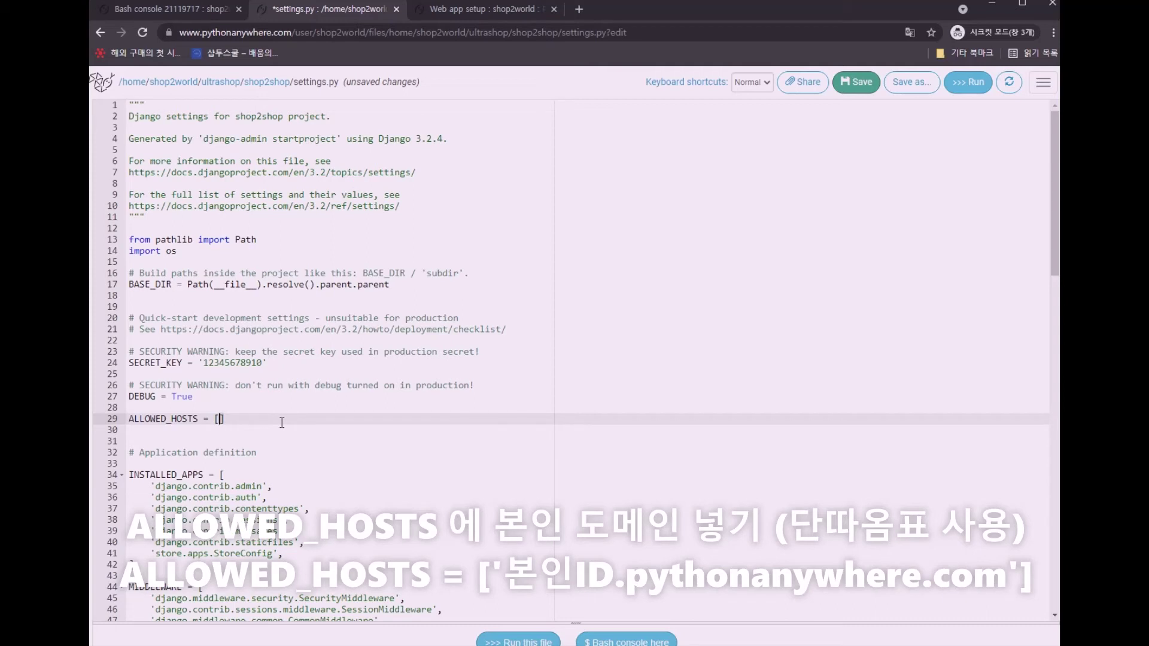
type("'shop2world.pythonanywhere.com'")
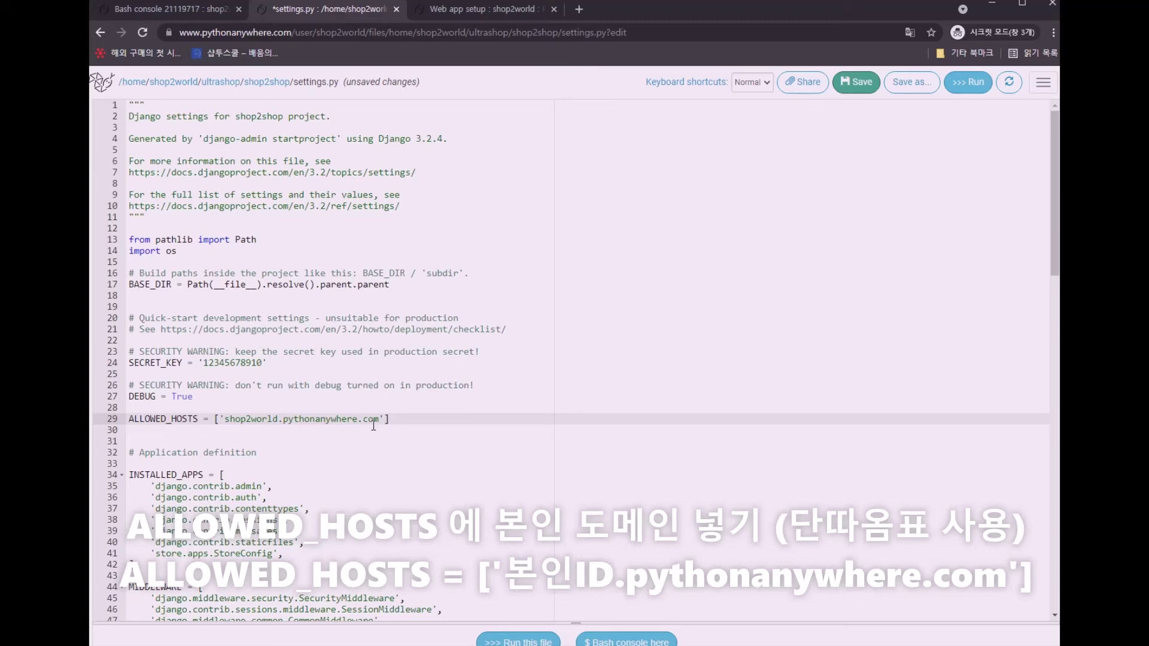
left_click_drag(224, 421, 269, 422)
left_click(217, 420)
left_click(854, 84)
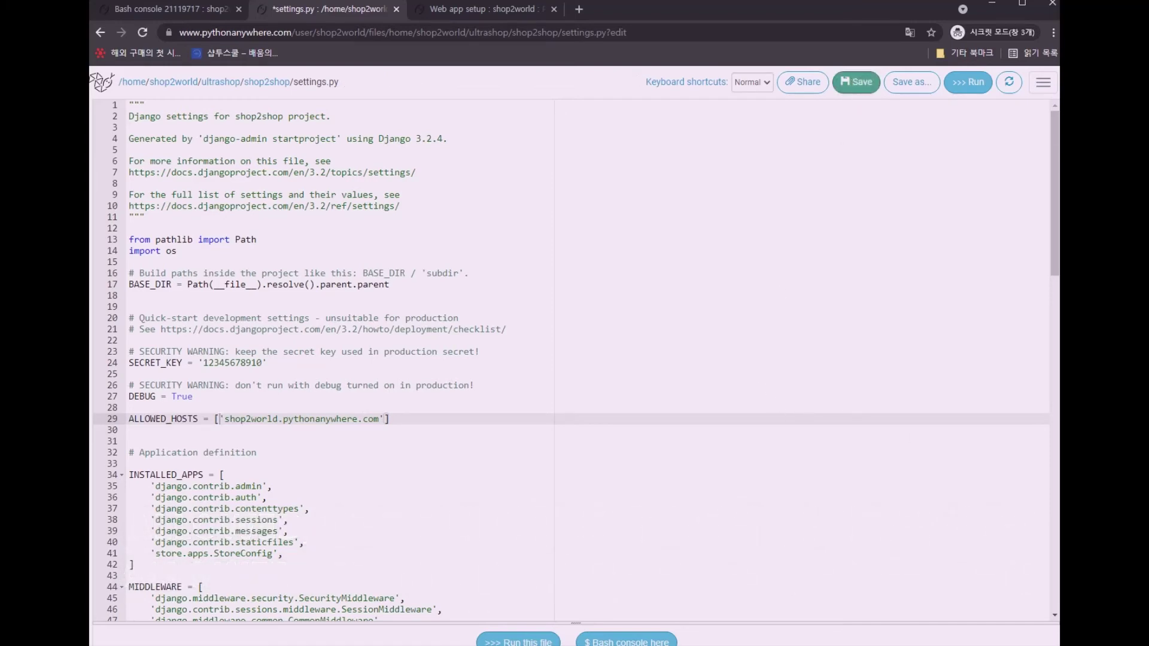
left_click(151, 12)
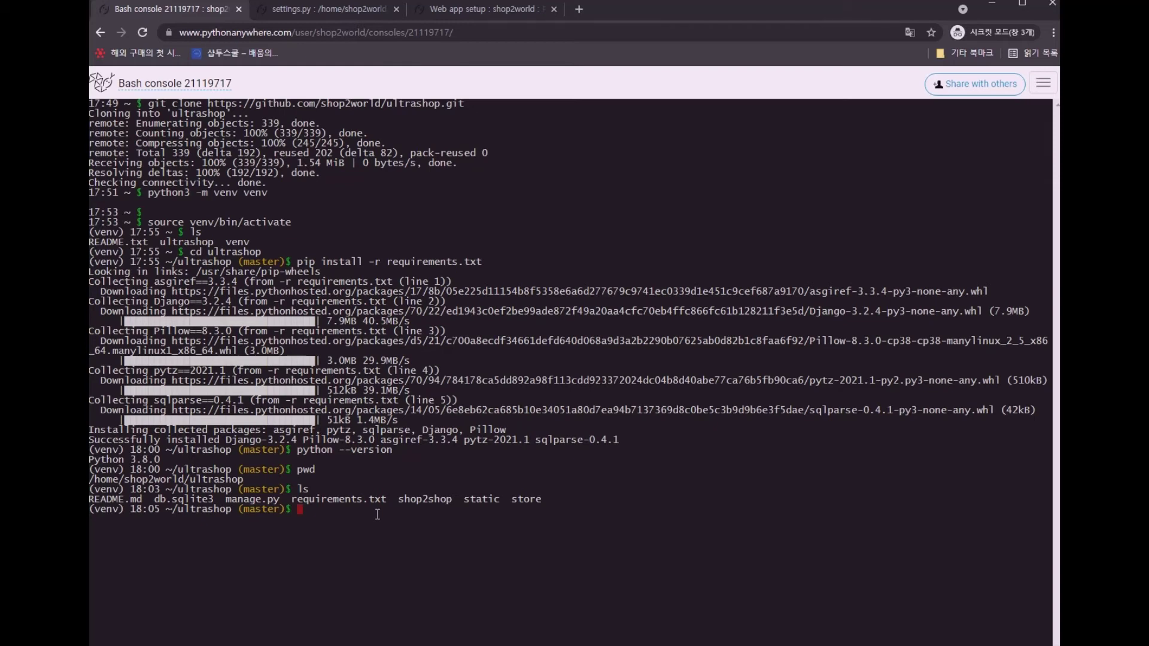
Run python manage.py collectstatic, copying 155 static files into ~/ultrashop/staticfiles
type("python manage.py collectstatic")
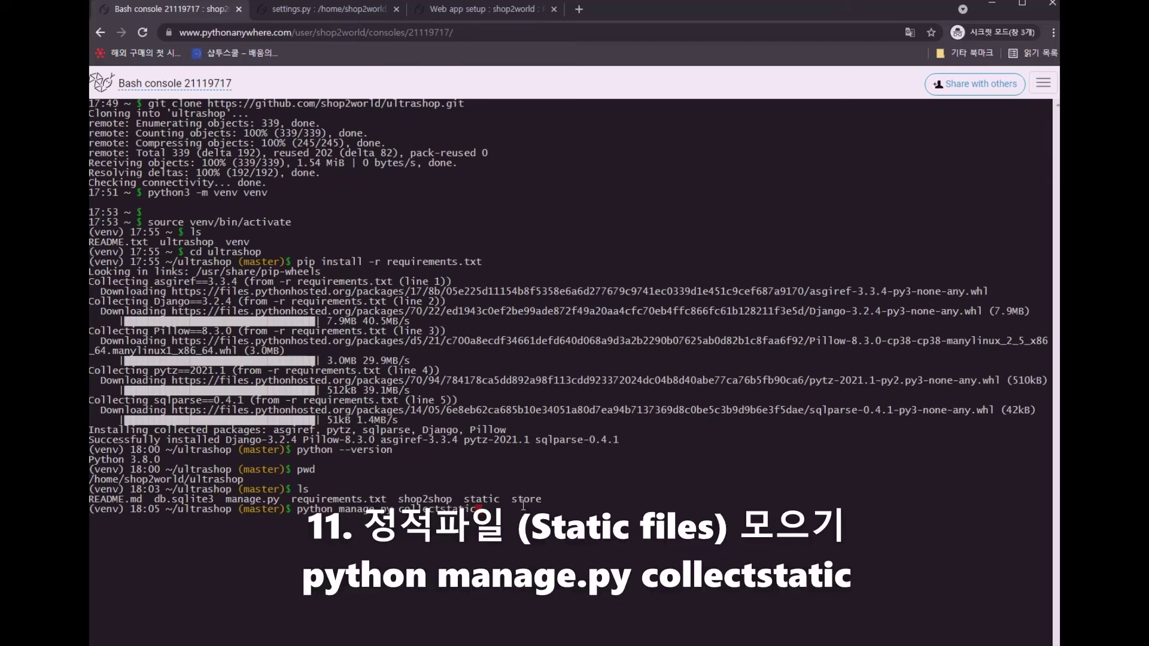
key("Return")
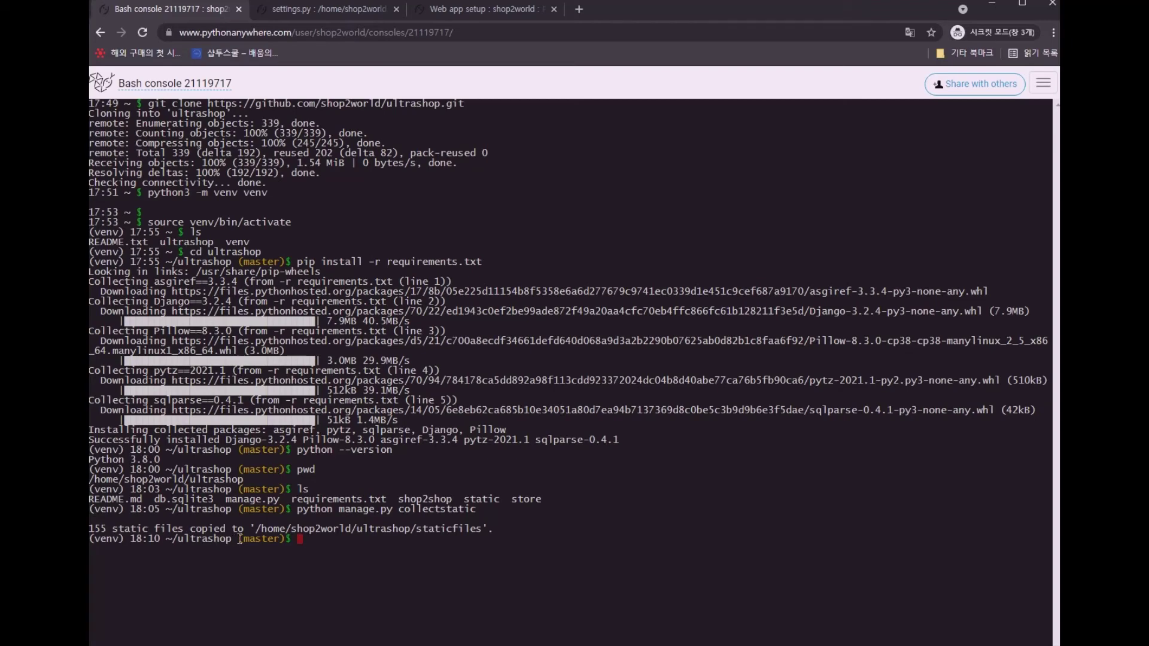
left_click_drag(254, 528, 480, 530)
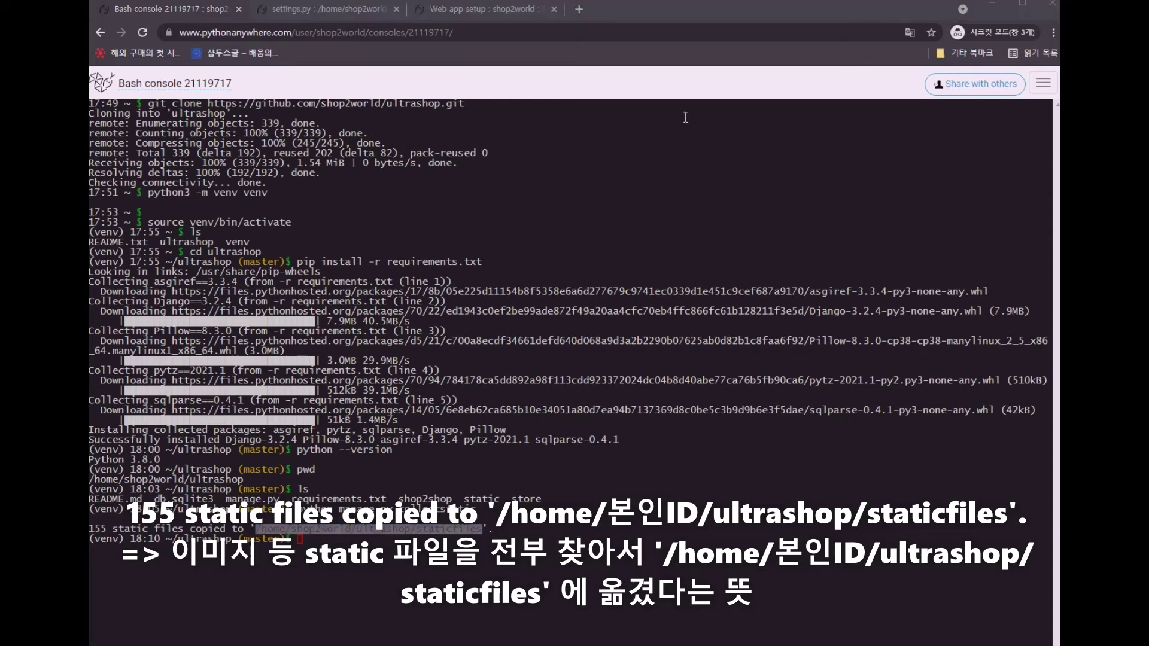
Add a Static files mapping from /static/ to /home/shop2world/ultrashop/staticfiles in the web app settings
left_click(496, 13)
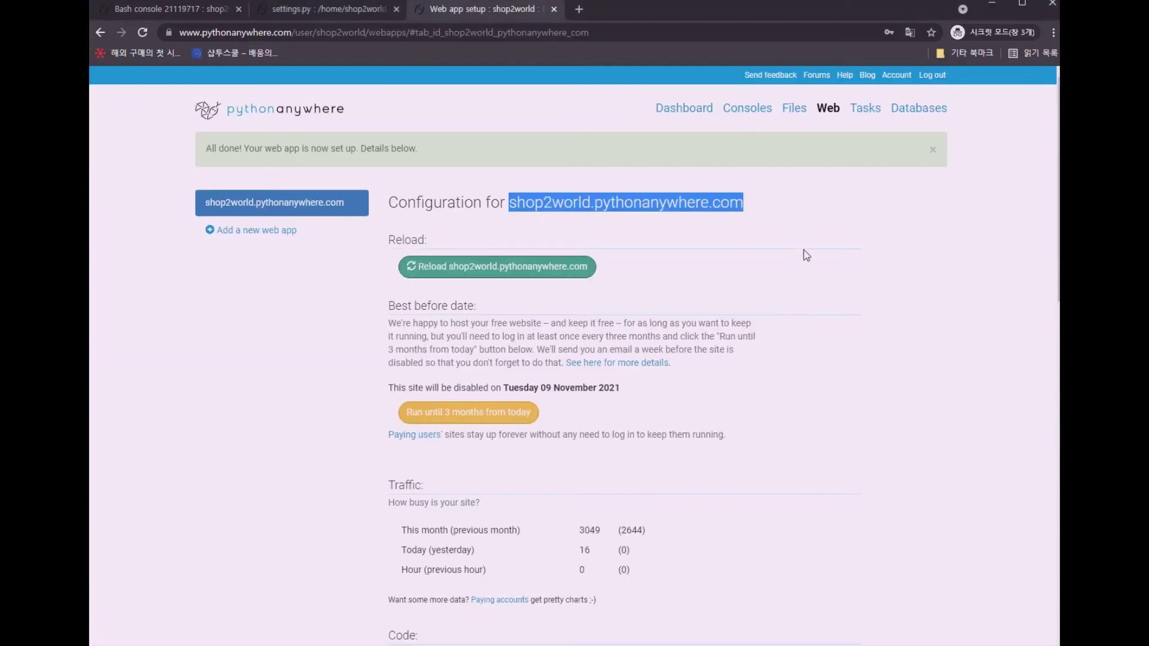
scroll(910, 309, "down", 1)
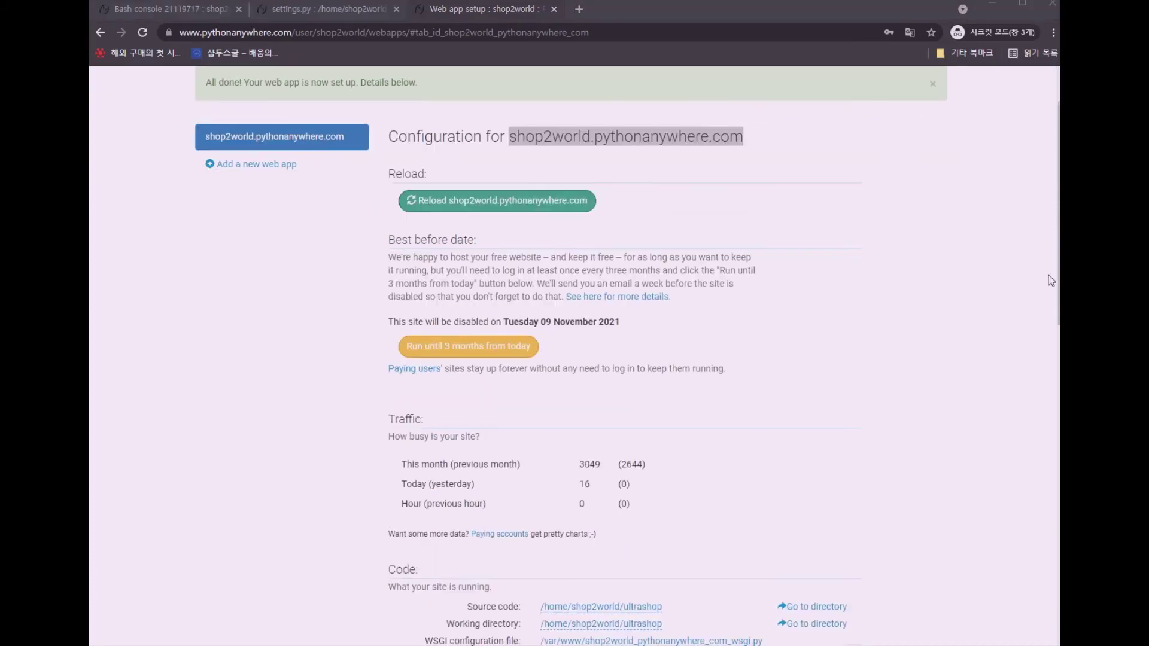
scroll(909, 308, "down", 10)
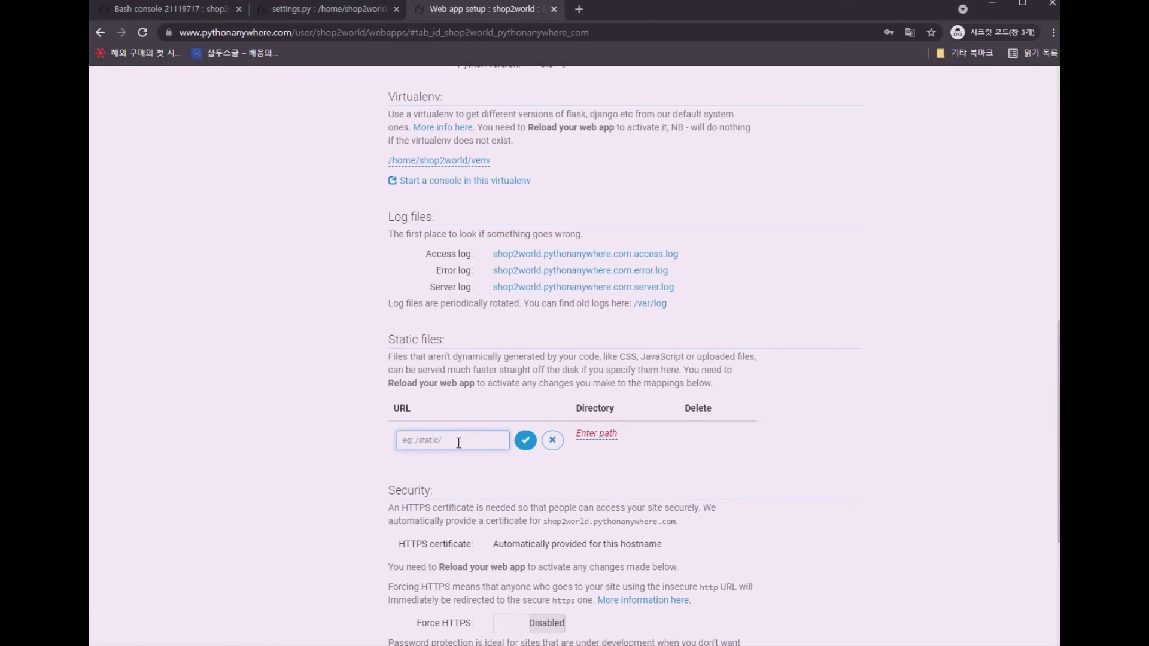
type("/static/")
left_click(514, 442)
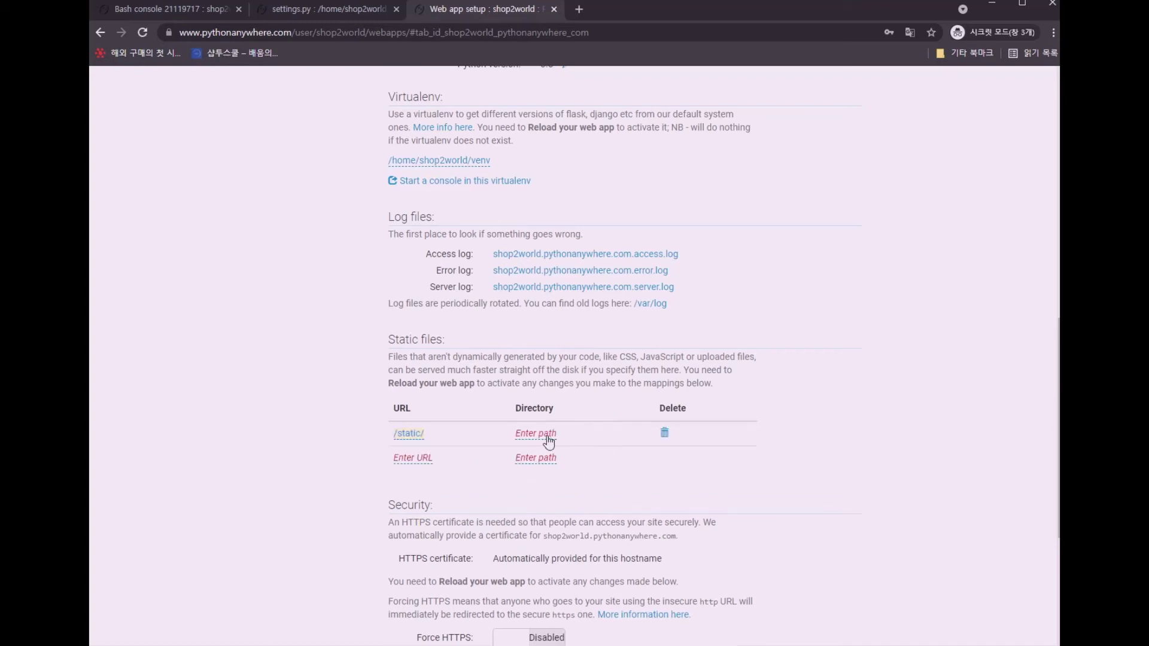
left_click(552, 439)
key("ctrl+v")
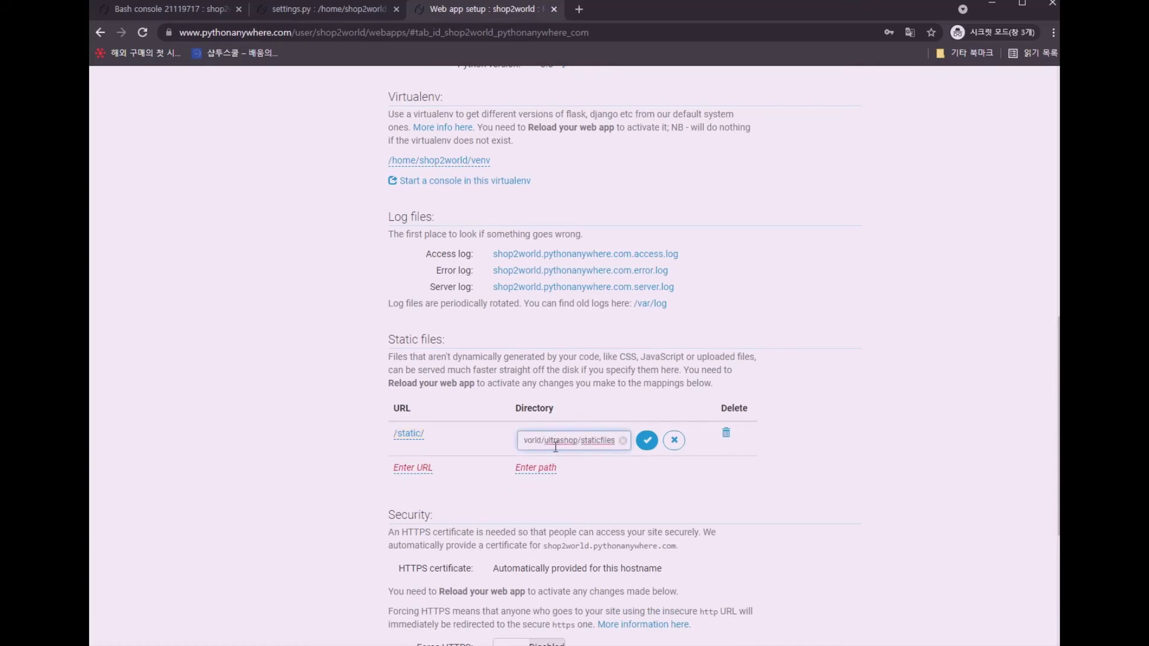
left_click(646, 440)
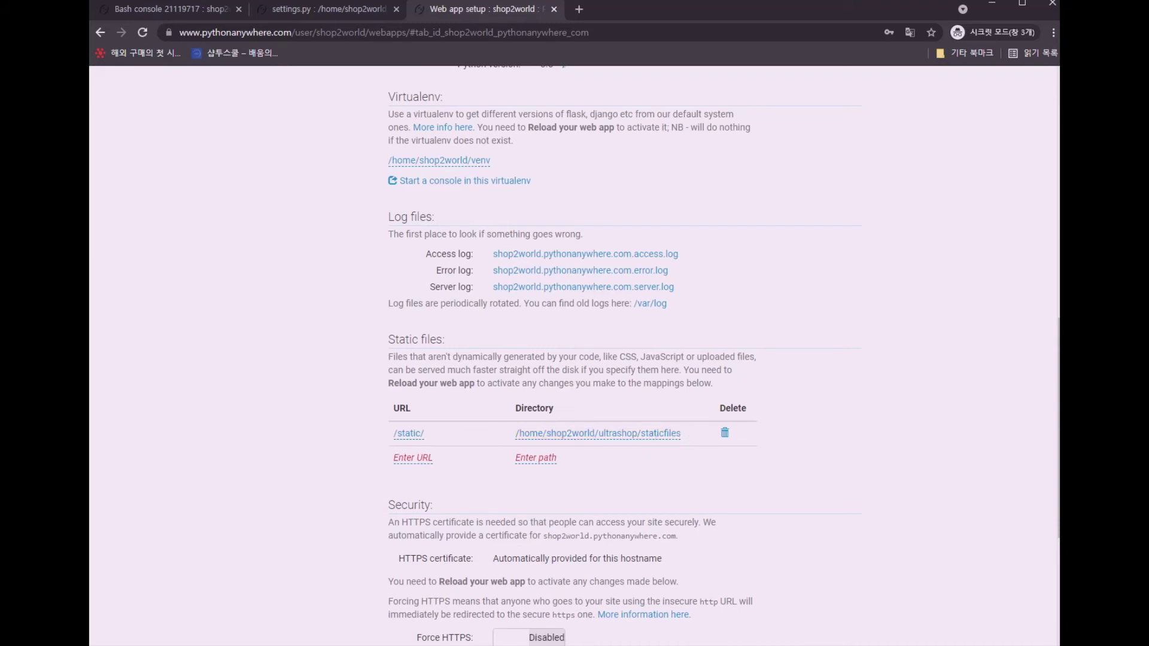
scroll(718, 200, "up", 3)
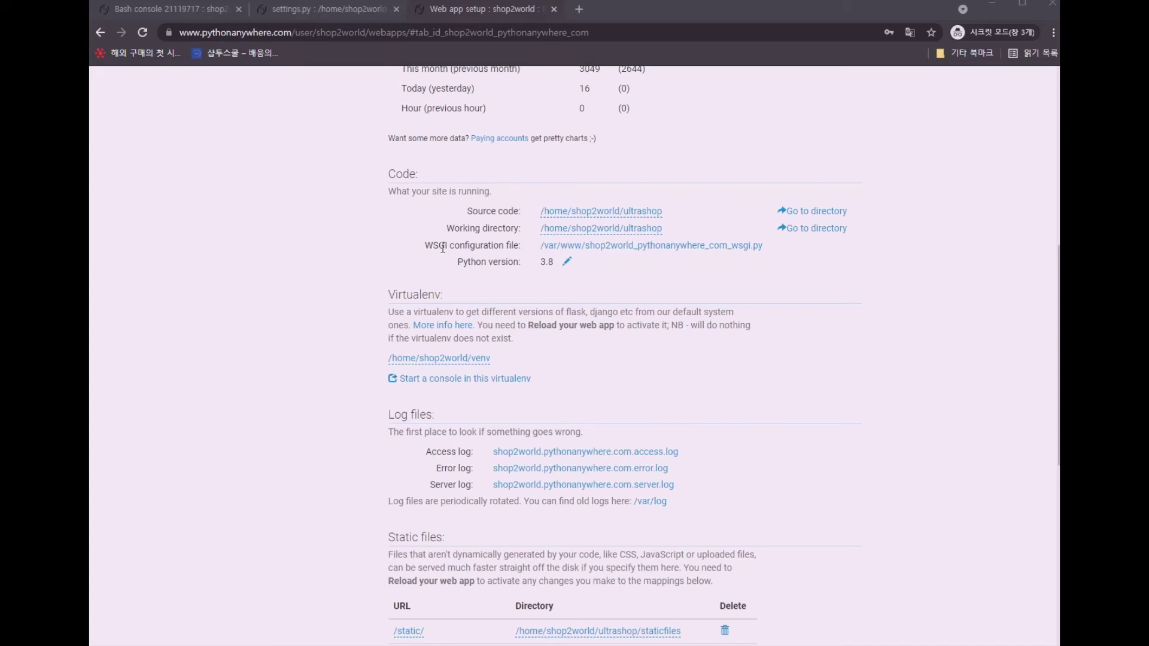
Replace the WSGI file's contents with the Django setup code using shop2shop.settings and save it
left_click_drag(422, 247, 522, 243)
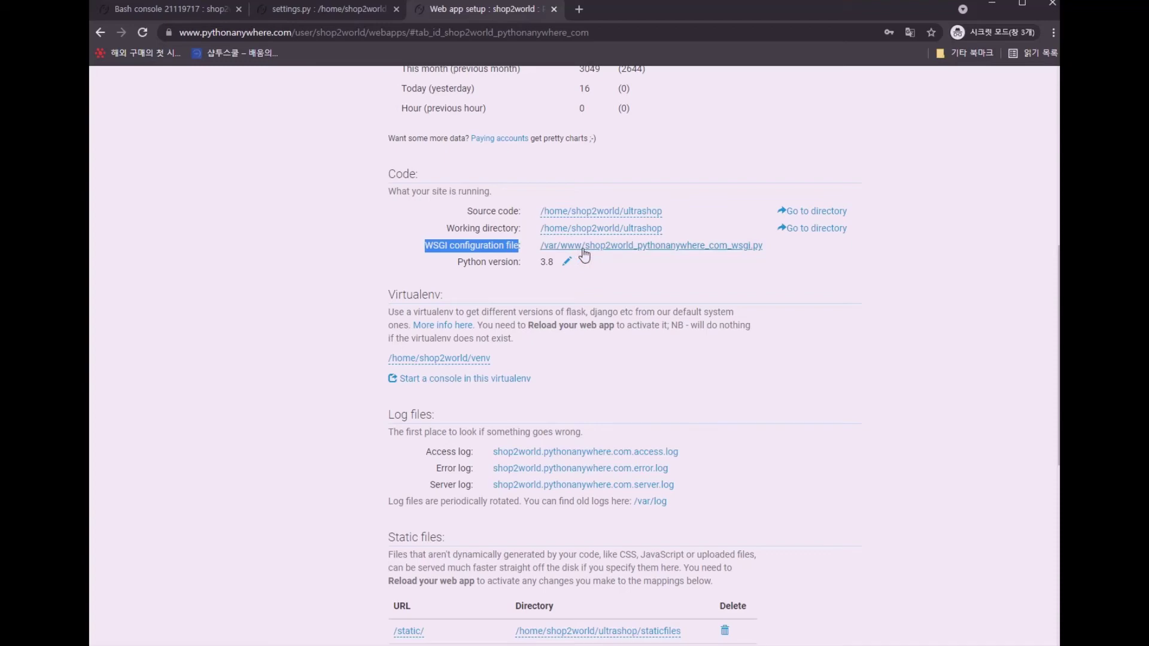
left_click(583, 248)
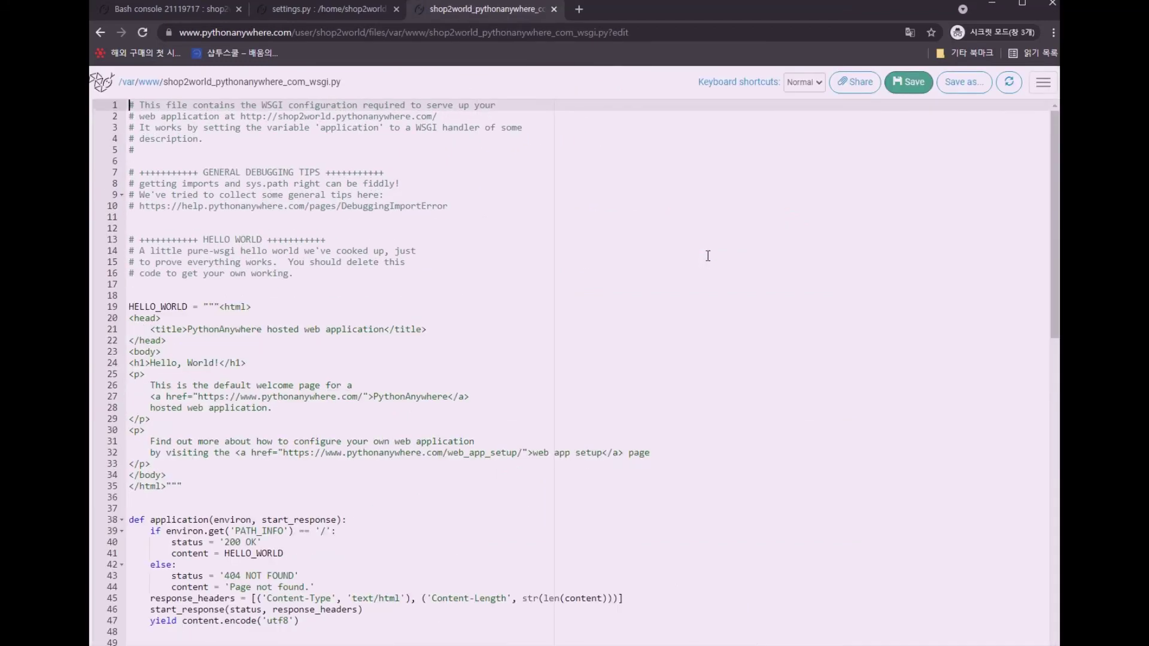
left_click(560, 249)
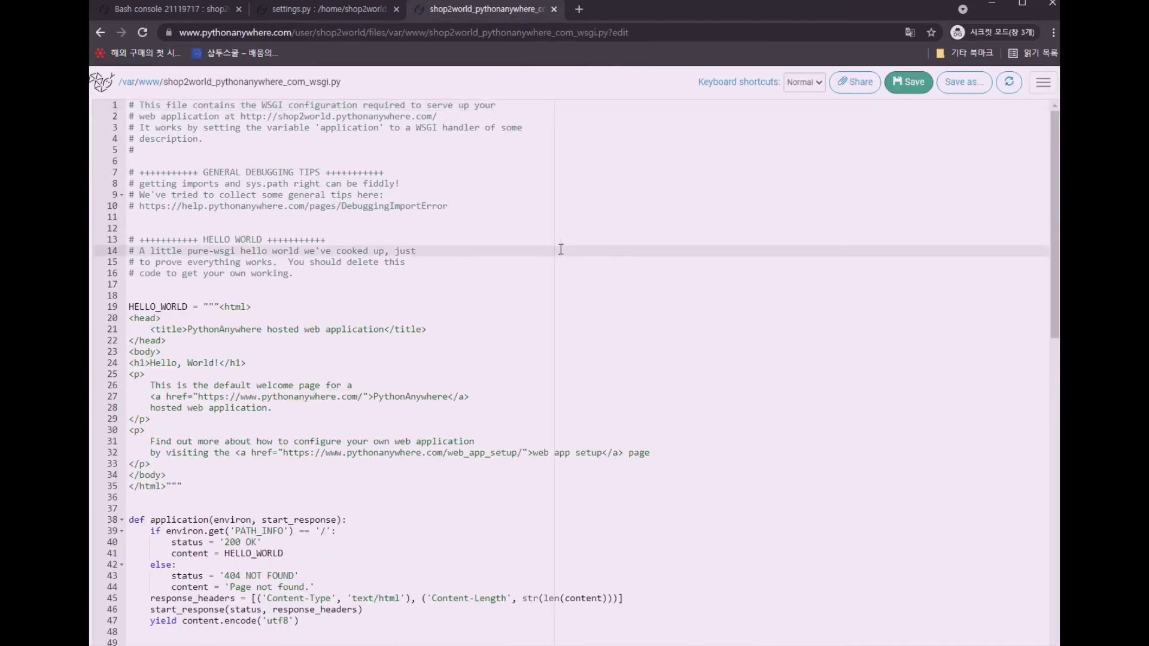
key("ctrl+a")
key("BackSpace")
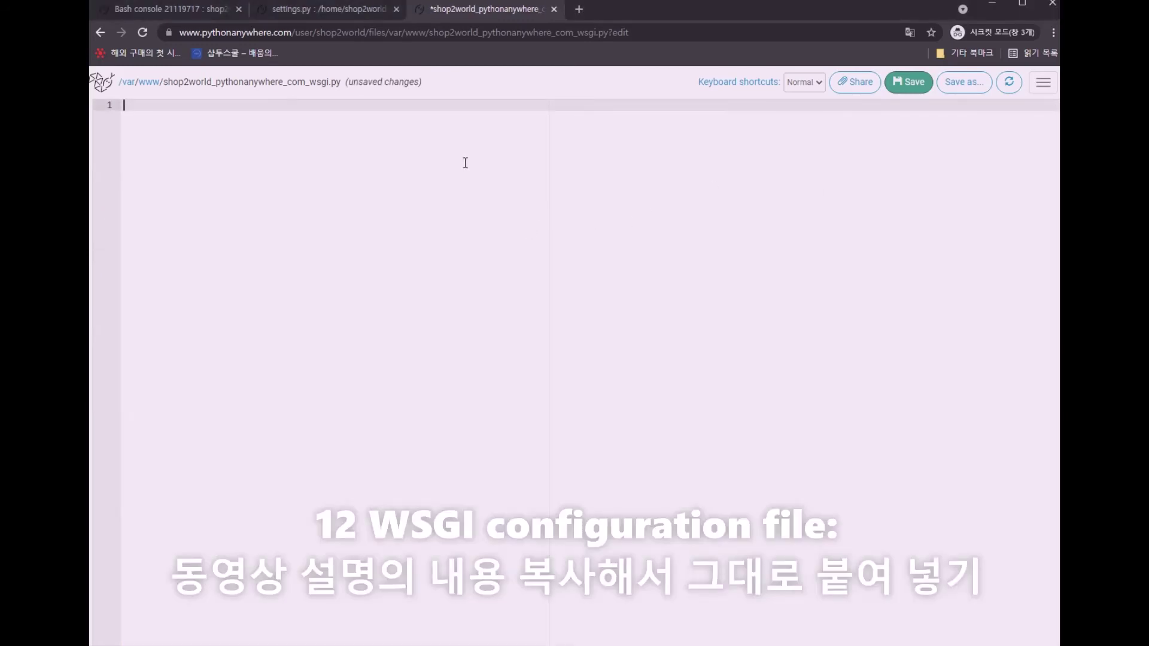
type("# +++++++++++ DJANGO +++++++++++ # To use your own Django app use code like this: import os import sys  # assuming your Django settings file is at '/home/myusername/mysite/mysite/settings.py' path = '/home/myusername/mysite' if path not in sys.path:     sys.path.insert(0, path)  os.environ['DJANGO_SETTINGS_MODULE'] = 'shop2shop.settings'  ## Uncomment the lines below depending on your Django version ###### then, for Django >=1.5: from django.core.wsgi import get_wsgi_application application = get_wsgi_application() ###### or, for older Django <=1.4 #import django.core.handlers.wsgi #application = django.core.handlers.wsgi.WSGIHandler()")
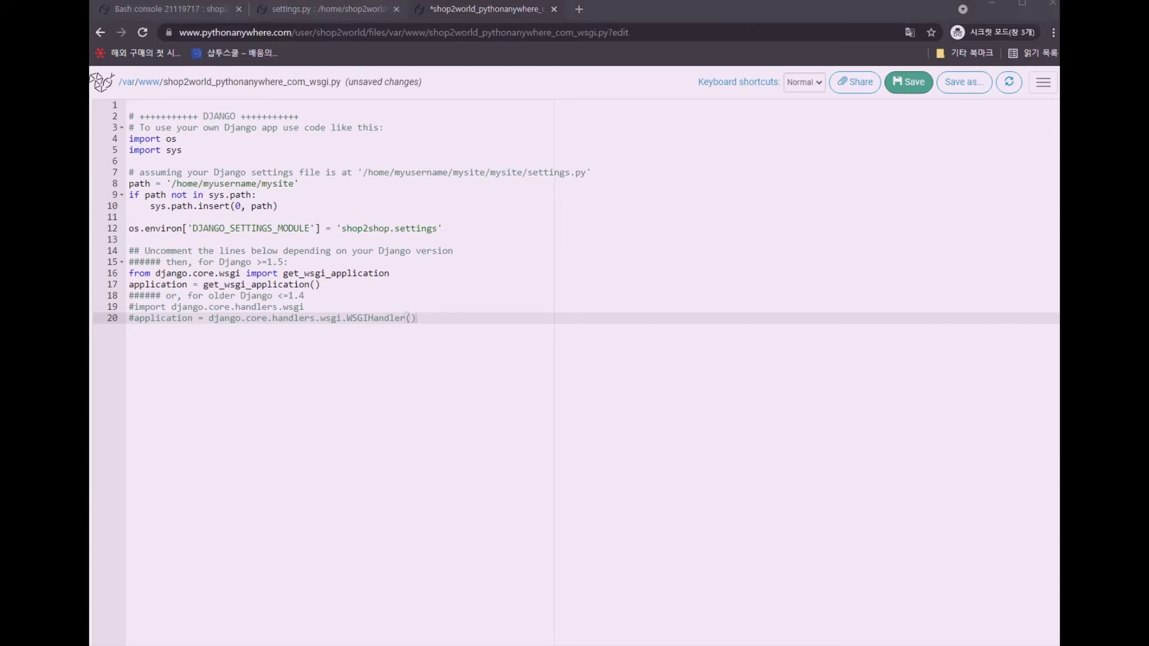
left_click(907, 83)
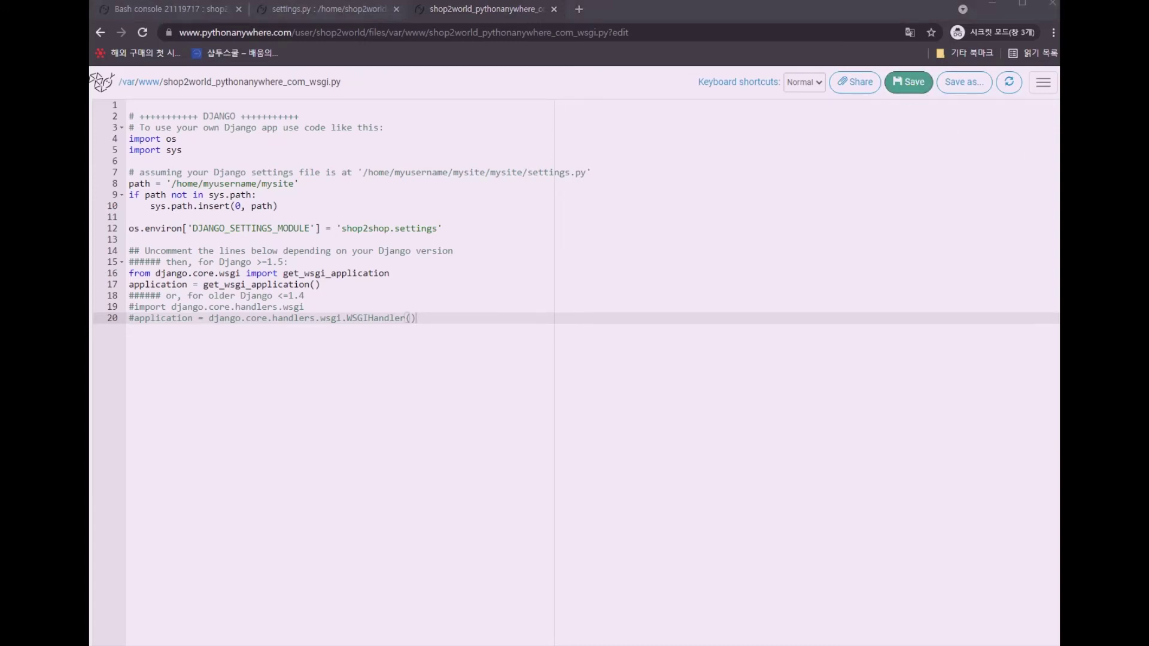
left_click(103, 86)
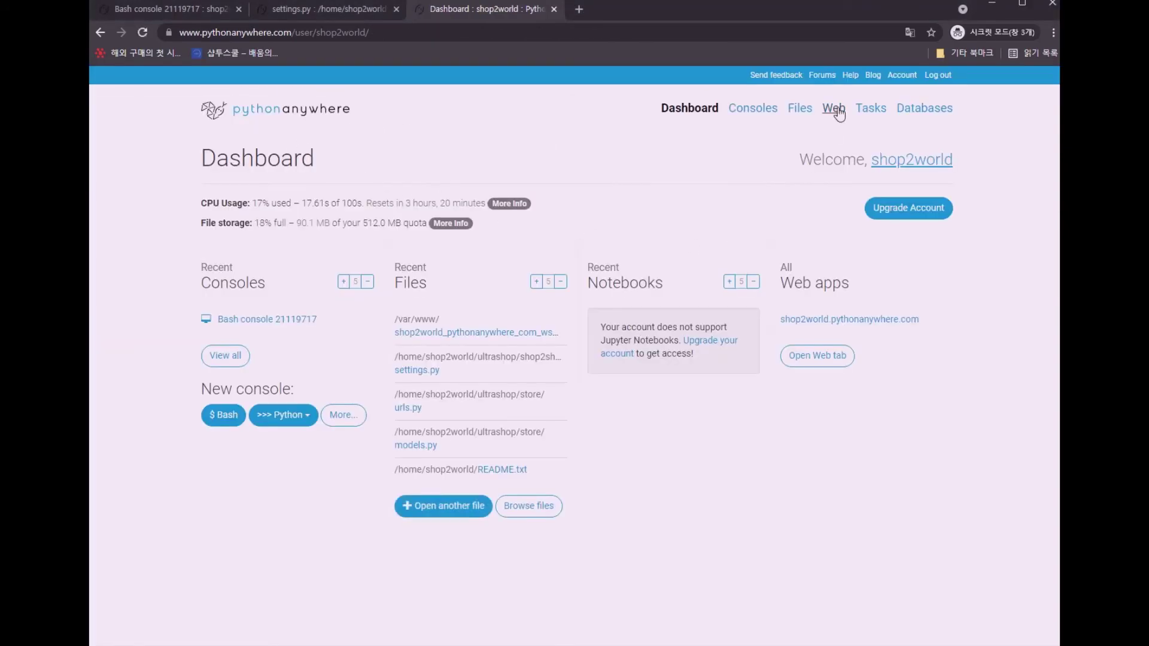
Enable Force HTTPS for the shop2world web app
left_click(838, 111)
scroll(997, 268, "down", 7)
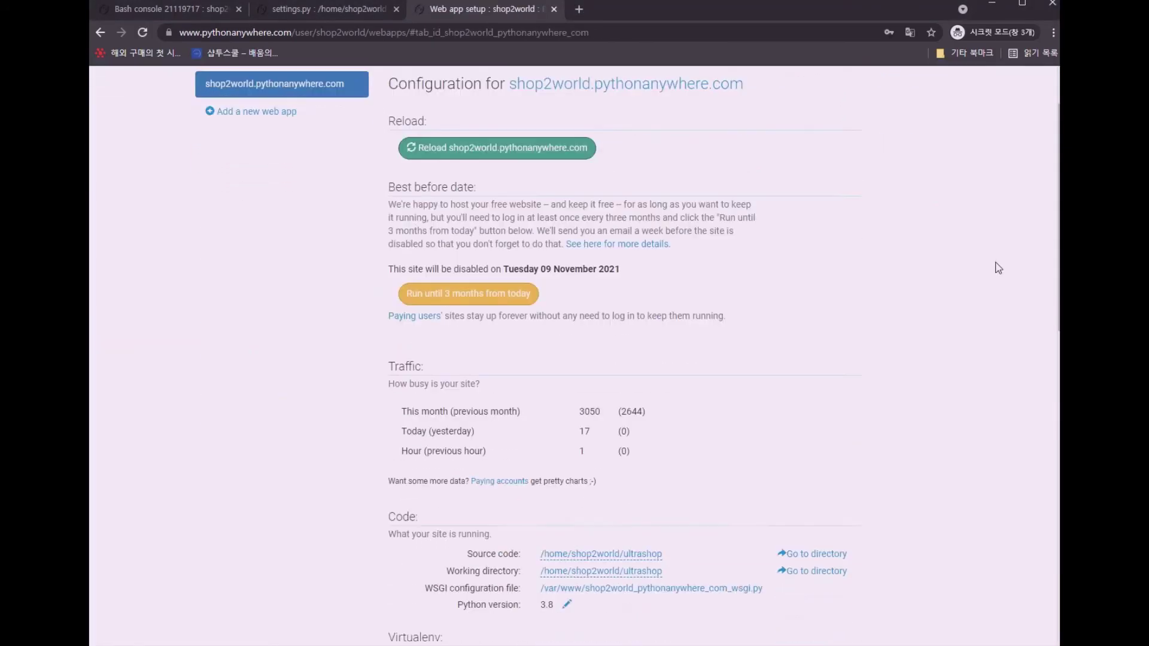
scroll(997, 268, "down", 7)
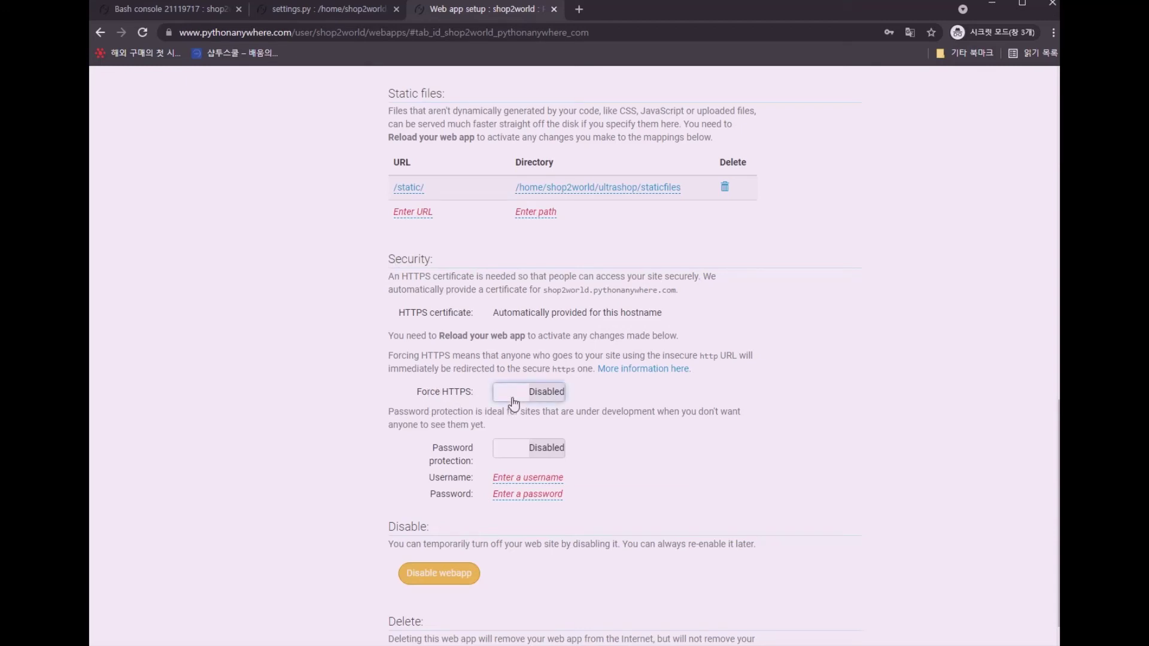
left_click(561, 397)
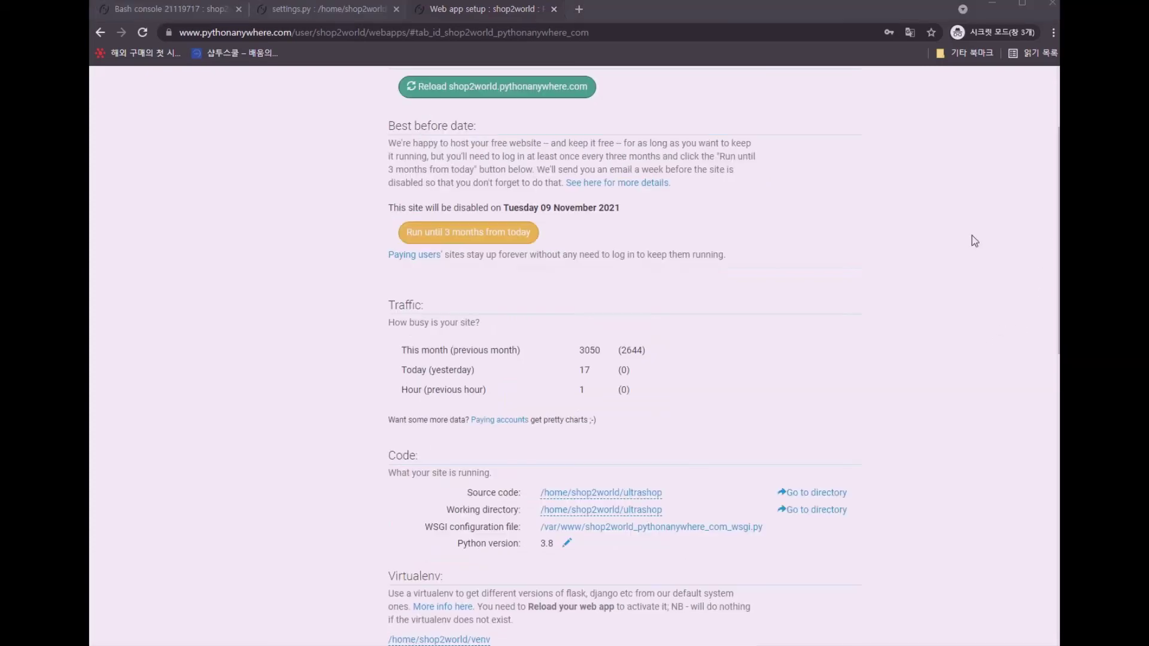
Reload the web app and open shop2world.pythonanywhere.com in a new tab
scroll(670, 161, "up", 3)
left_click(530, 218)
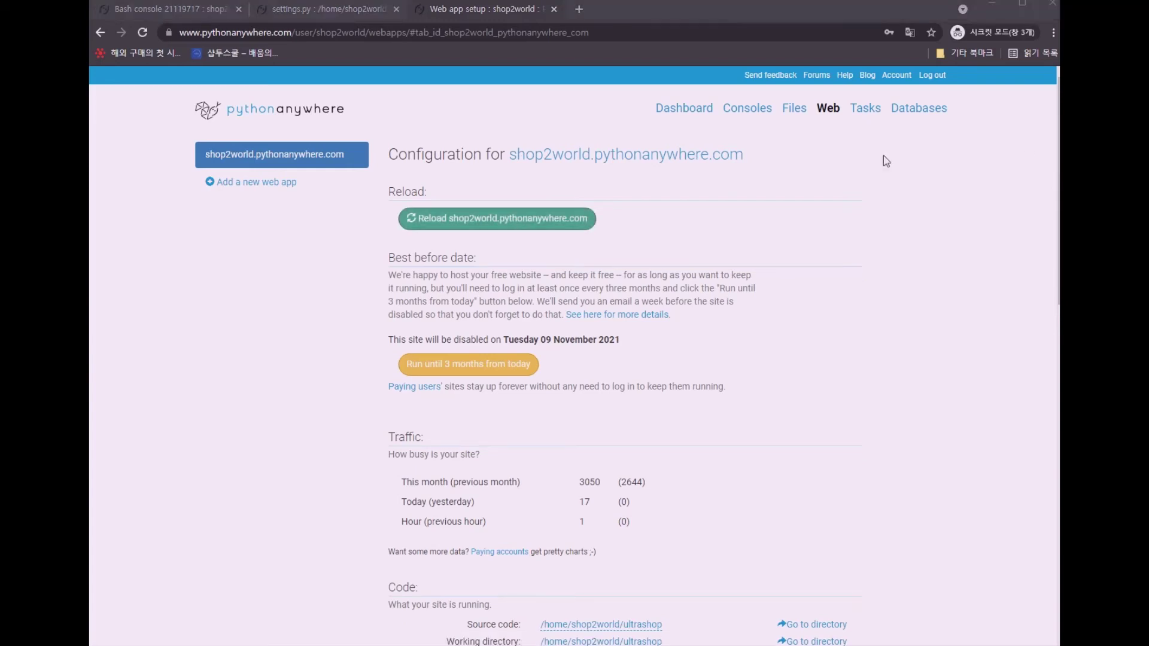
left_click(579, 157)
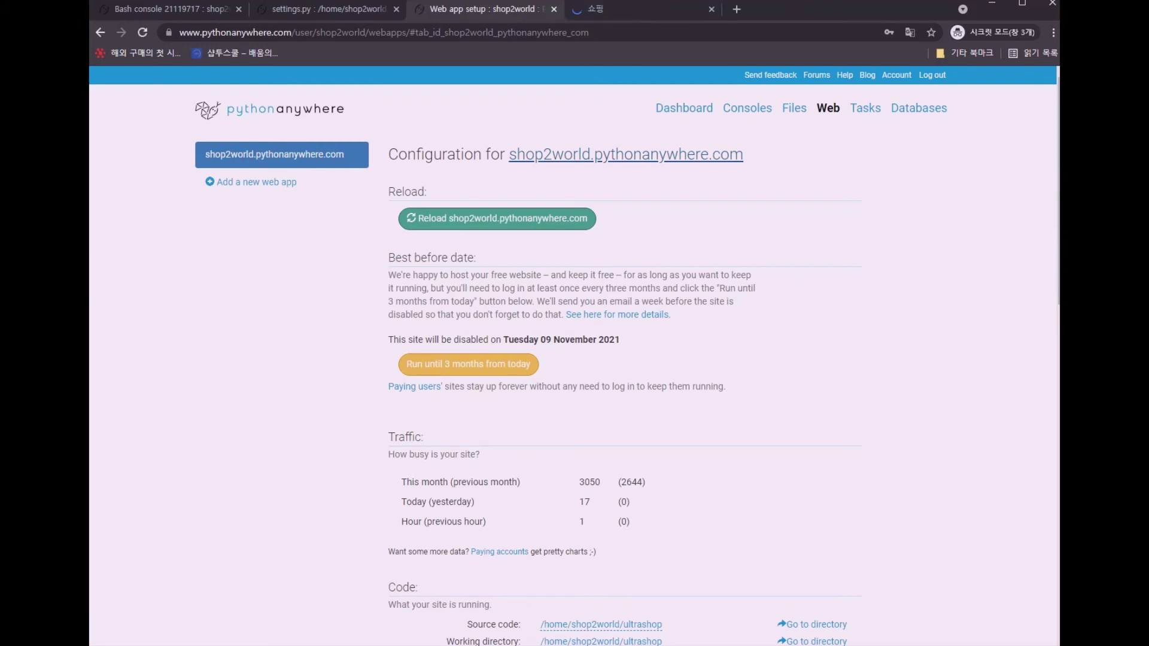
Add the 개 dog item ($711.00) to the cart and view its product/1/ page
left_click(596, 9)
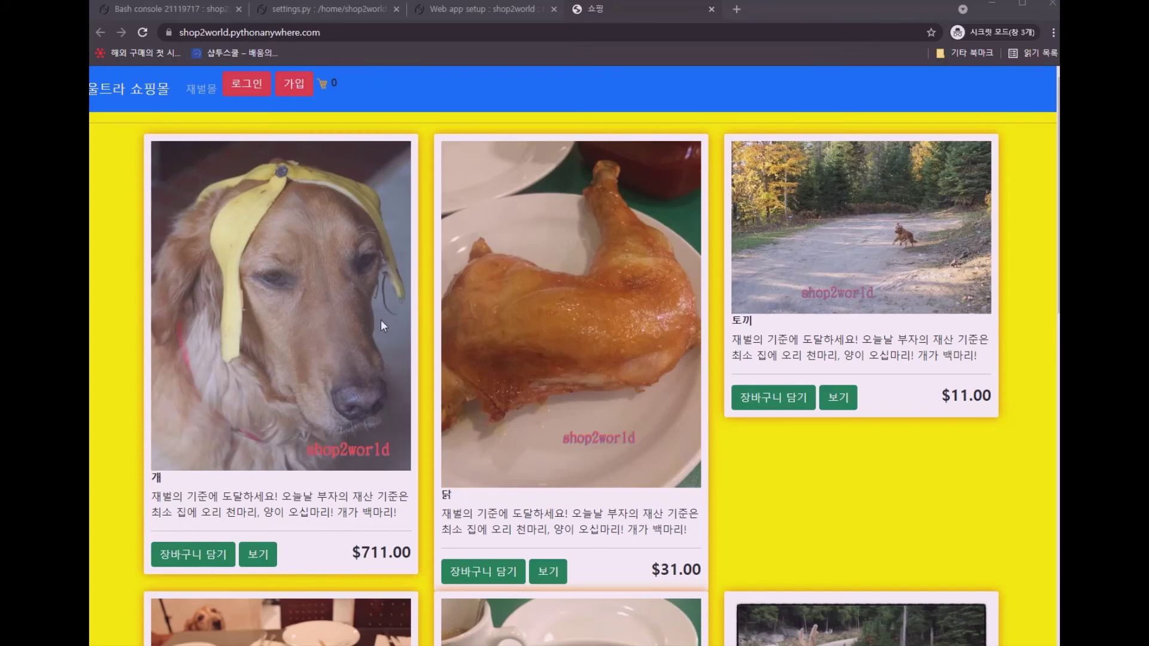
scroll(381, 320, "down", 3)
scroll(379, 324, "up", 3)
left_click(193, 555)
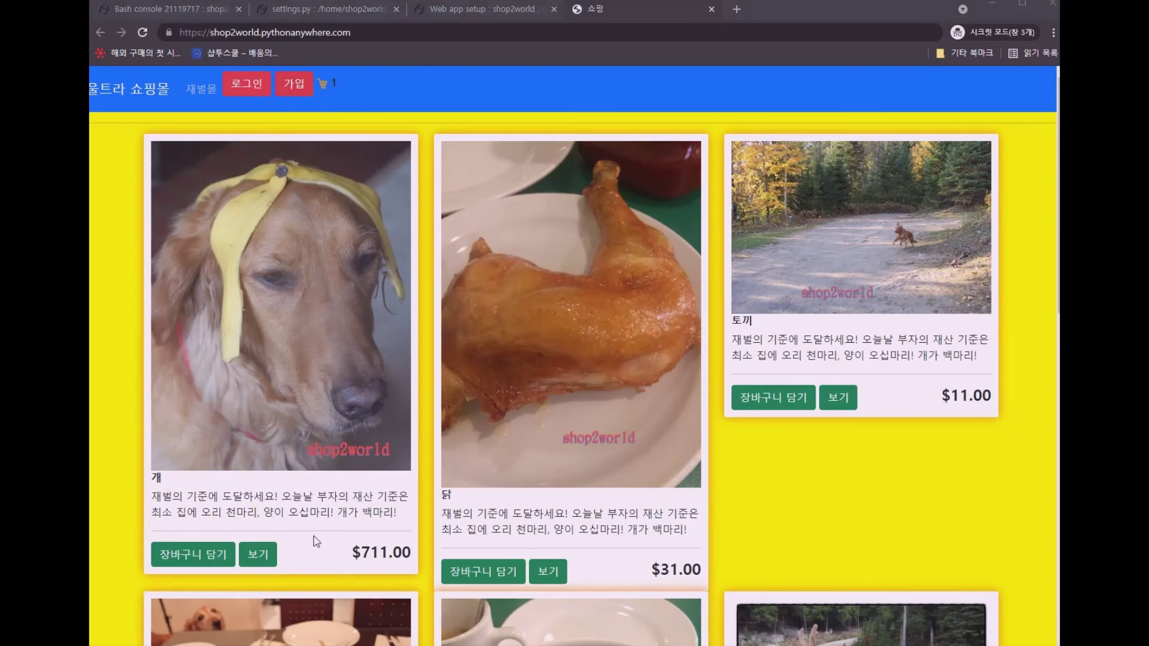
left_click(257, 554)
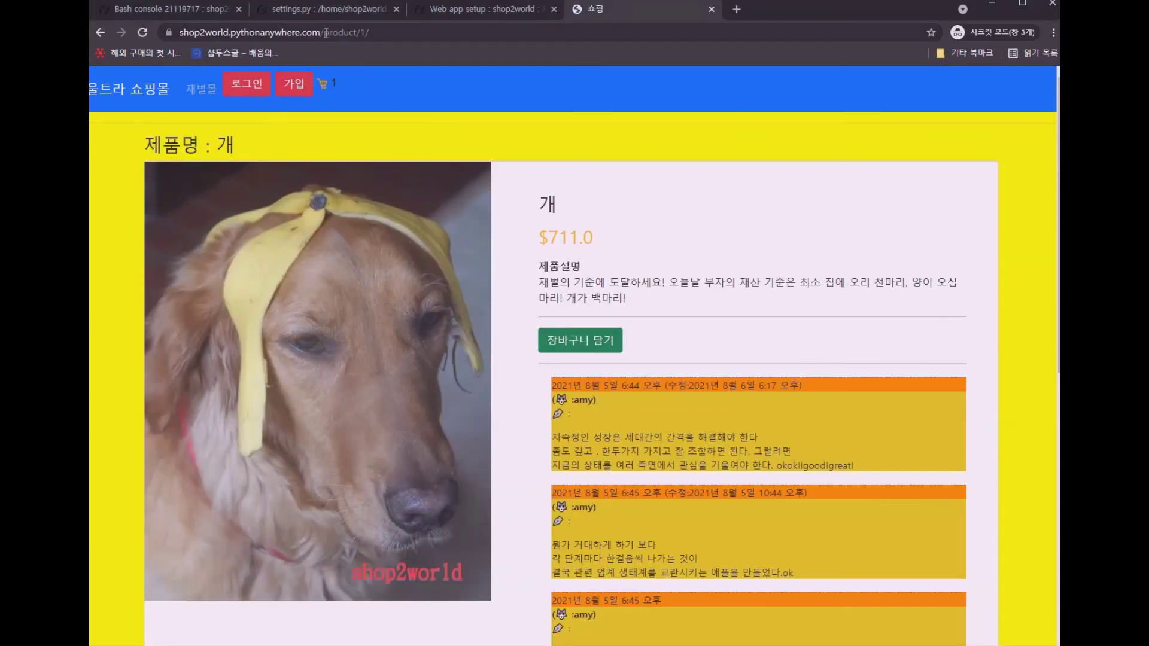
left_click_drag(326, 32, 546, 70)
Log in to the Django admin at /admin with the admin account and open the add-product form
type("admin")
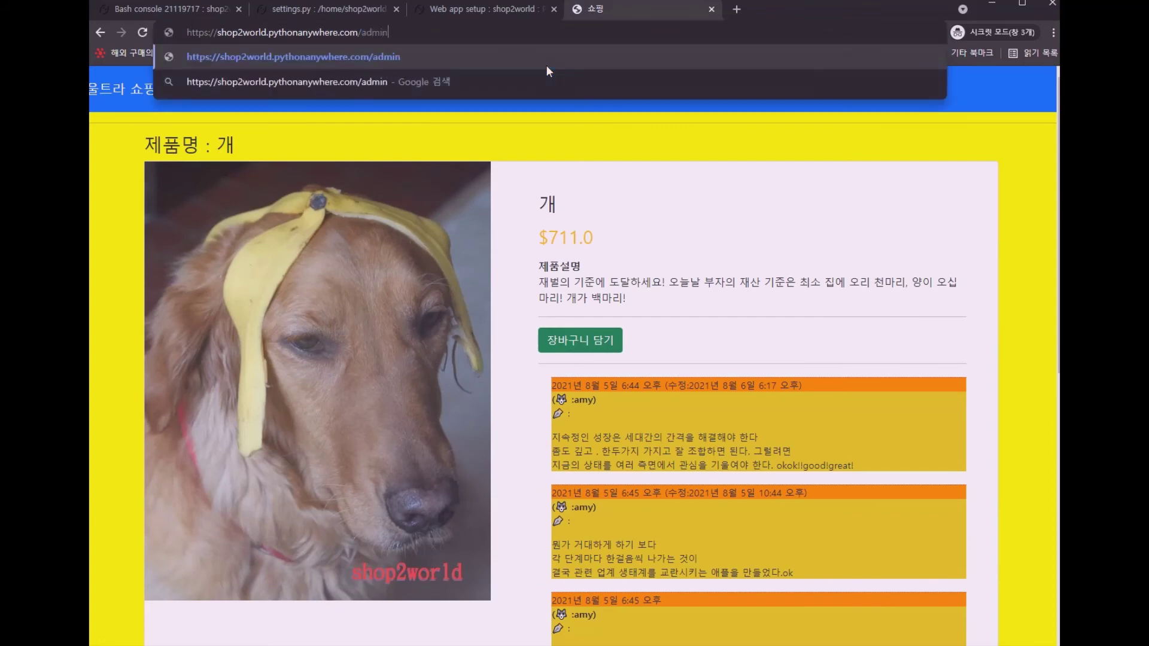
key("Return")
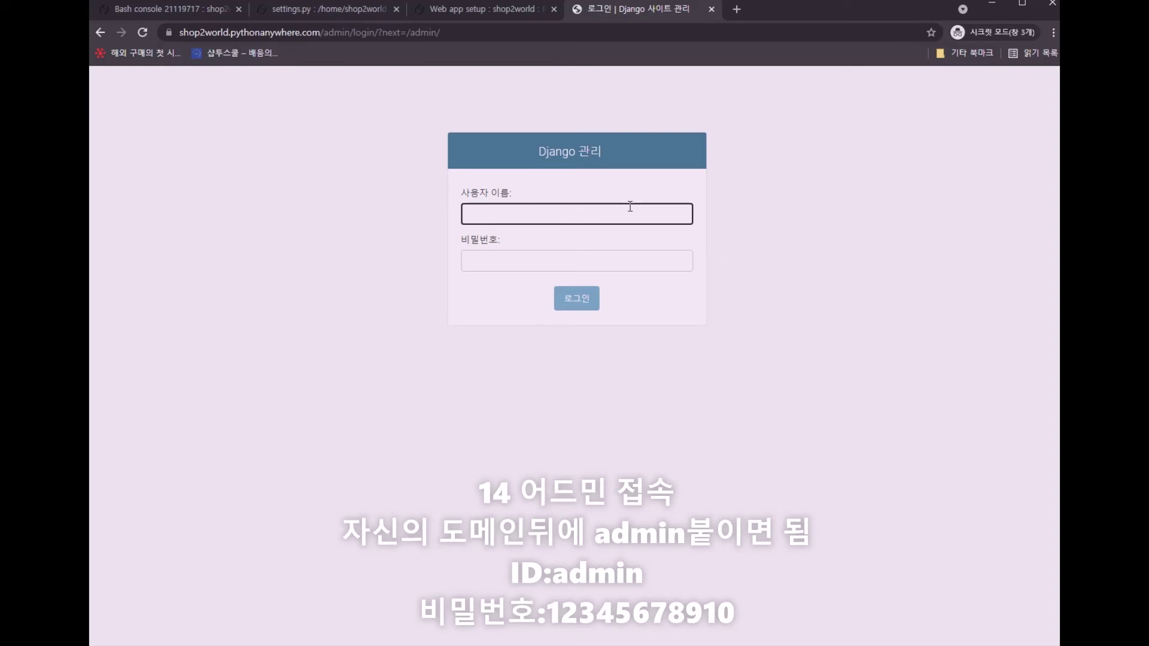
type("admin")
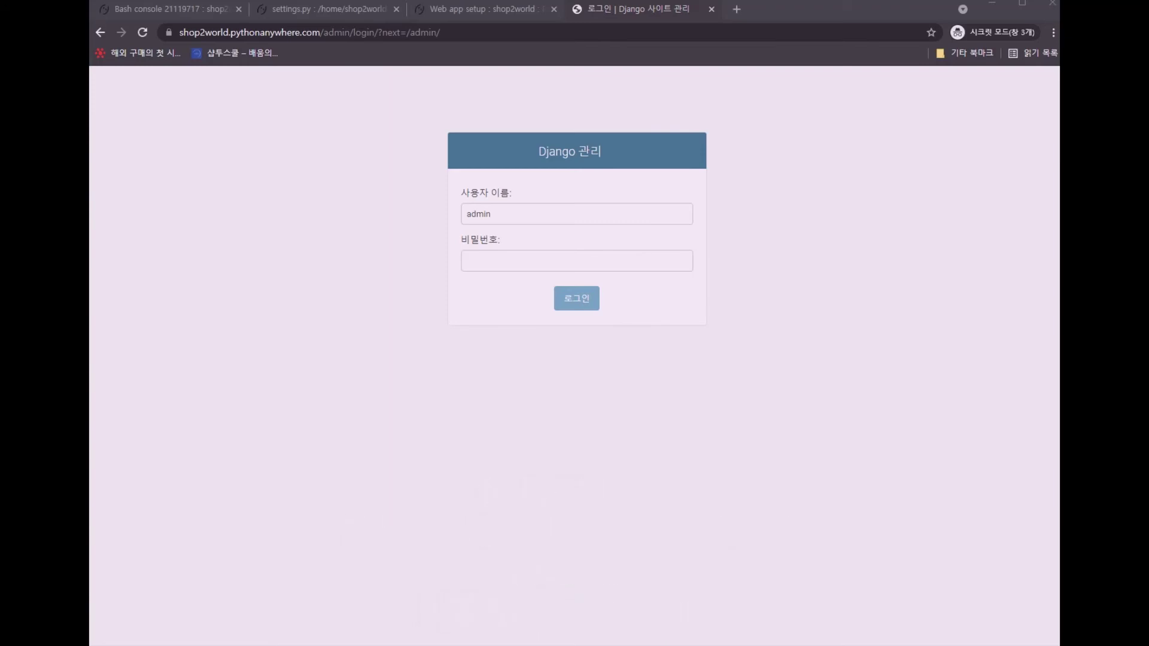
key("ctrl+v")
left_click(581, 305)
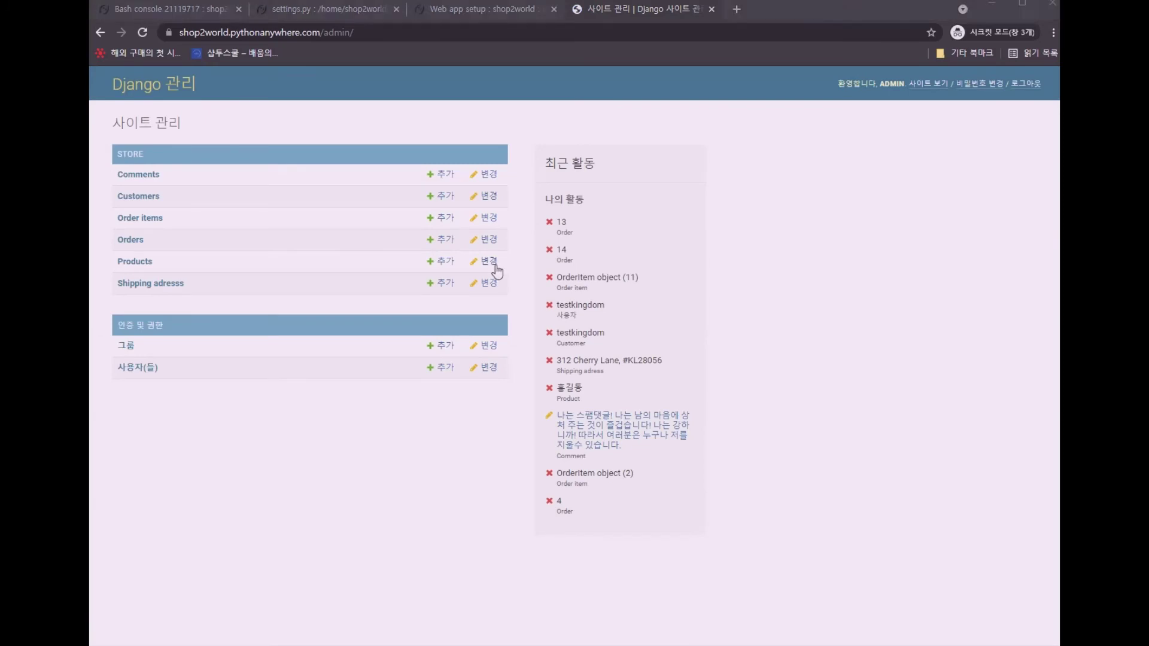
left_click(141, 264)
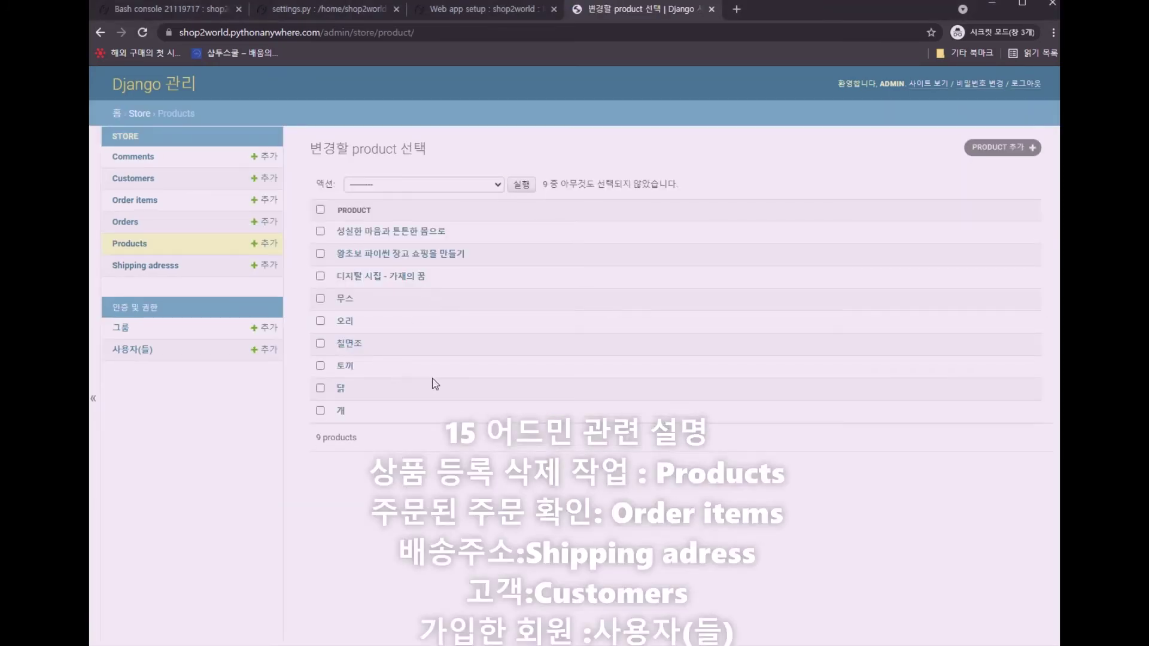
left_click(993, 146)
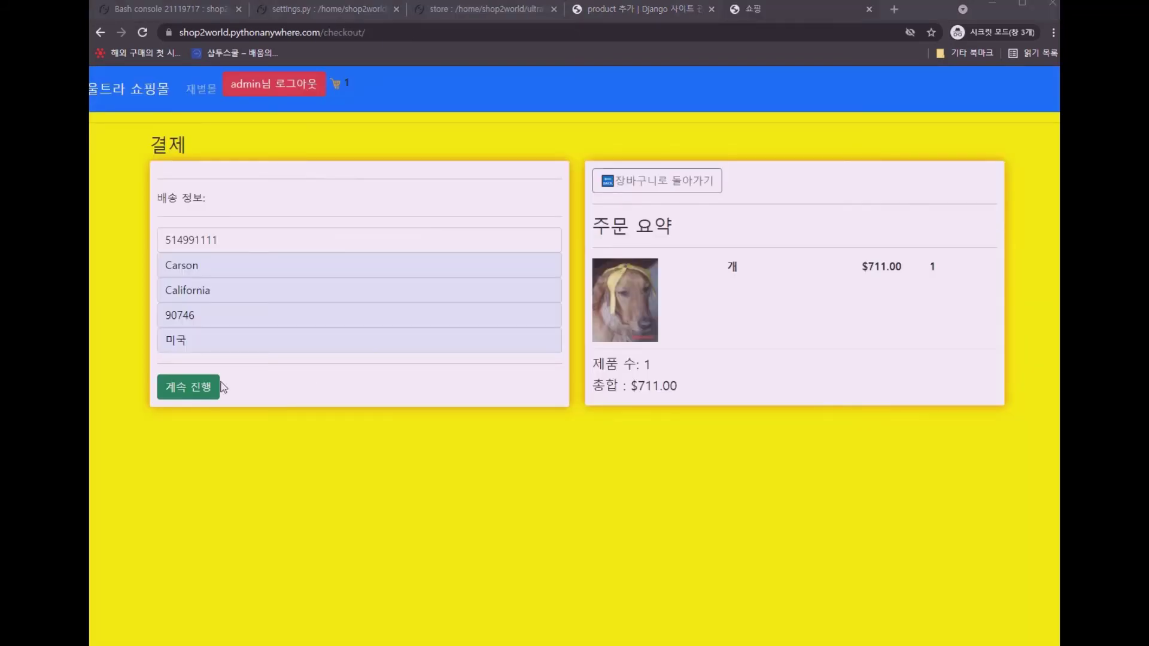
Continue past the shipping details on the 결제 page to show PayPal payment options
left_click(206, 394)
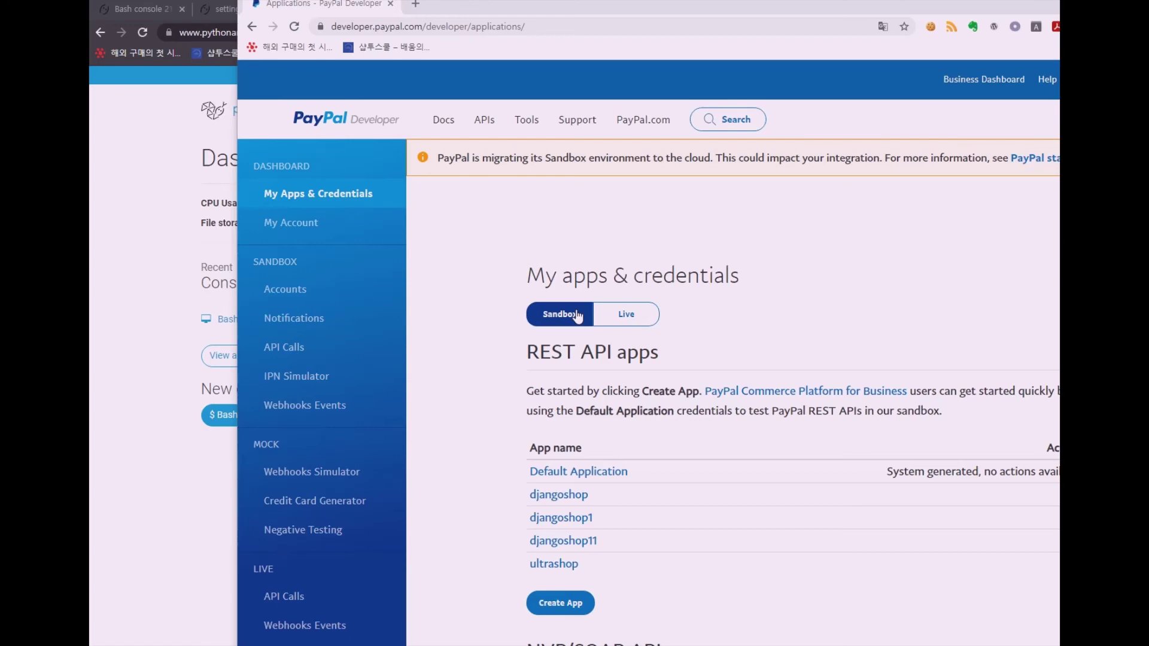
Create the ultrashoptest sandbox REST app and copy its sandbox Client ID
left_click(561, 602)
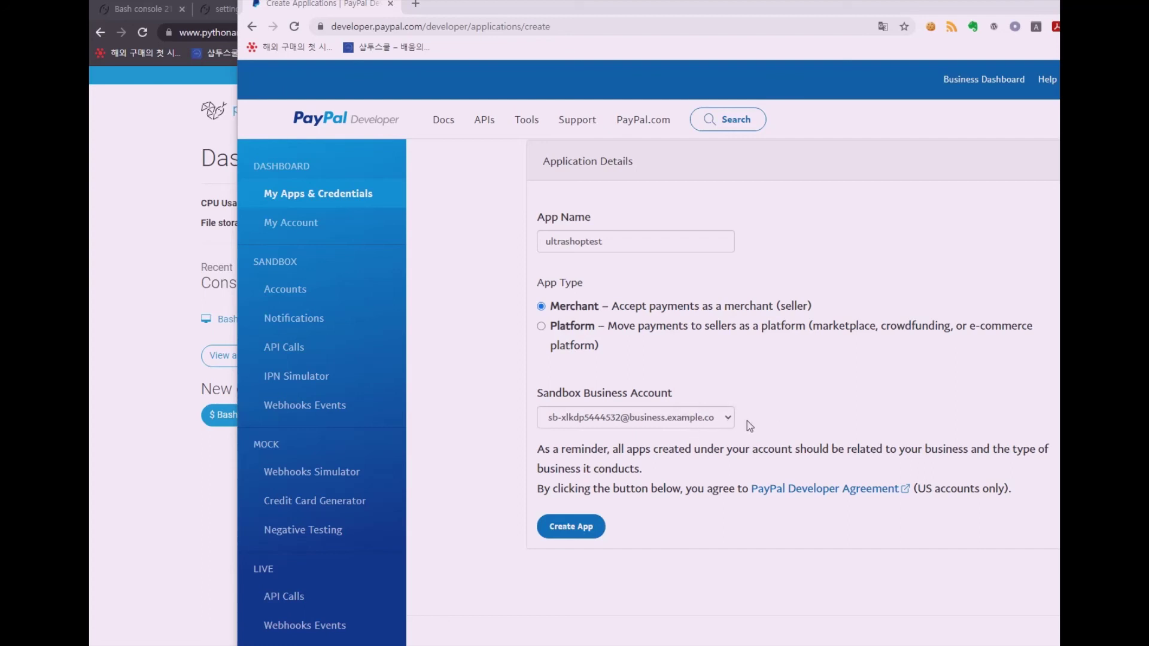
left_click(585, 531)
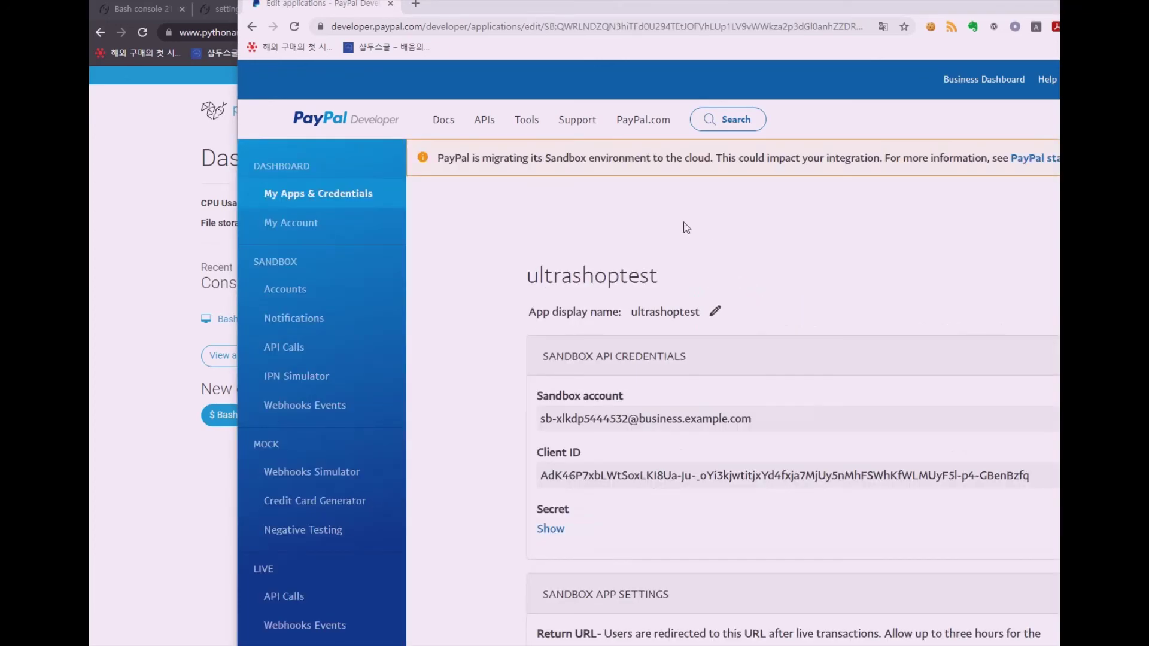
scroll(600, 270, "down", 2)
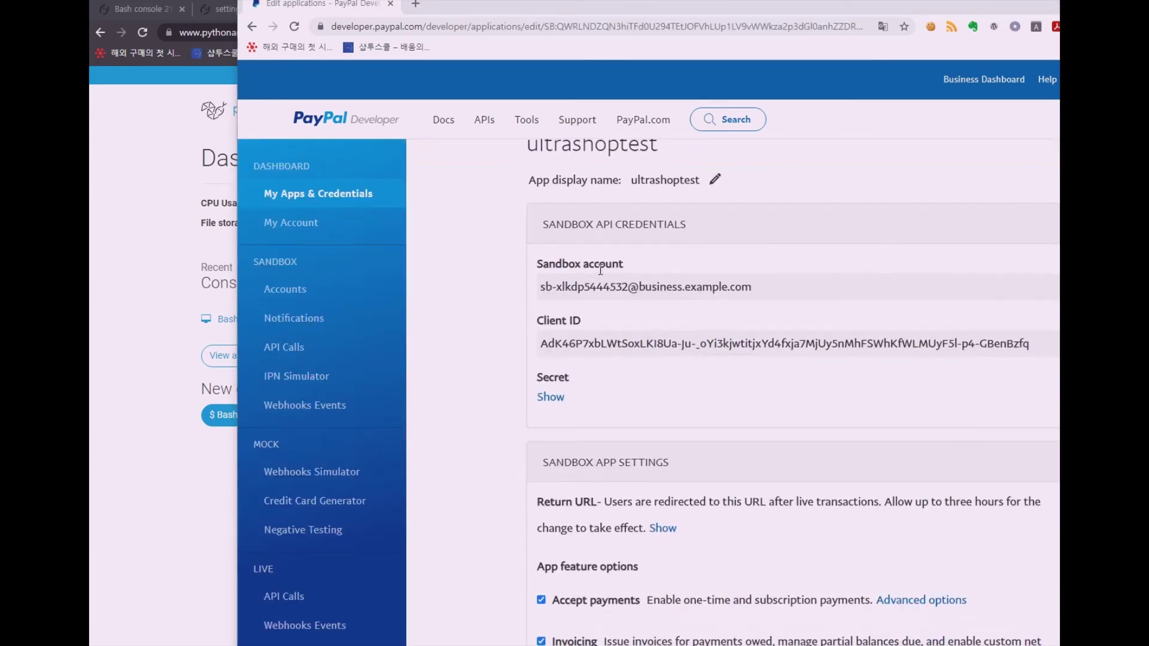
triple_click(542, 339)
key("ctrl+c")
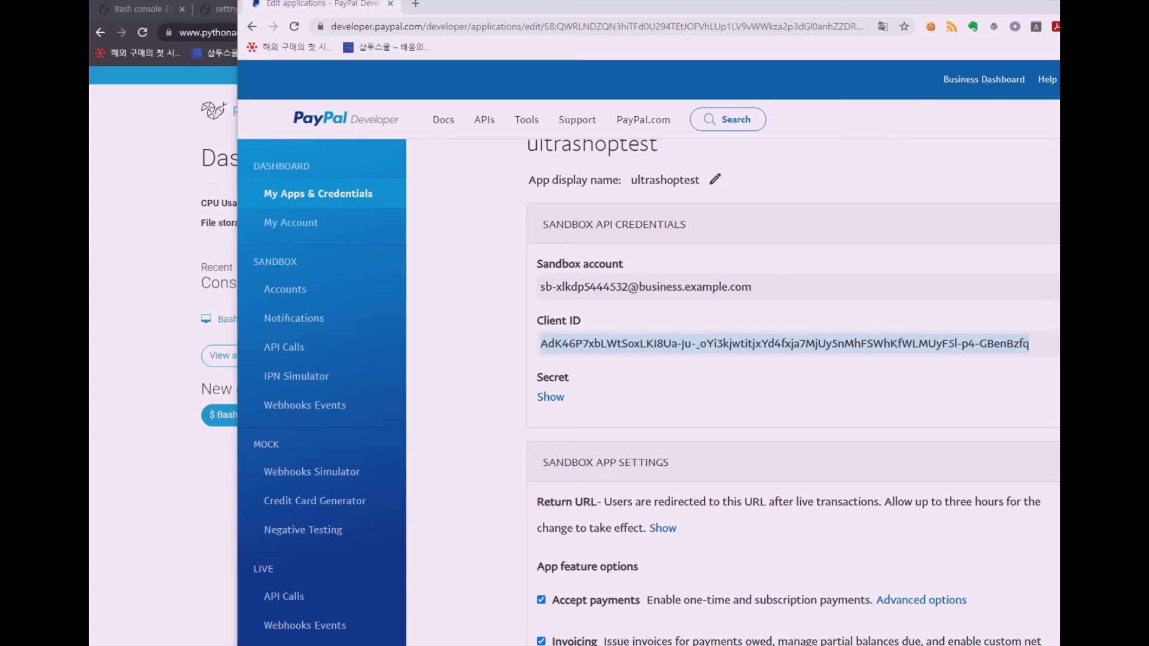
key("alt+Tab")
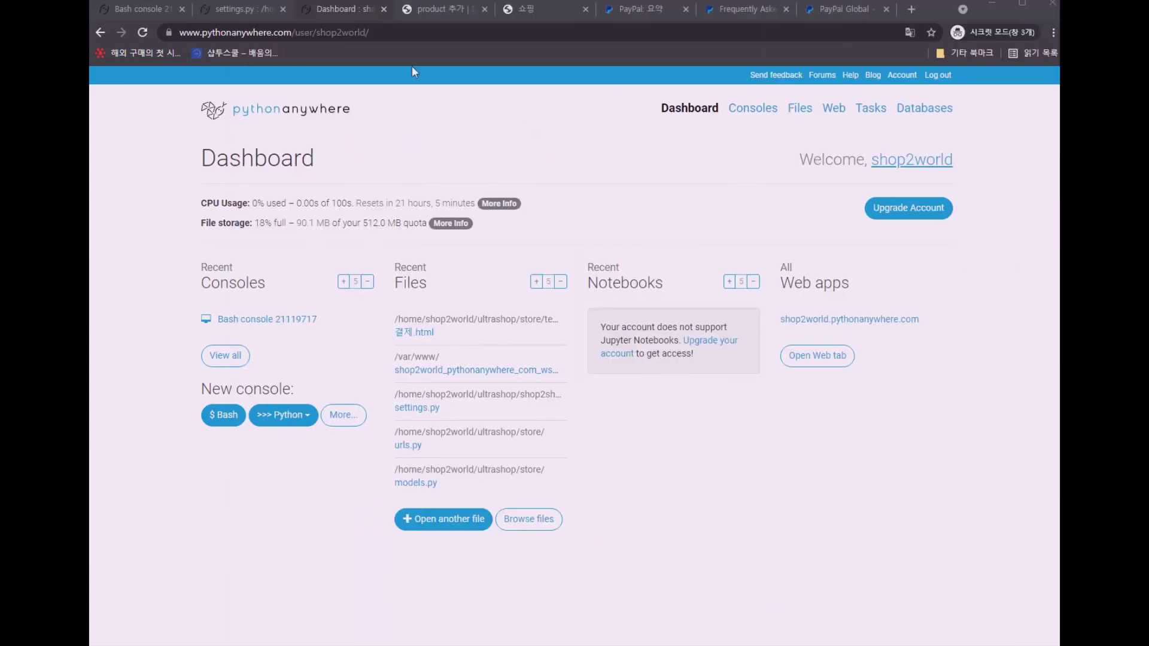
Browse to ultrashop/store/templates/store and open 결제.html in the editor
left_click(800, 108)
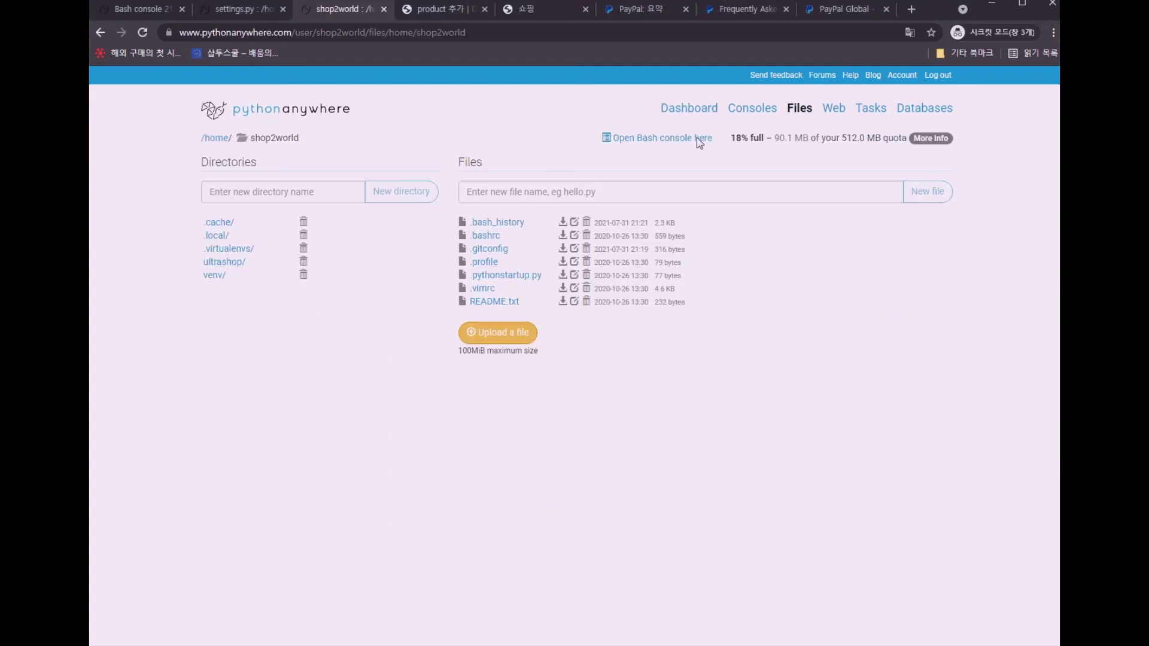
left_click(225, 263)
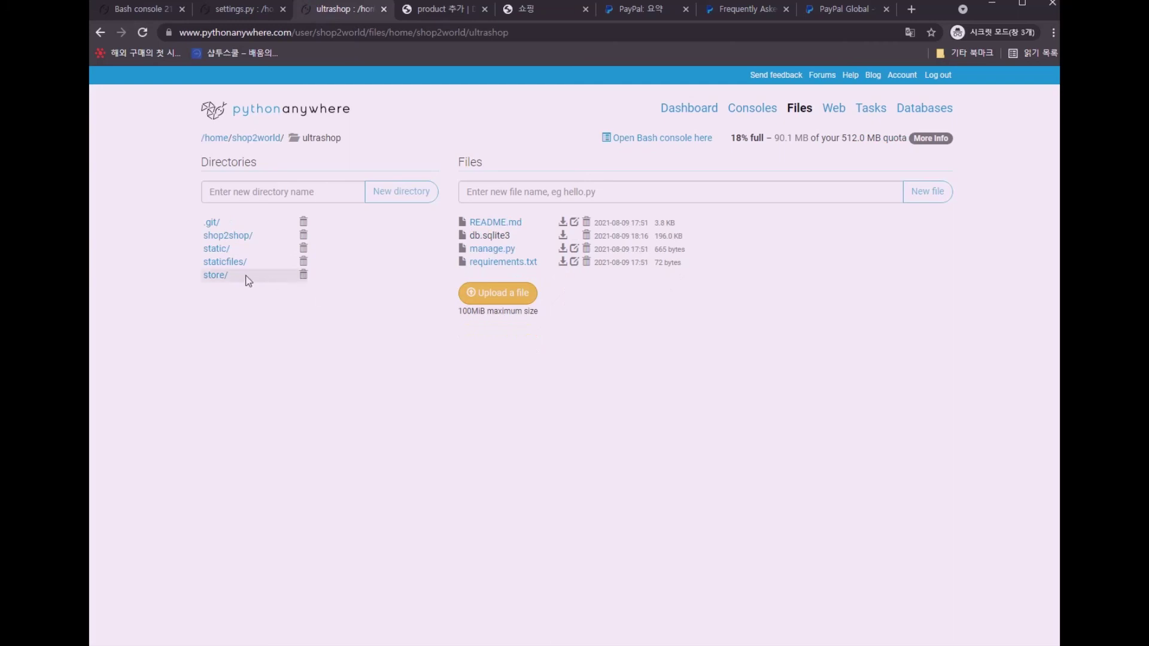
left_click(222, 277)
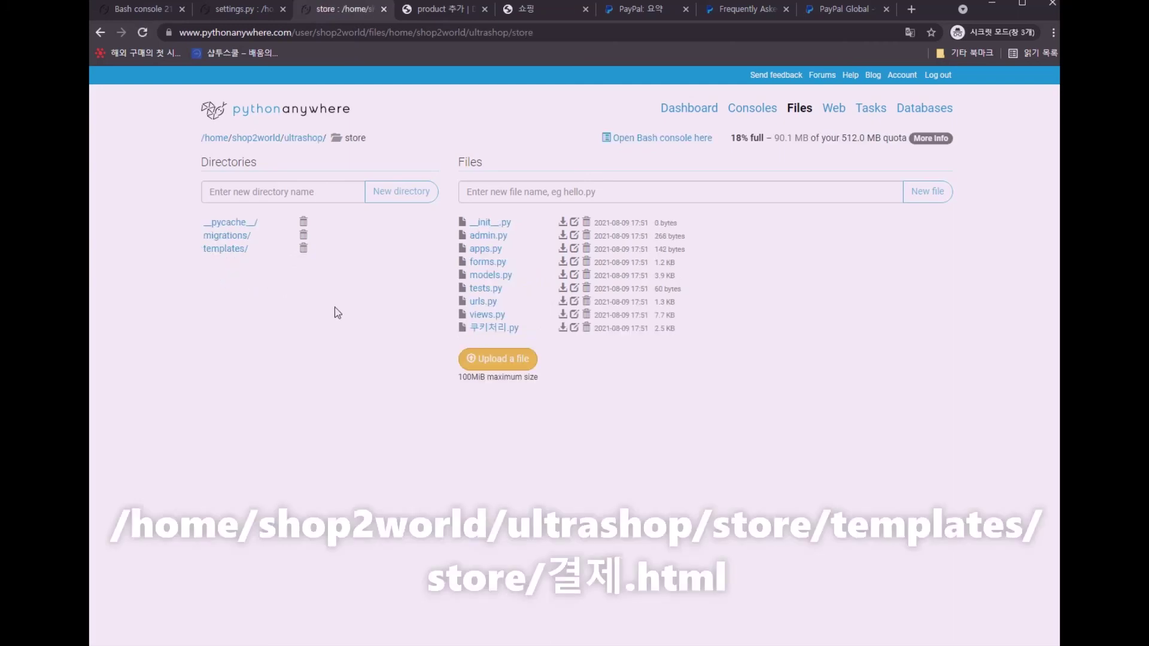
left_click(237, 253)
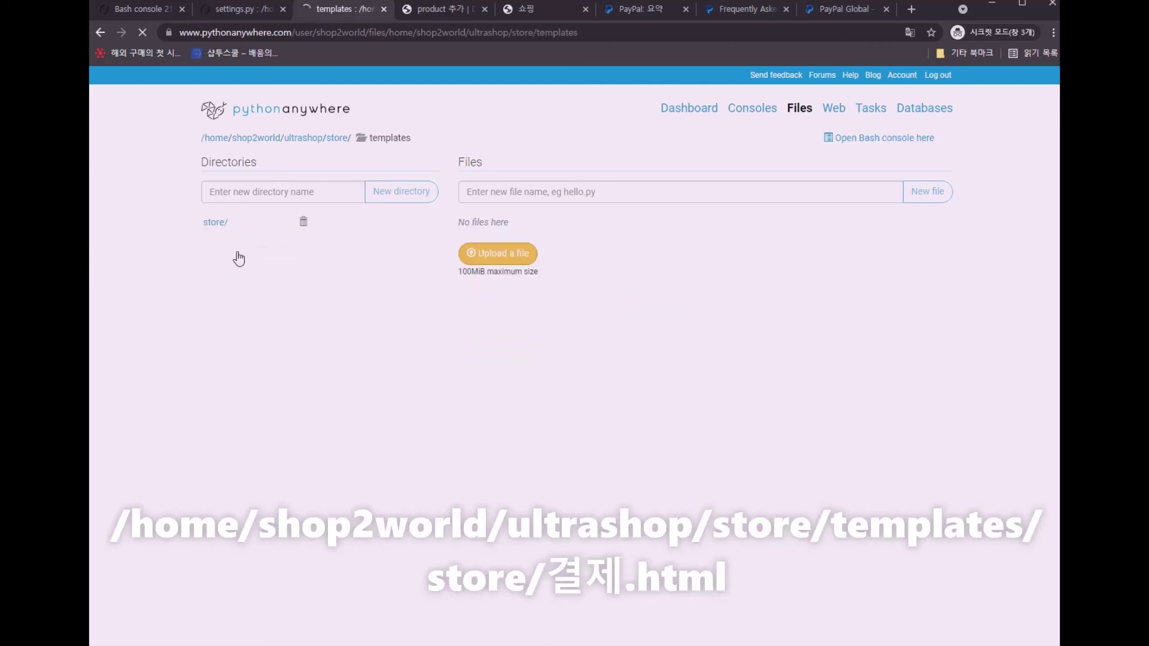
left_click(206, 225)
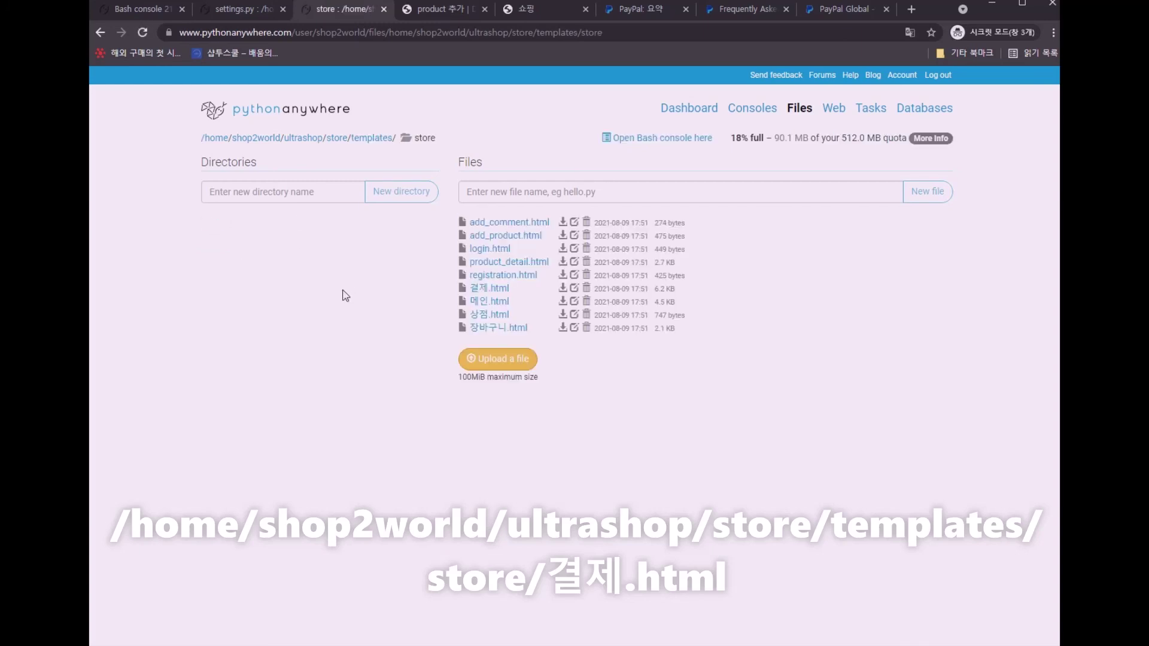
left_click(495, 291)
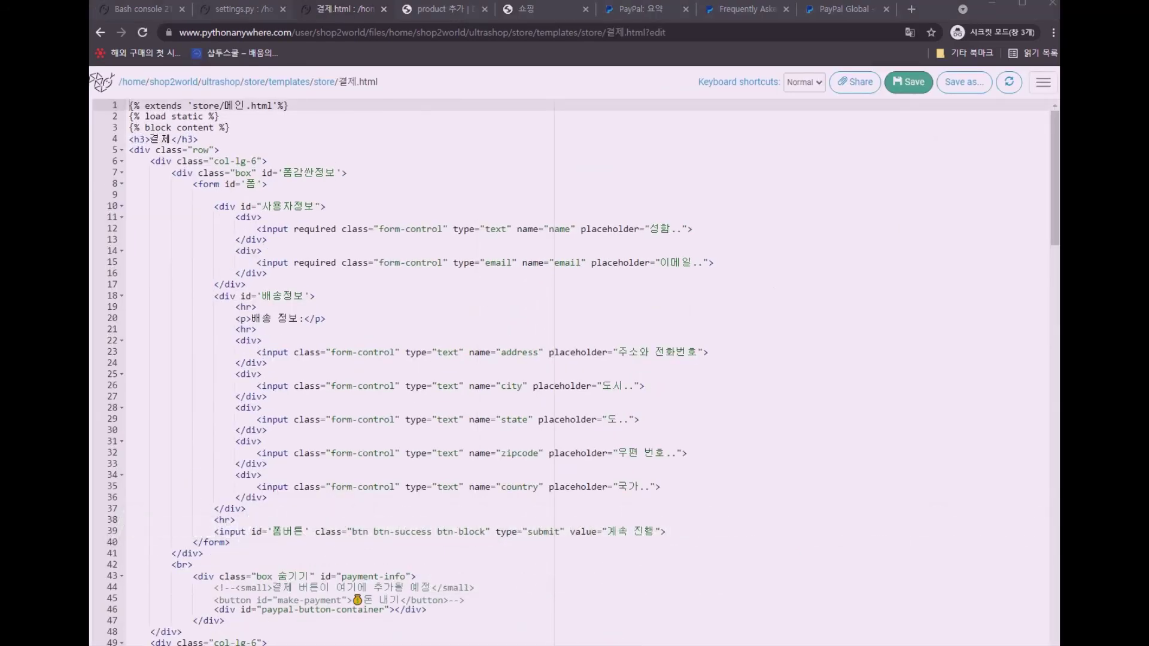
Replace the old client-id on line 69 of the checkout template with the ultrashoptest sandbox Client ID
scroll(197, 182, "down", 10)
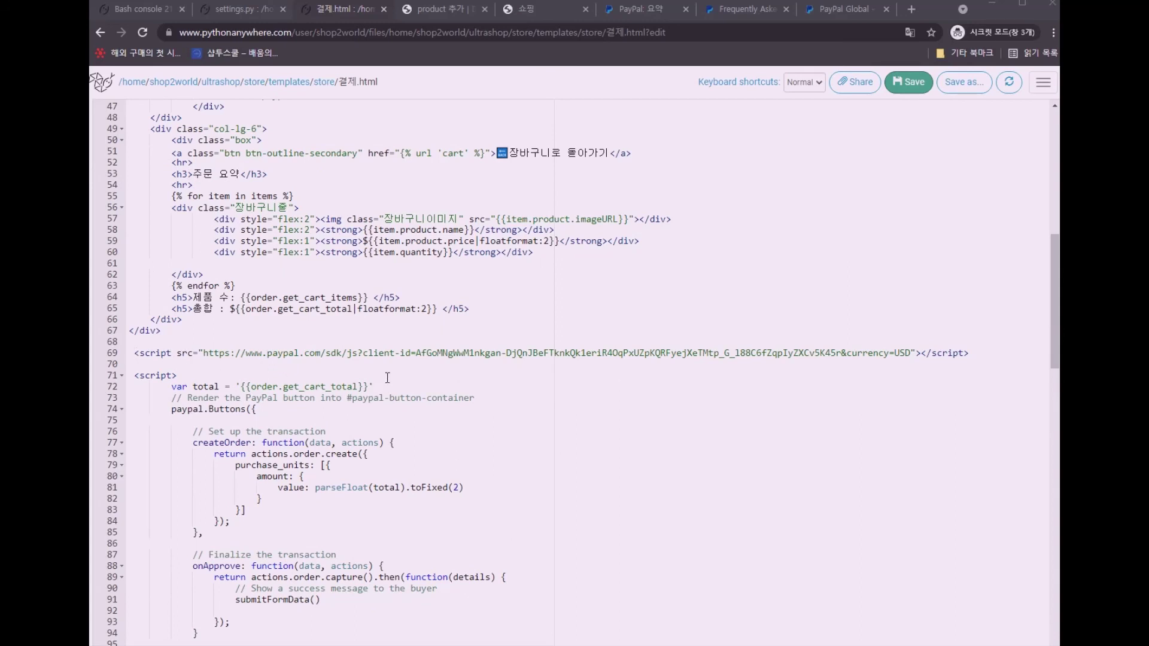
left_click(364, 353)
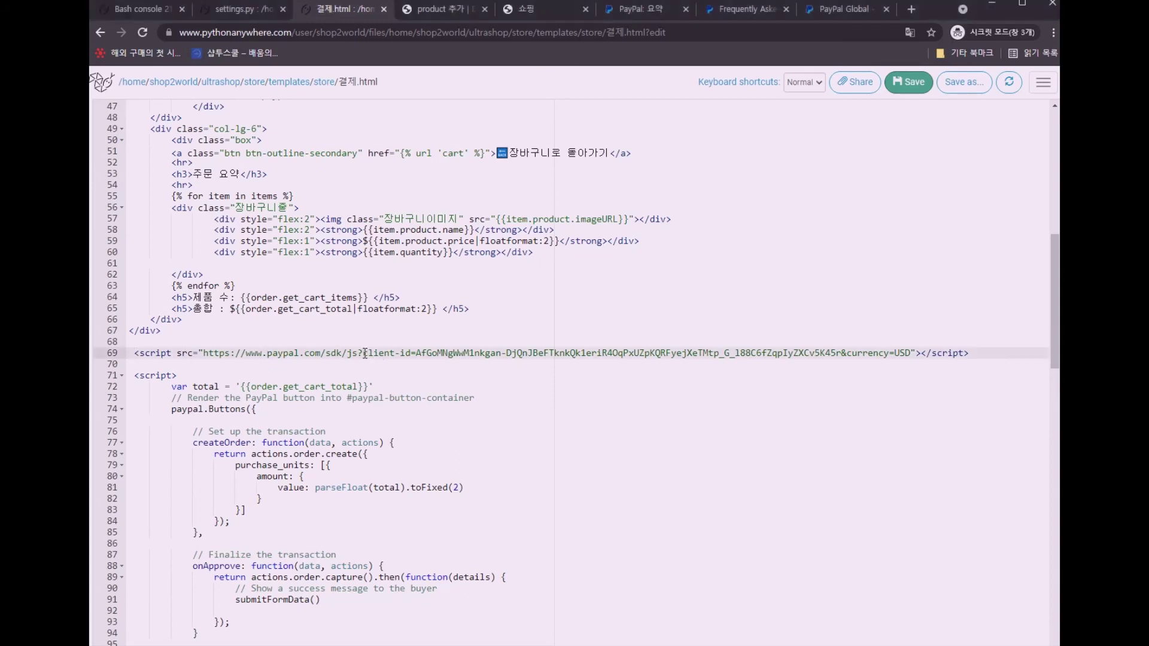
left_click_drag(364, 353, 841, 353)
left_click(416, 353)
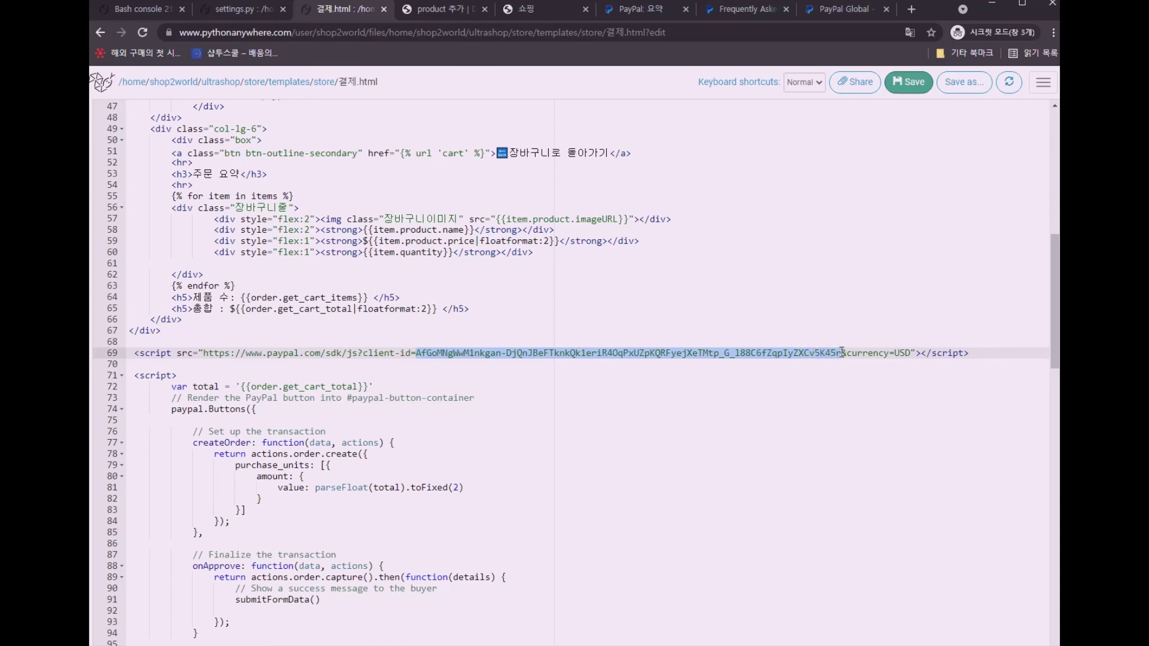
key("BackSpace")
type("https://developer.paypal.com/developer/applications/")
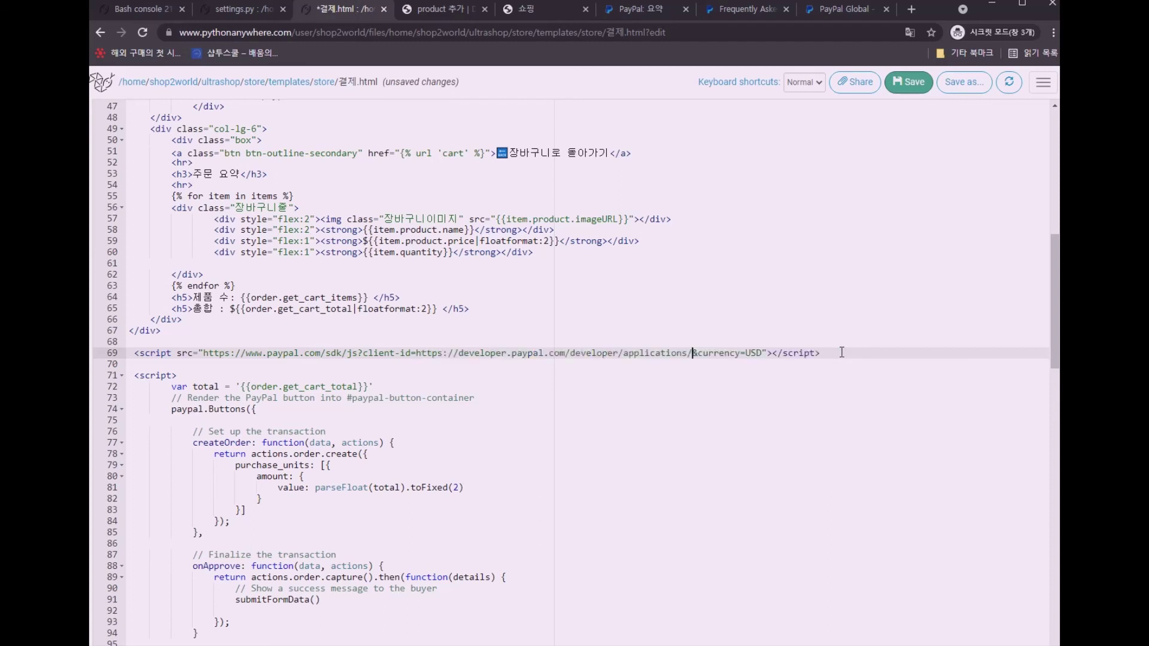
key("ctrl+z")
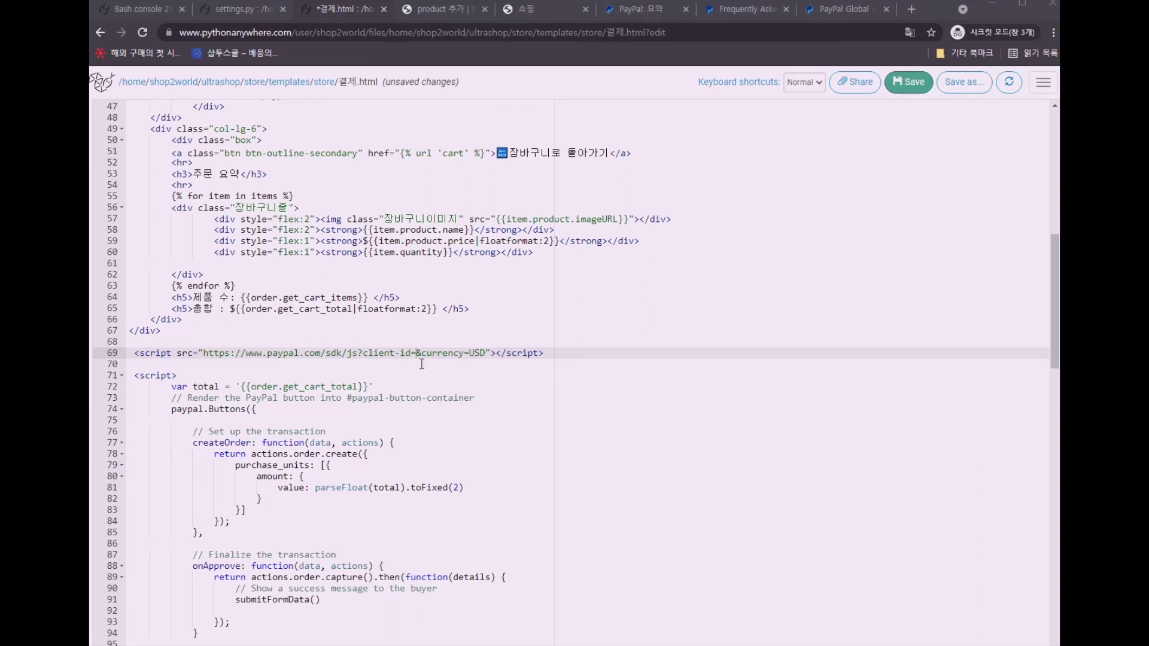
key("ctrl+v")
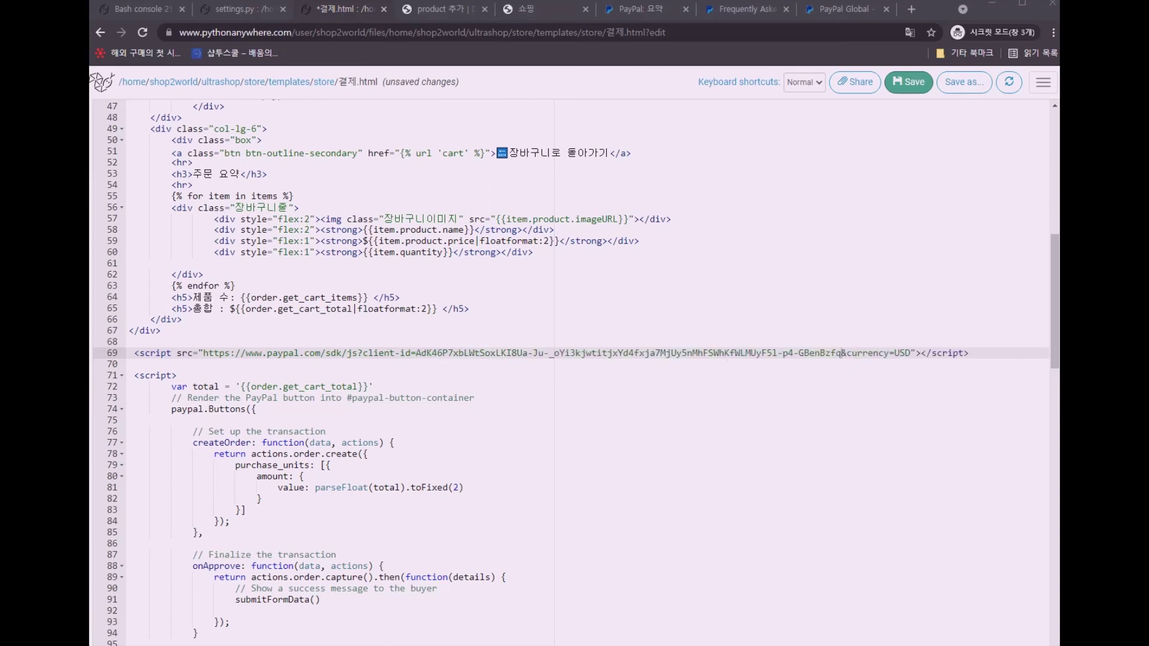
Verify the pasted Client ID on line 69, then bring the shop's checkout page to the front
key("alt+Tab")
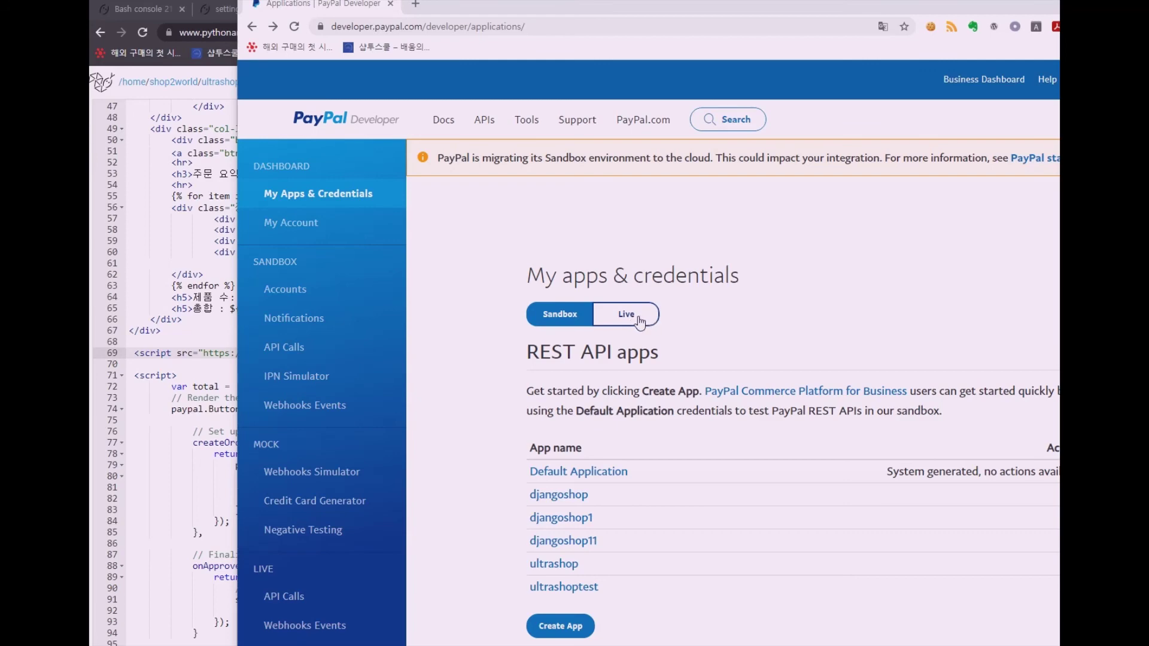
left_click(226, 342)
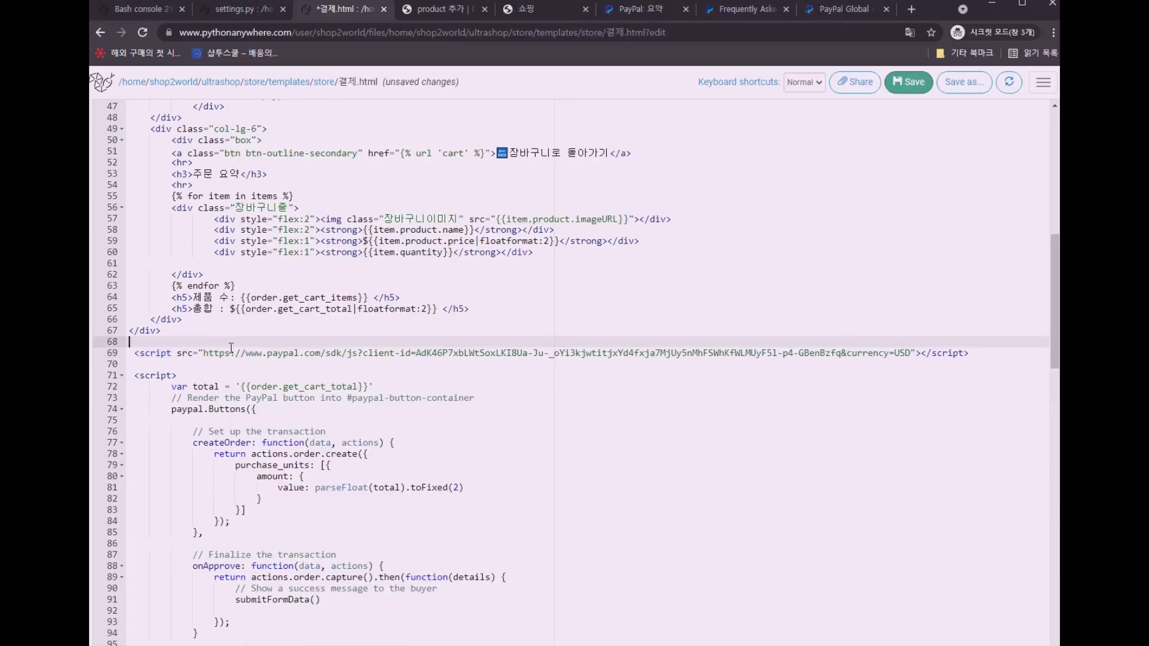
left_click(418, 354)
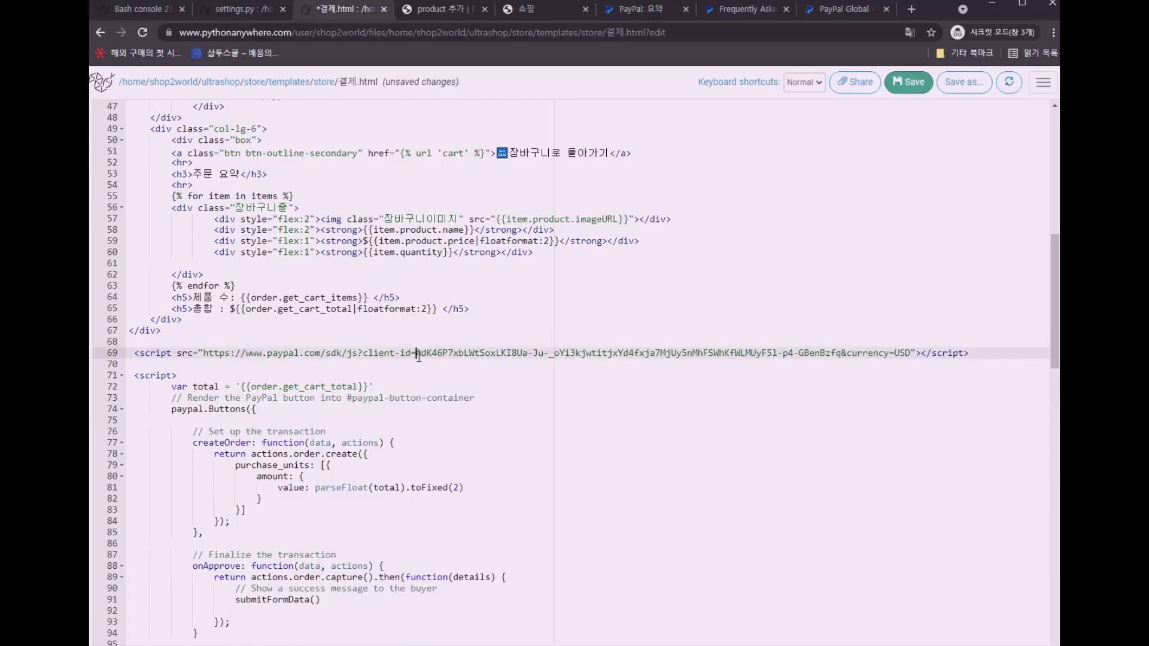
left_click_drag(419, 356, 841, 356)
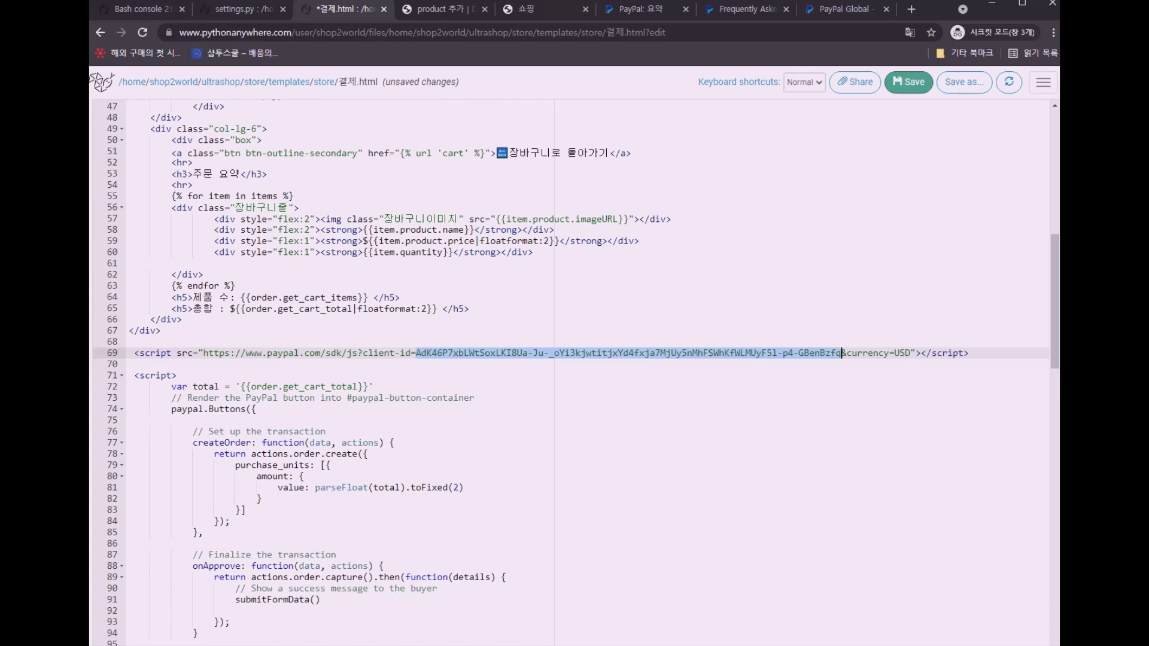
left_click(527, 9)
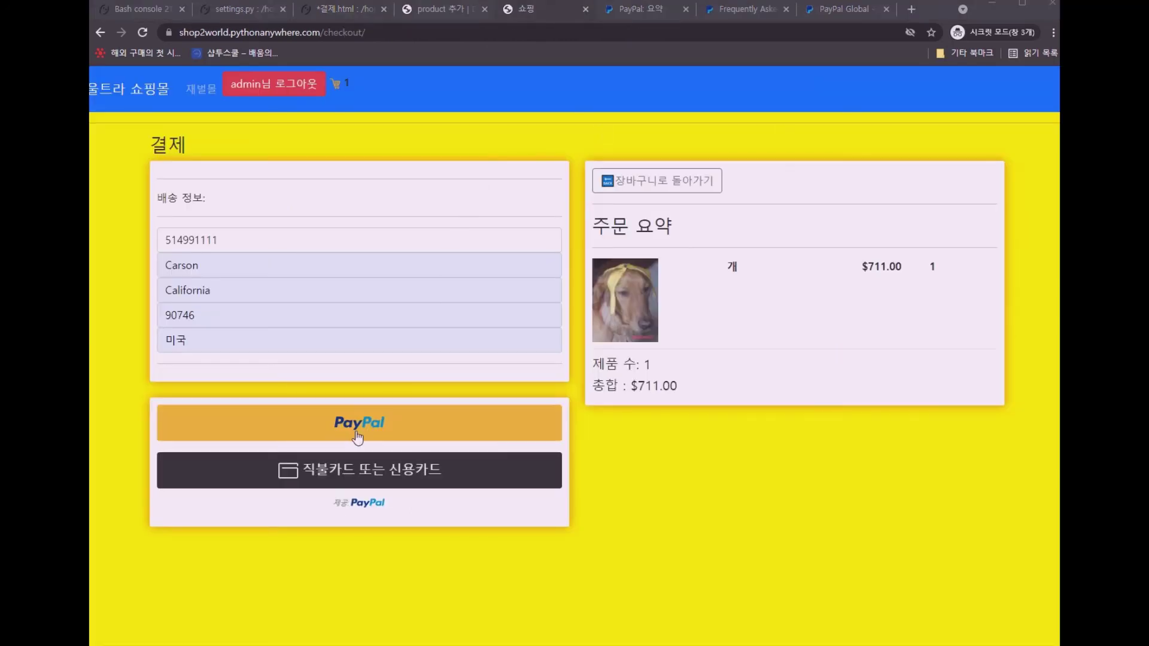
Pay the $711.00 order with PayPal in the sandbox popup using 바로 결제 (Pay Now)
left_click(357, 433)
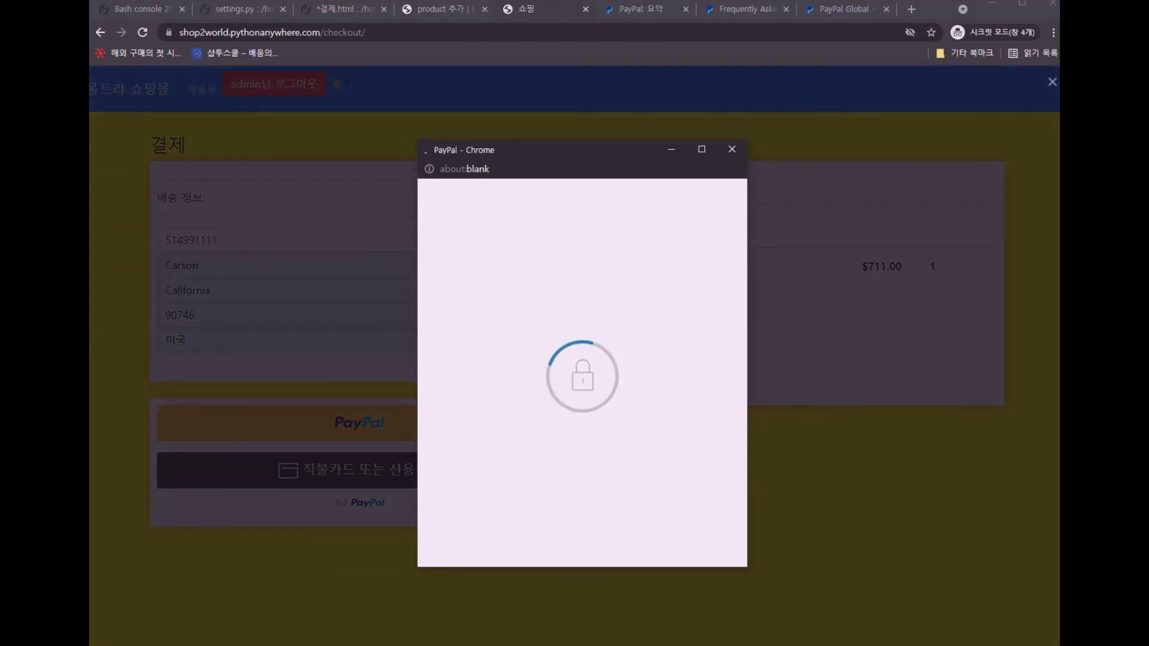
scroll(657, 378, "down", 3)
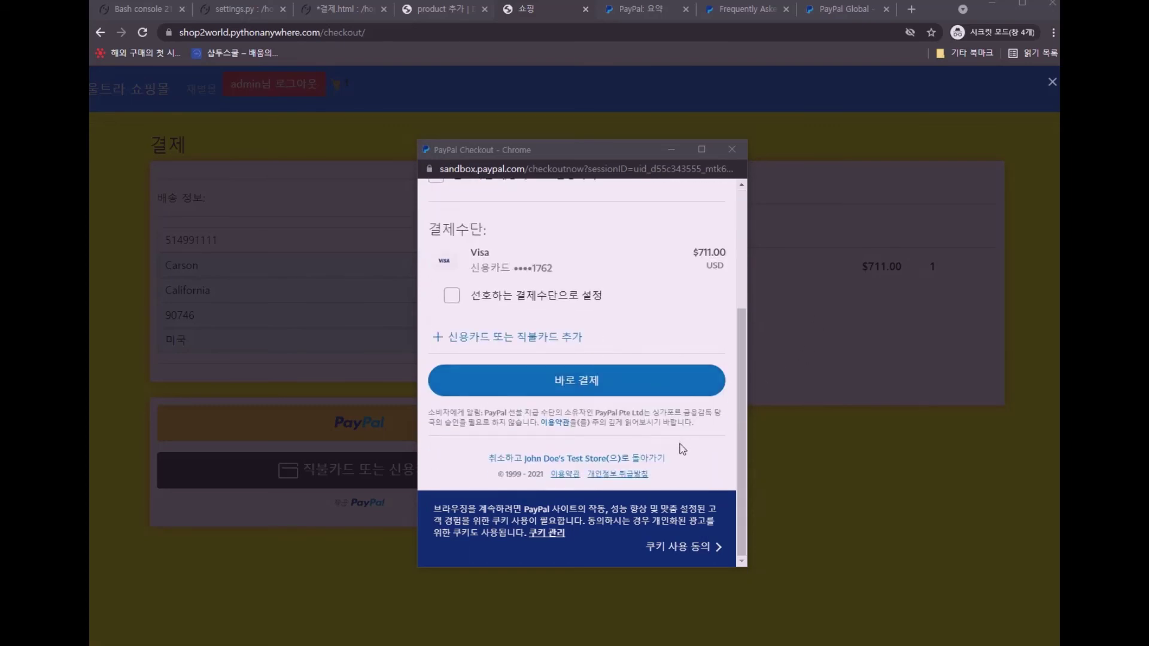
left_click(622, 389)
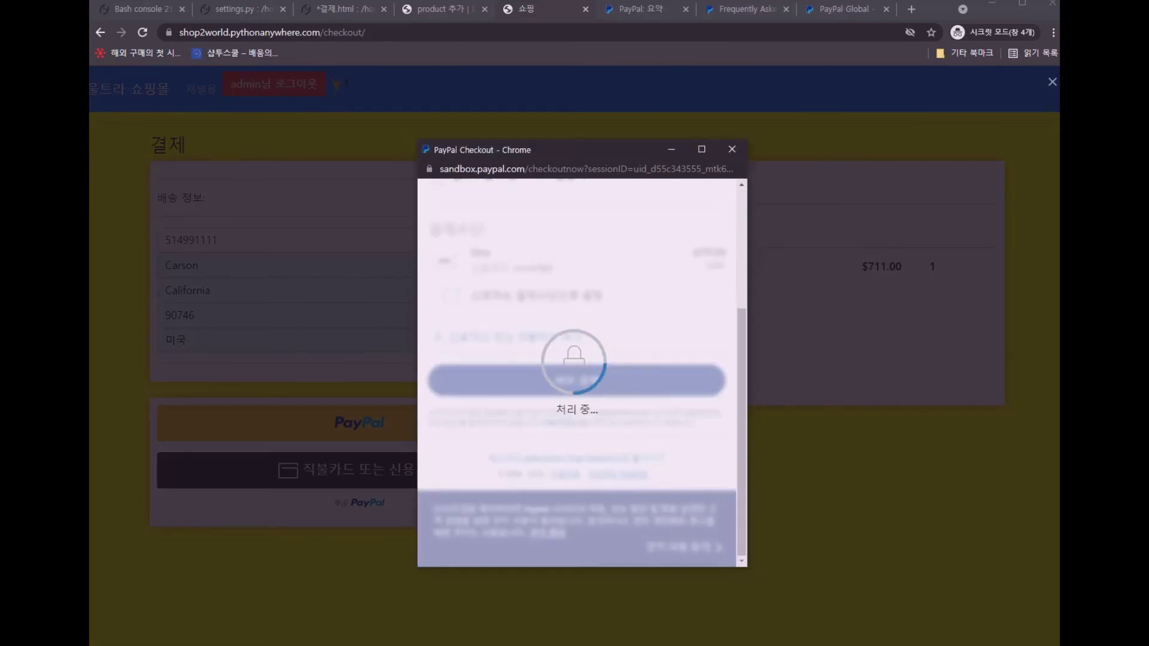
Switch to the GitHub ultrashop README and scroll through its Python Django course banner
key("alt+Tab")
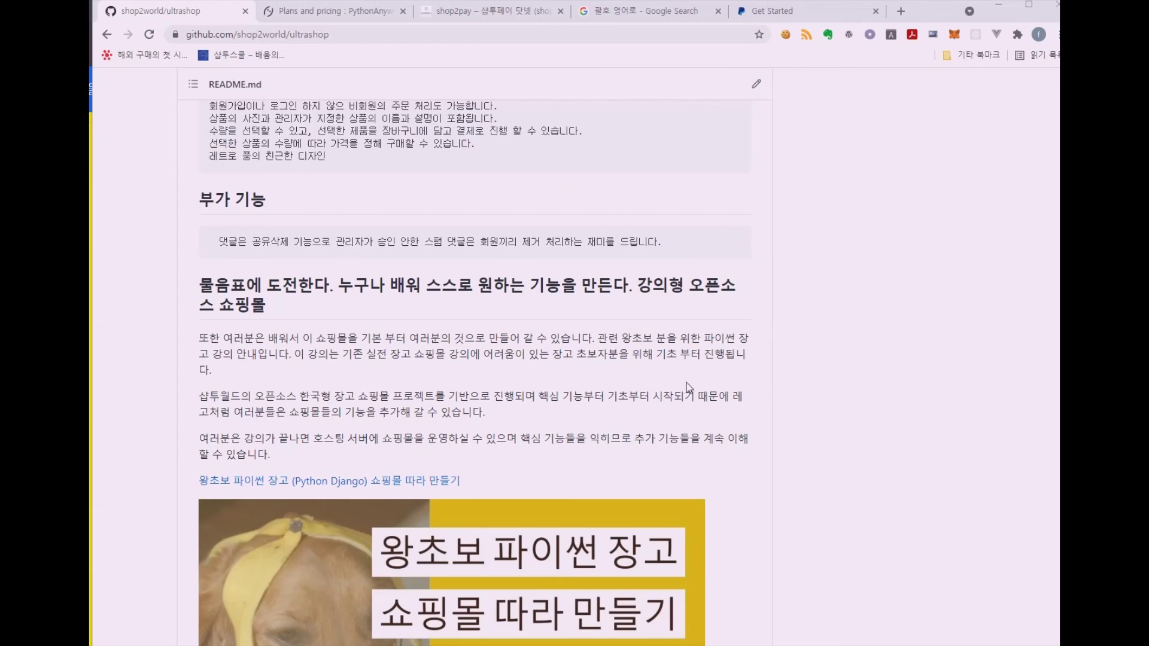
scroll(745, 376, "down", 5)
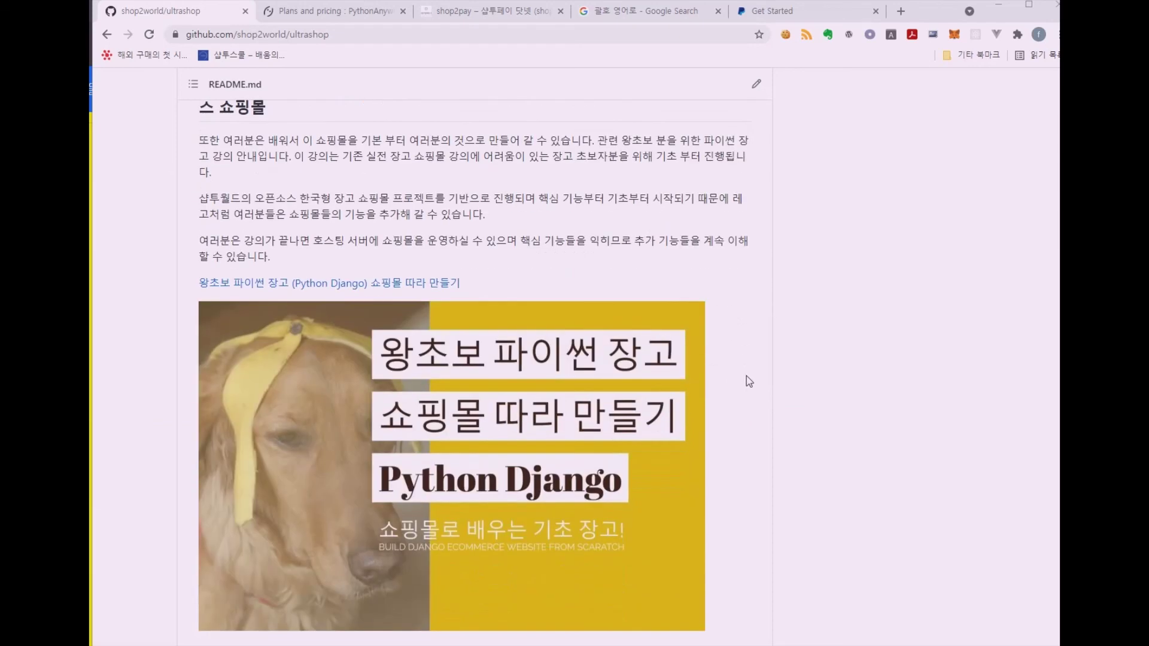
scroll(745, 376, "up", 3)
scroll(745, 376, "down", 1)
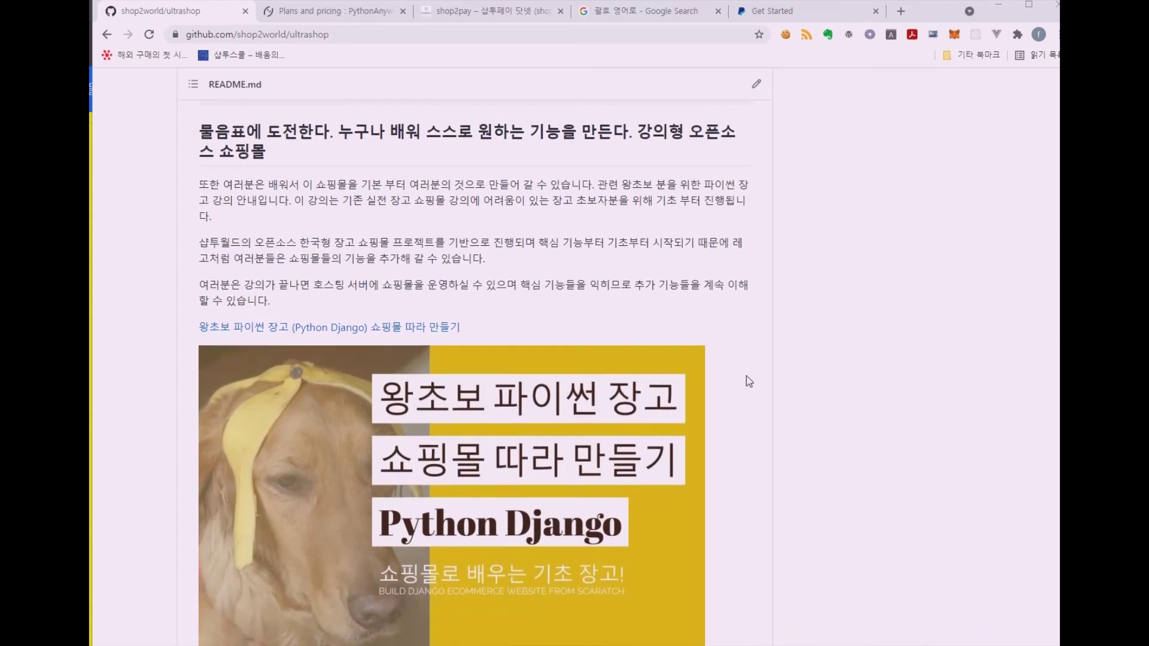